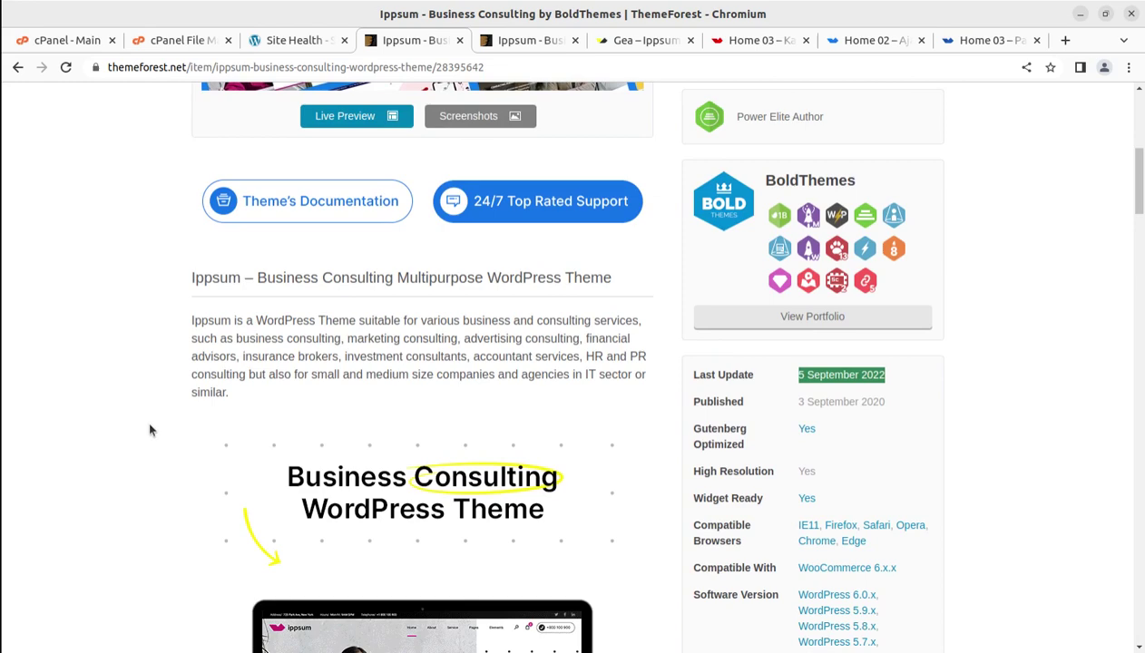
- Review the Ippsum - Business Consulting item page, checking its title, licence, author badges and compatible software versions
scroll(410, 403, up, 4)
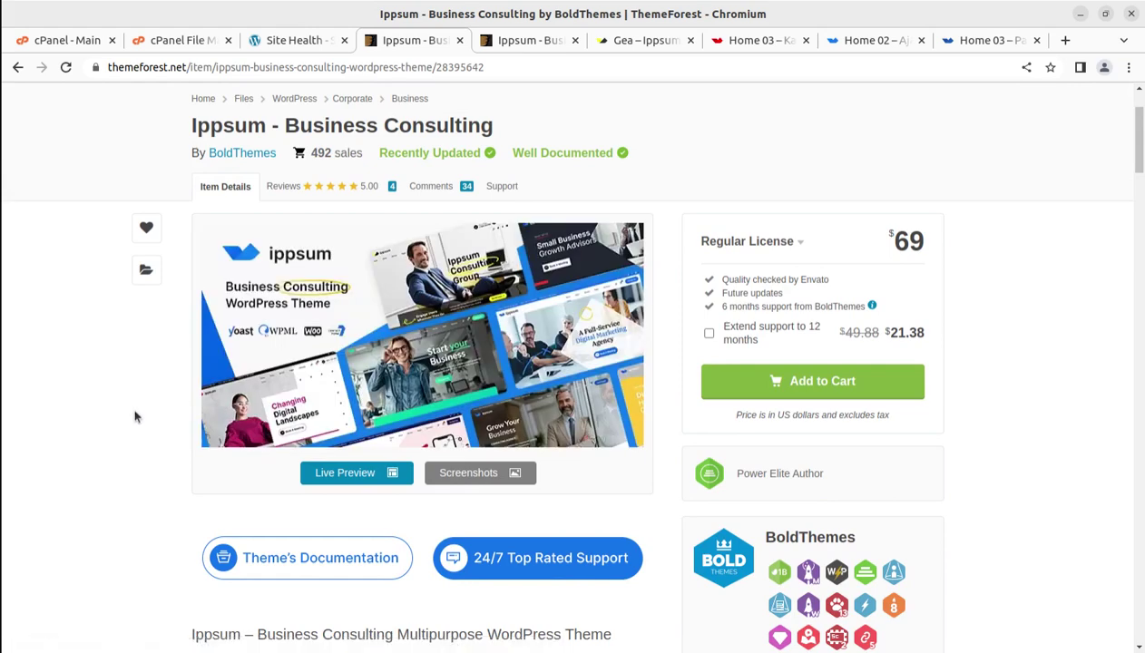
scroll(135, 416, up, 2)
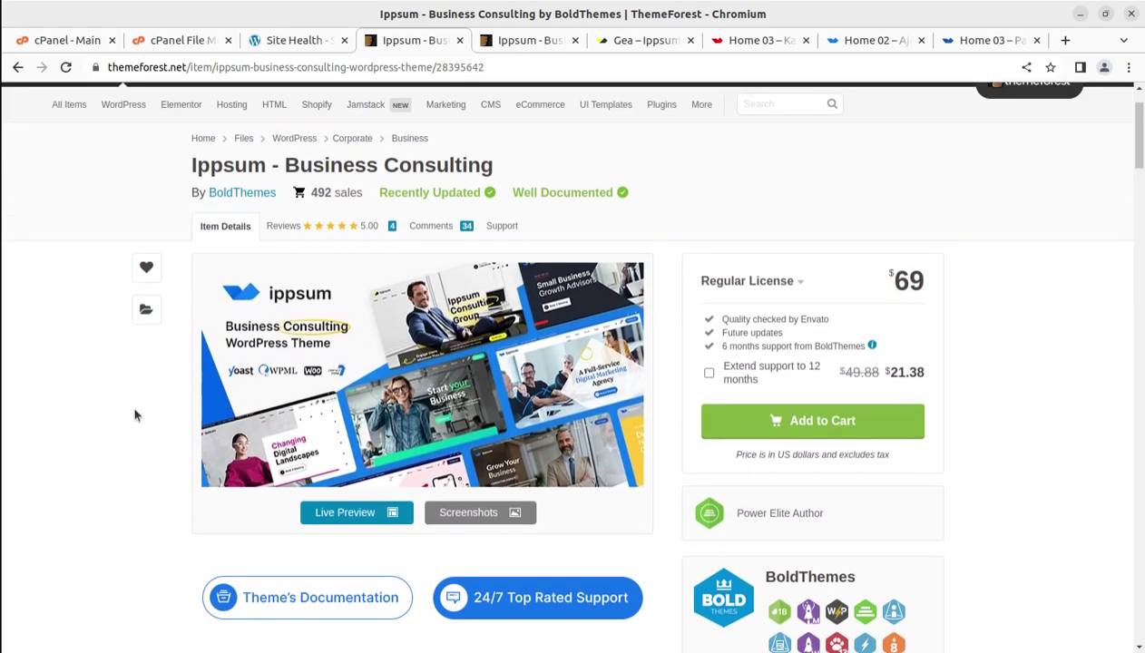
drag(492, 244, 187, 245)
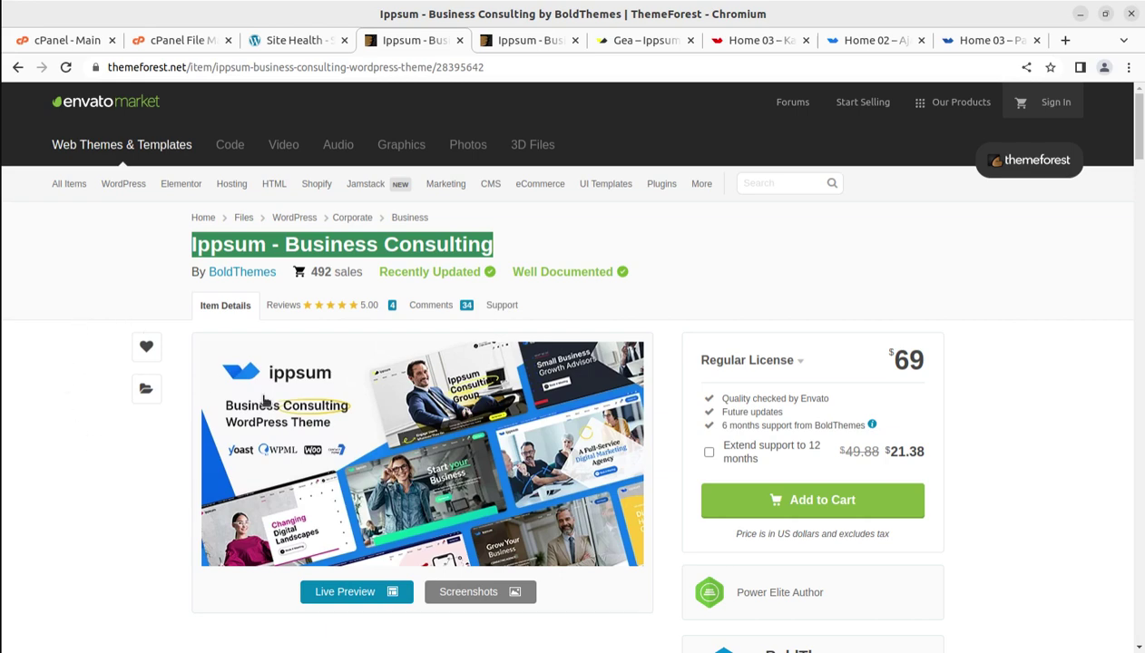
scroll(884, 512, down, 2)
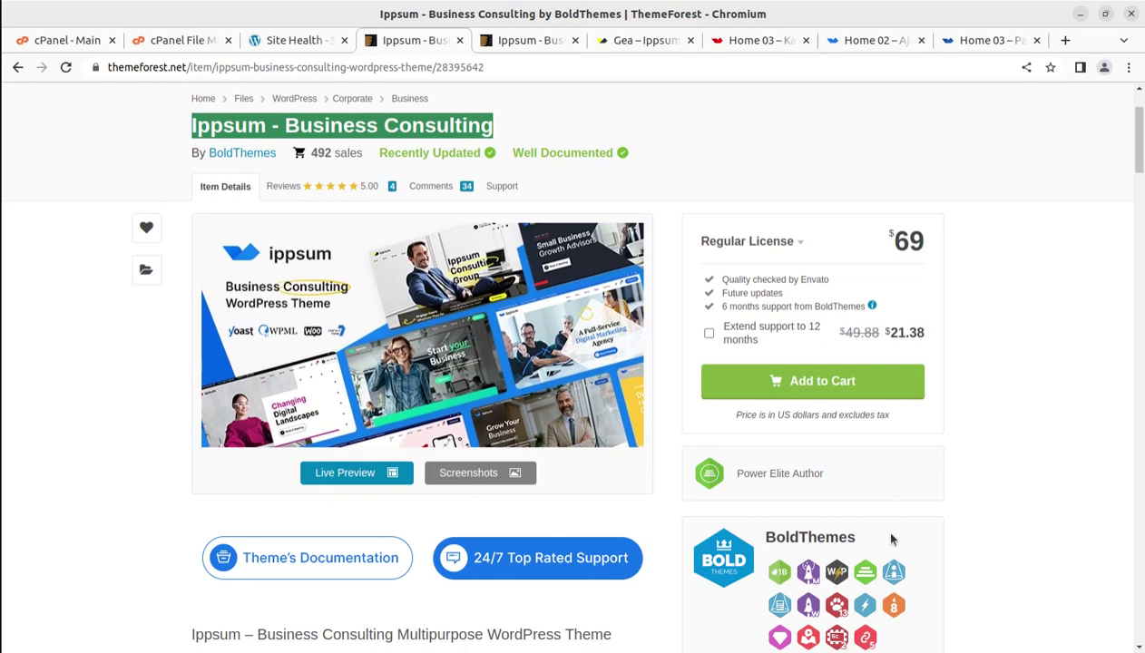
scroll(891, 540, down, 9)
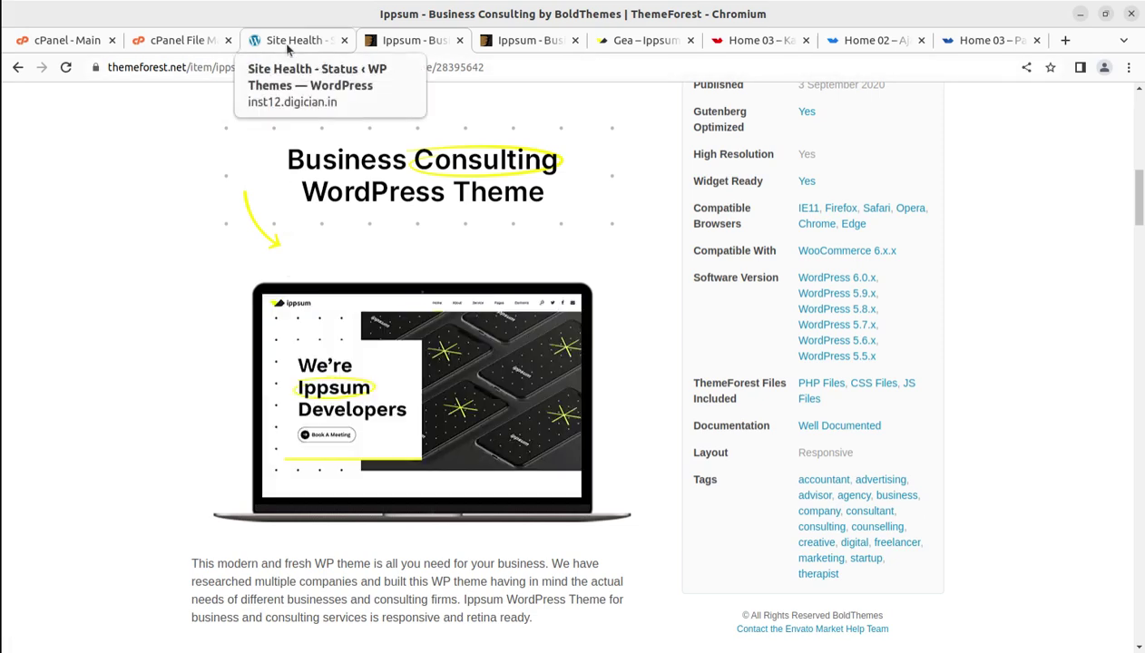
- Check the WordPress Site Health status and look through the file, database, domain and security tools on the cPanel main page
click(289, 43)
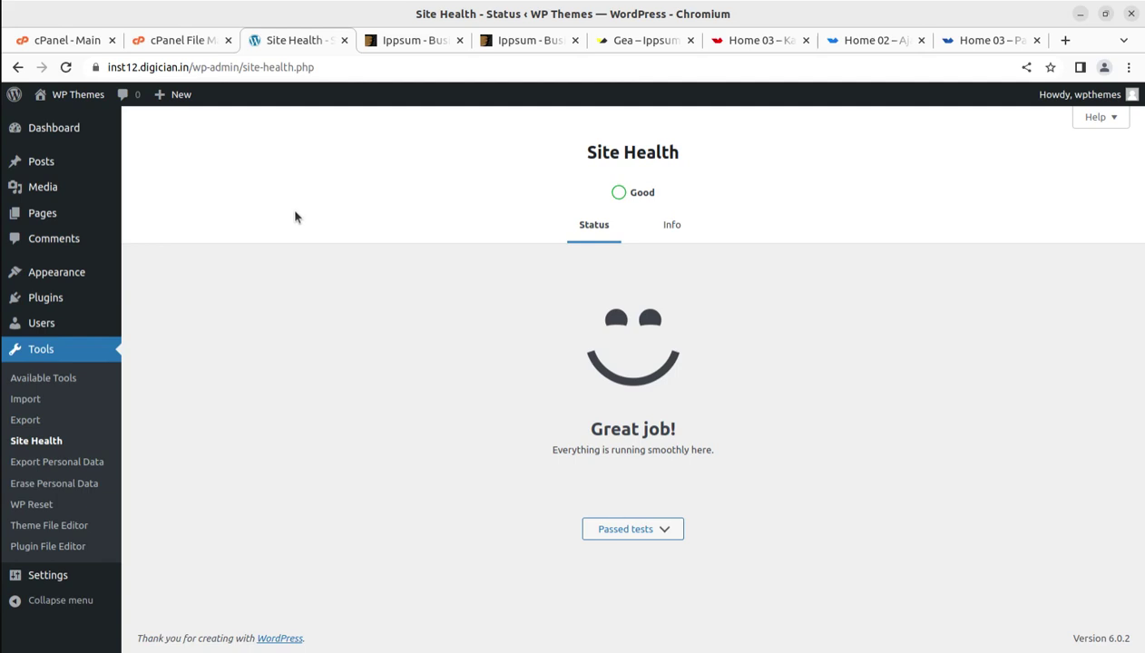
click(64, 40)
scroll(270, 381, up, 2)
scroll(281, 397, down, 3)
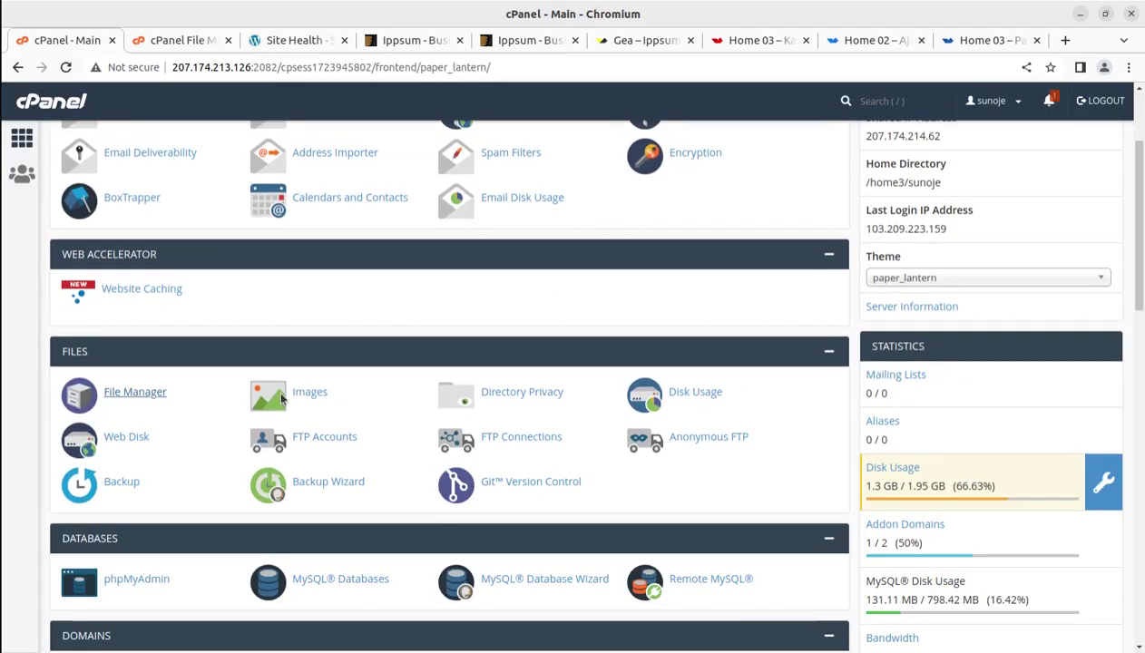
scroll(282, 396, down, 4)
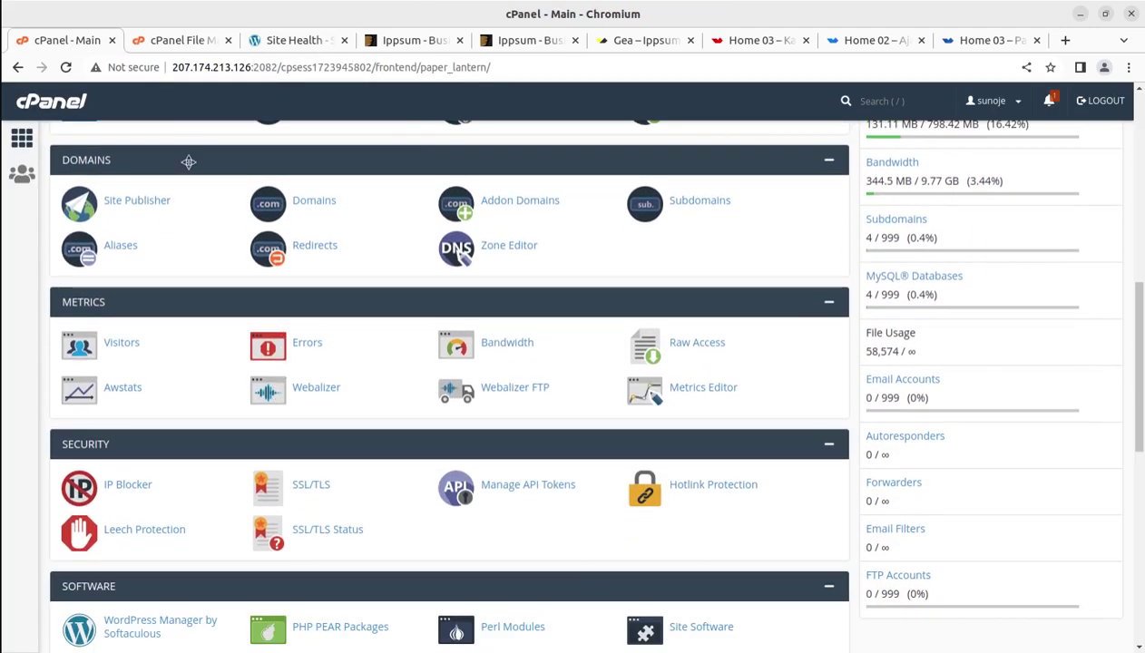
- Open the WordPress dashboard and check the WordPress version and active theme under At a Glance
click(283, 44)
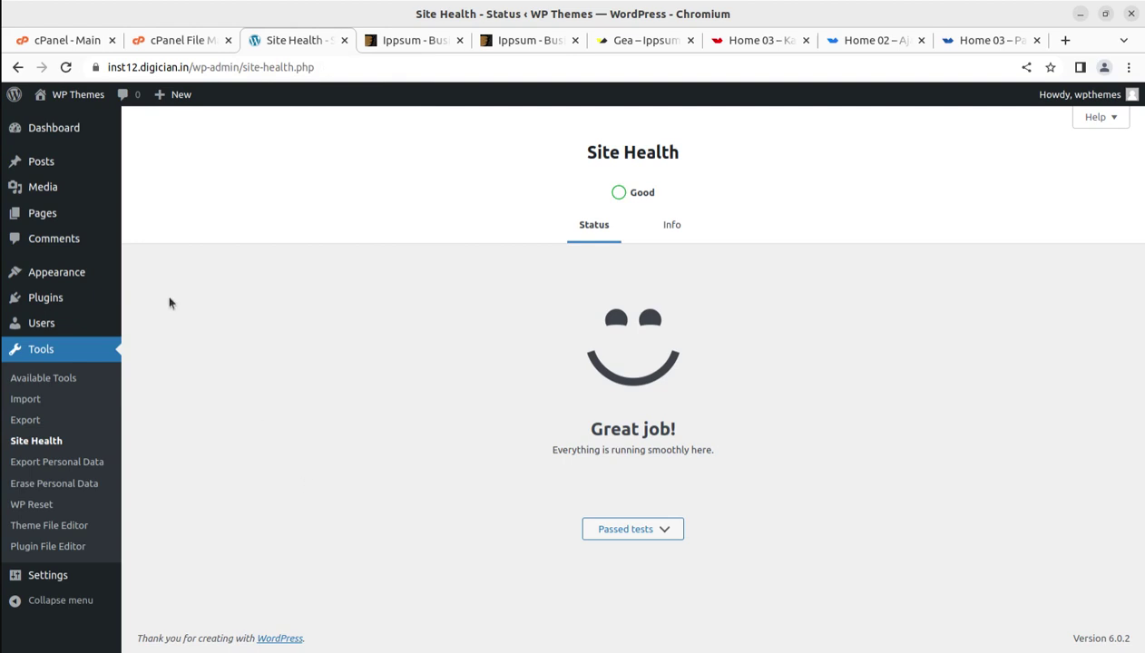
click(36, 130)
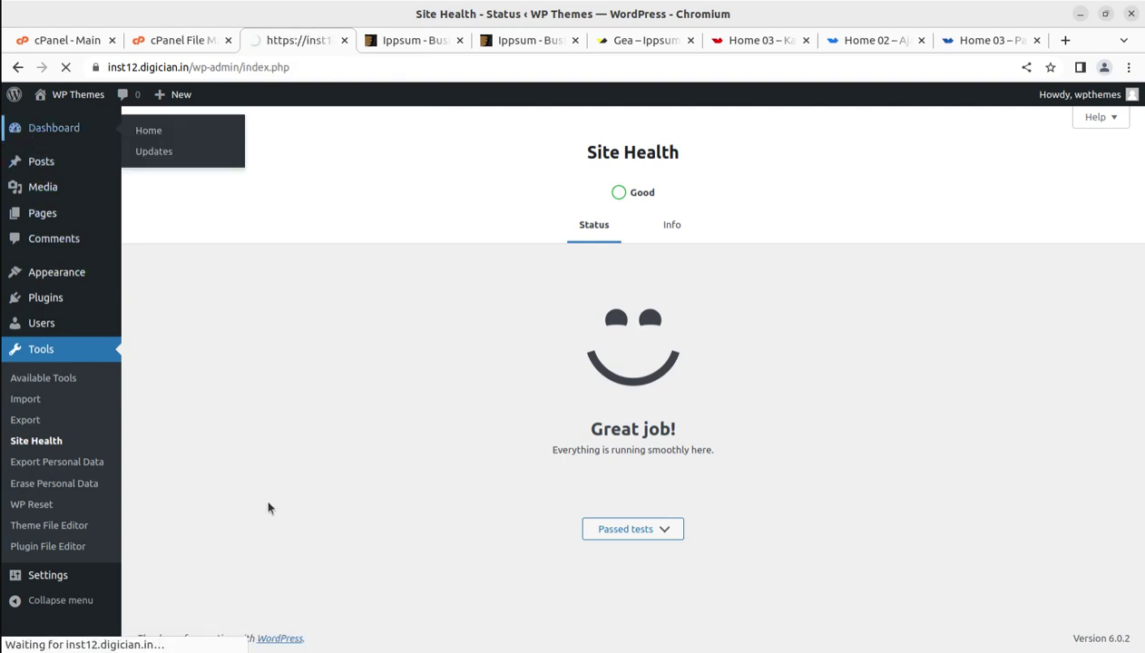
scroll(250, 547, down, 1)
scroll(251, 548, down, 3)
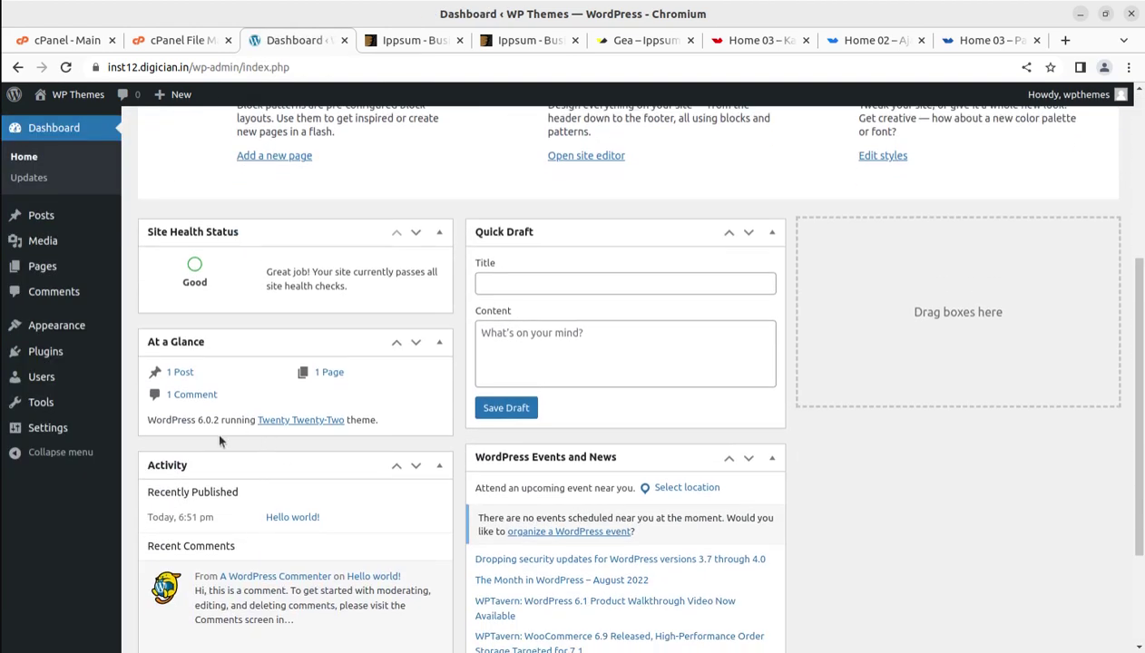
drag(147, 422, 391, 428)
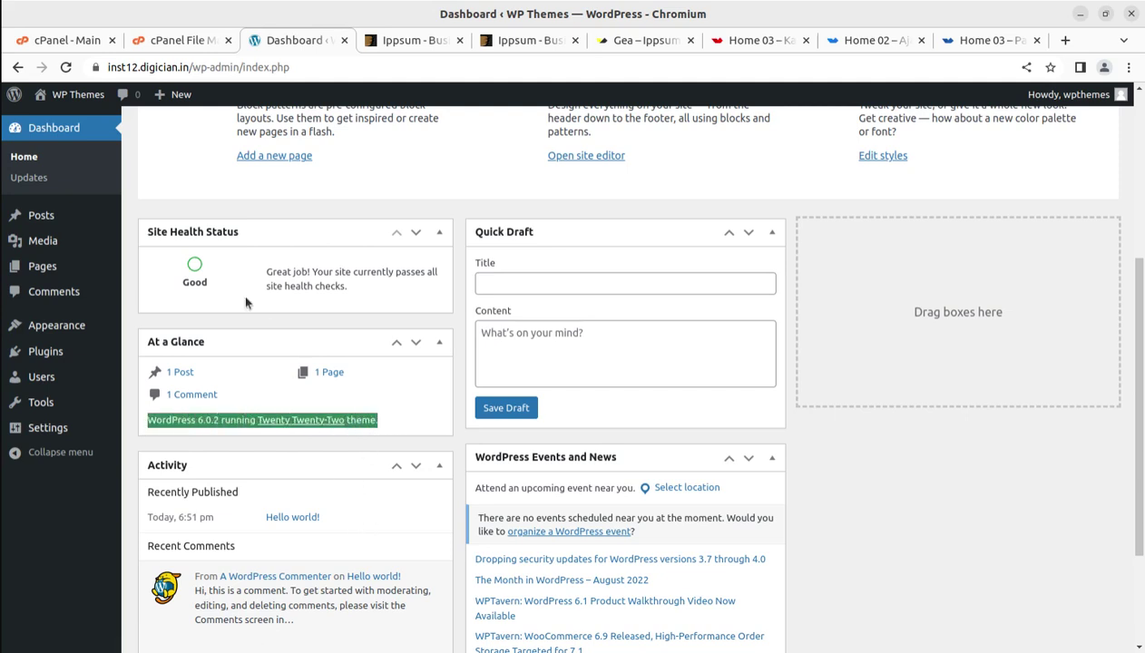
- Switch to the file manager window and examine the ippsum_v1.0.8 package contents, including ippsum.zip, ippsum-child.zip and the documentation PDF
key(alt+Tab)
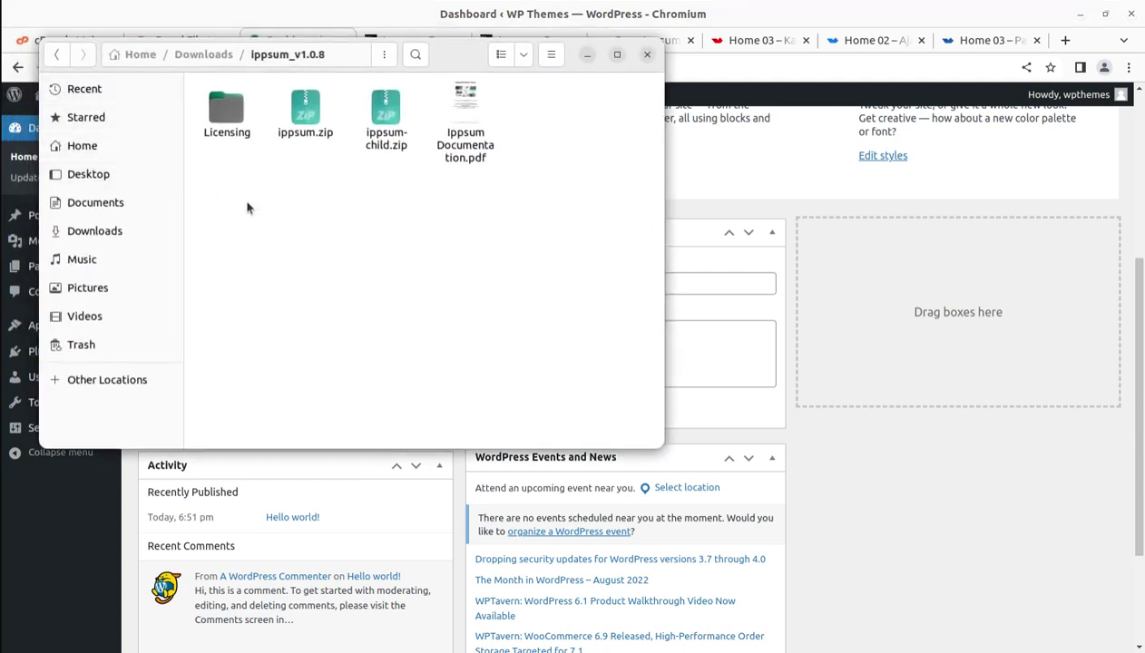
click(226, 113)
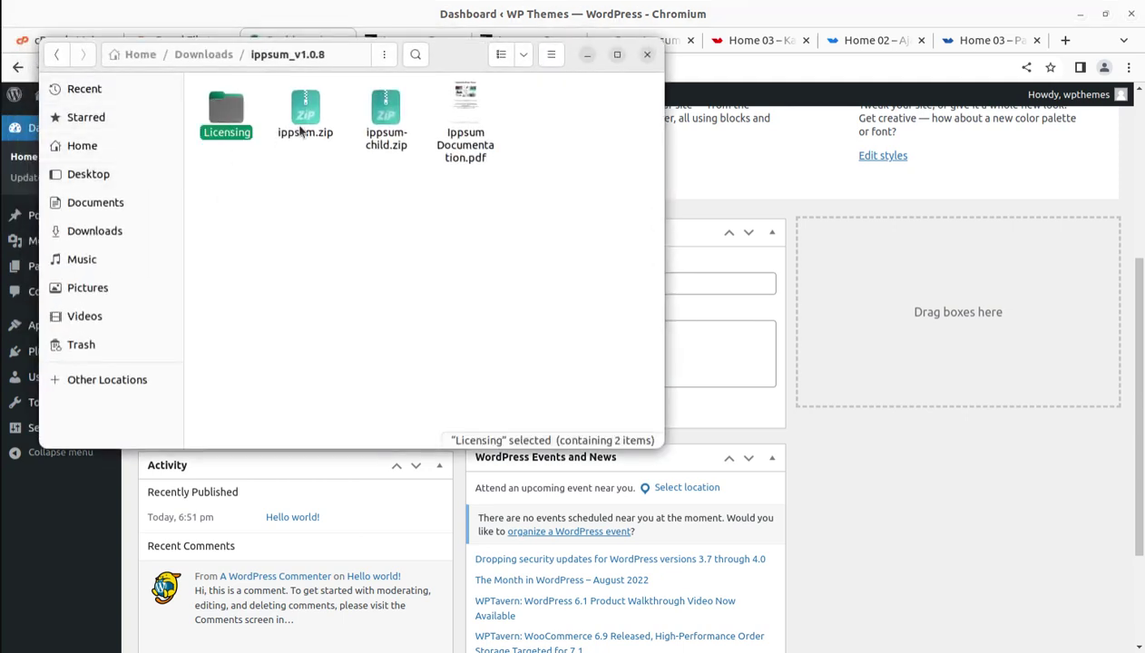
click(303, 127)
click(377, 145)
click(462, 145)
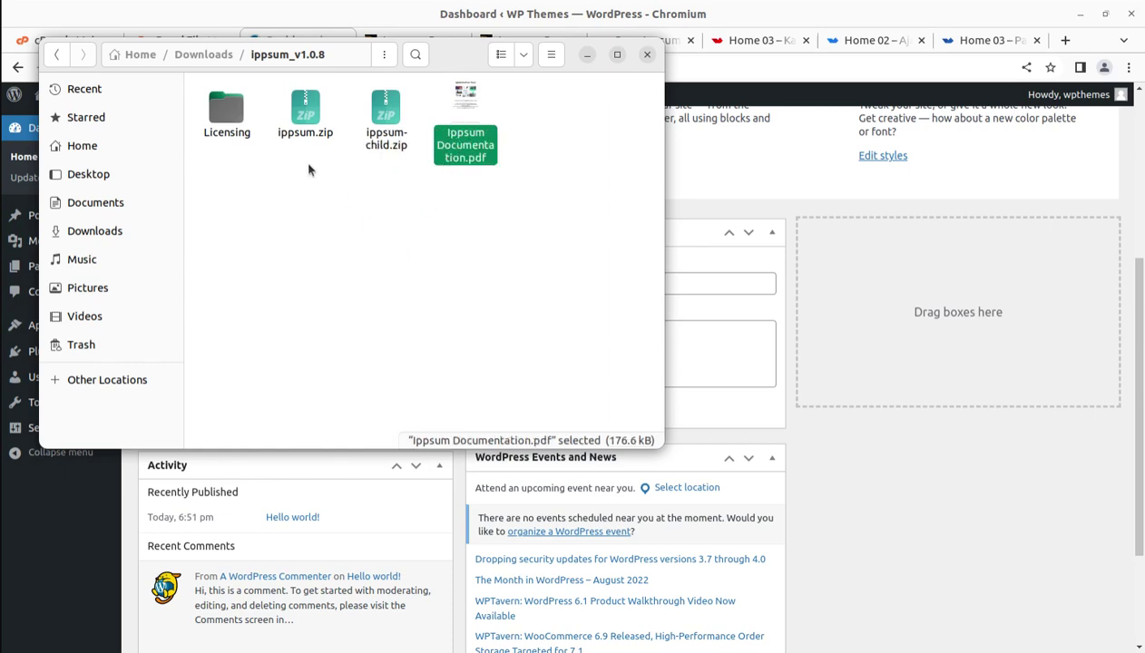
click(302, 134)
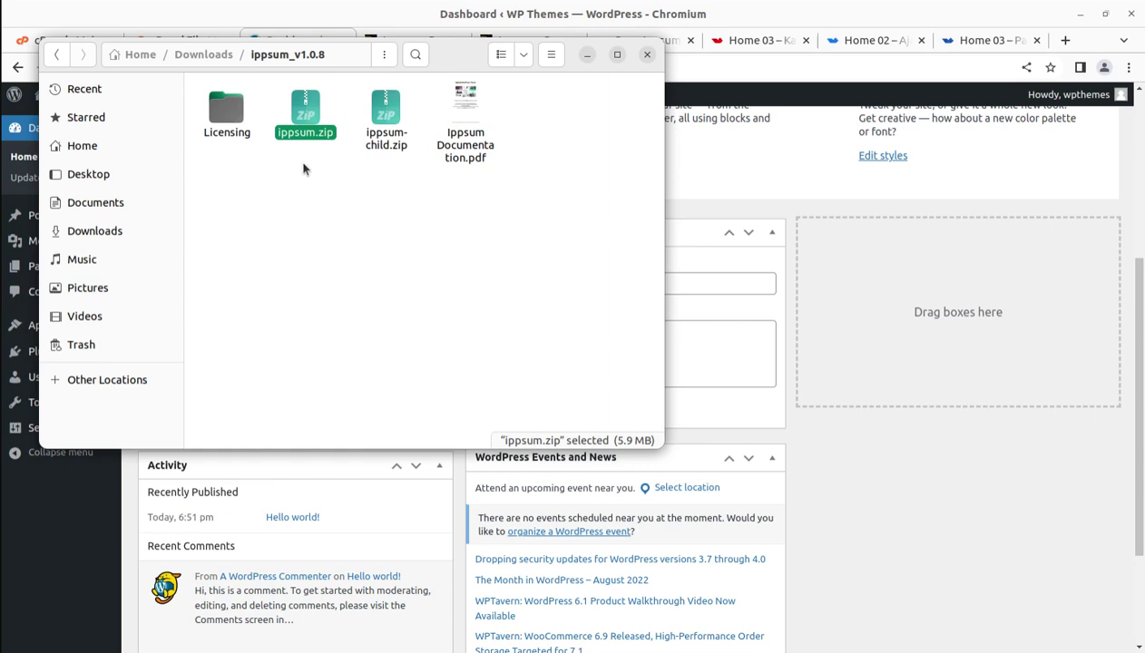
click(587, 56)
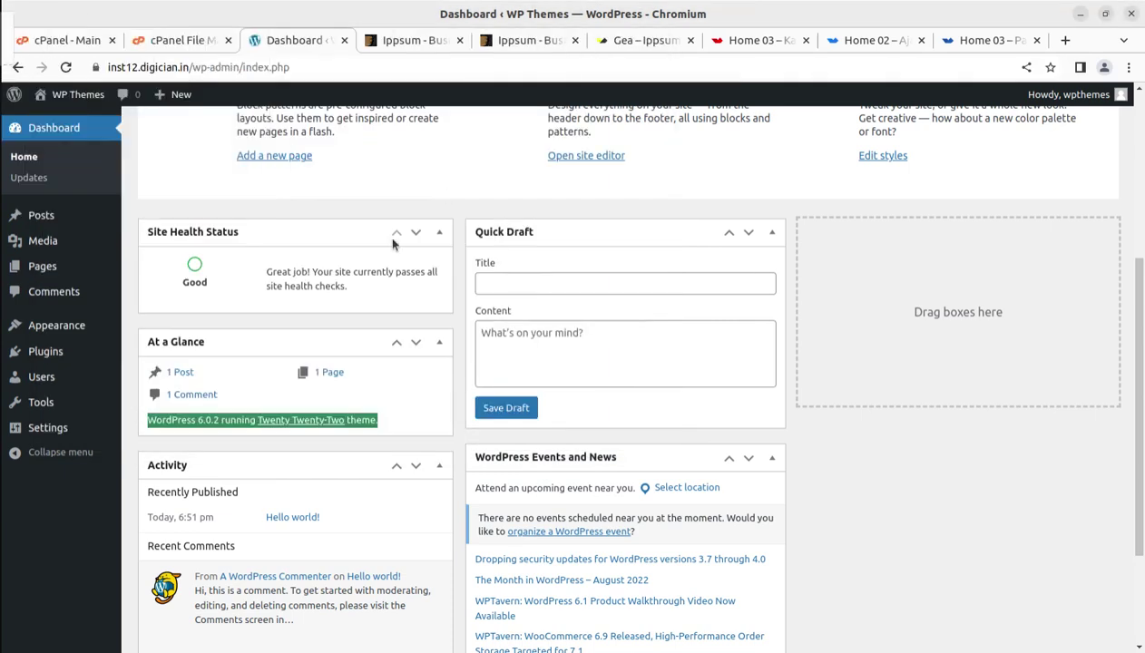
- View the site's installed WordPress themes and the details of the active Twenty Twenty-Two theme
mouse_move(69, 327)
click(159, 330)
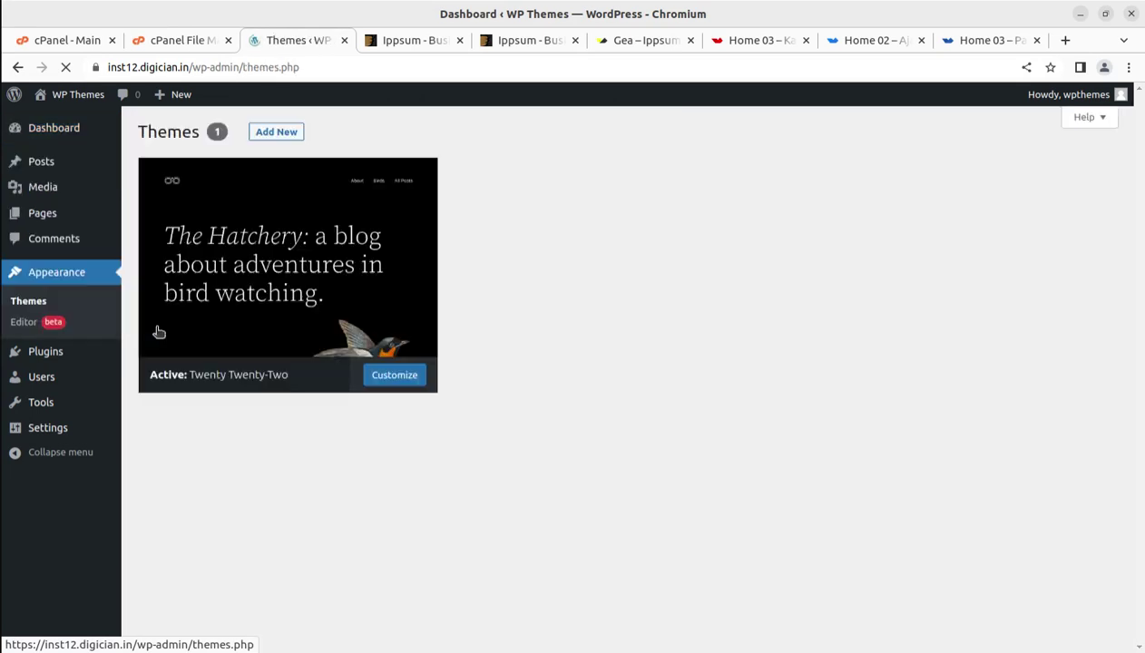
click(216, 428)
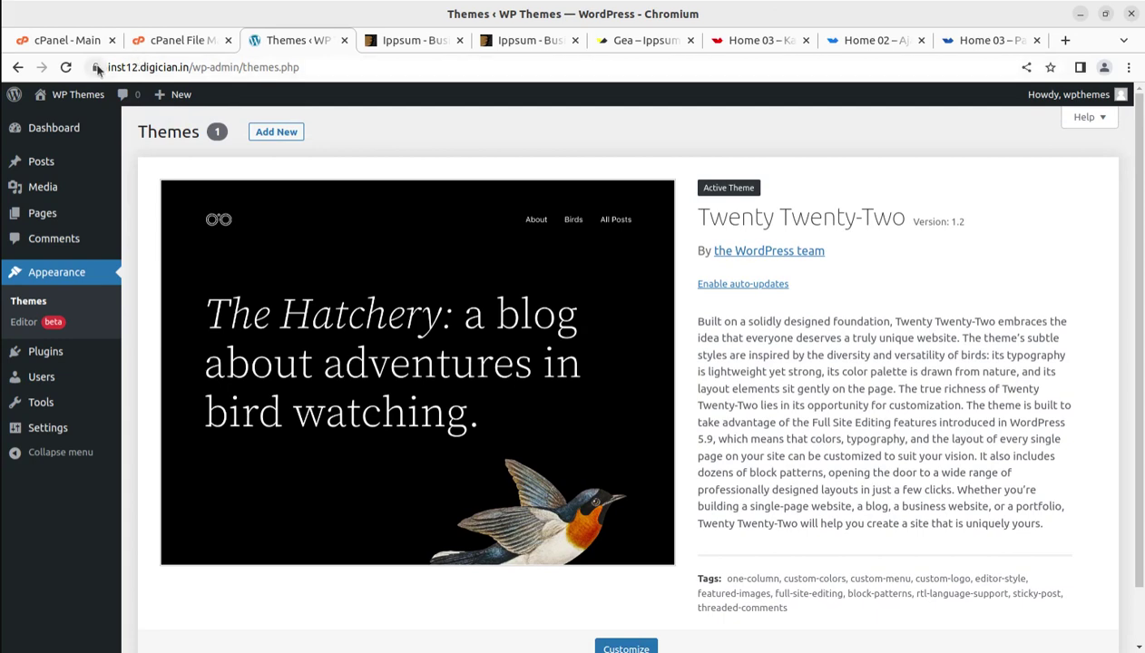
- Switch to the cPanel File Manager and open the themes folder inside wp-content
click(170, 46)
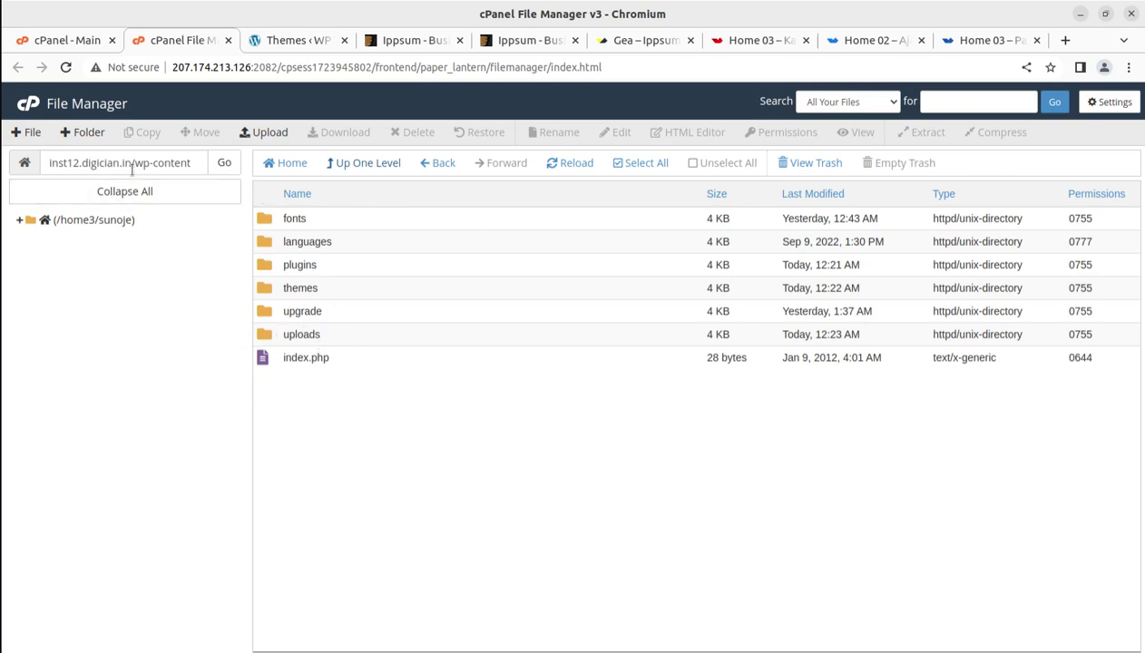
double_click(300, 288)
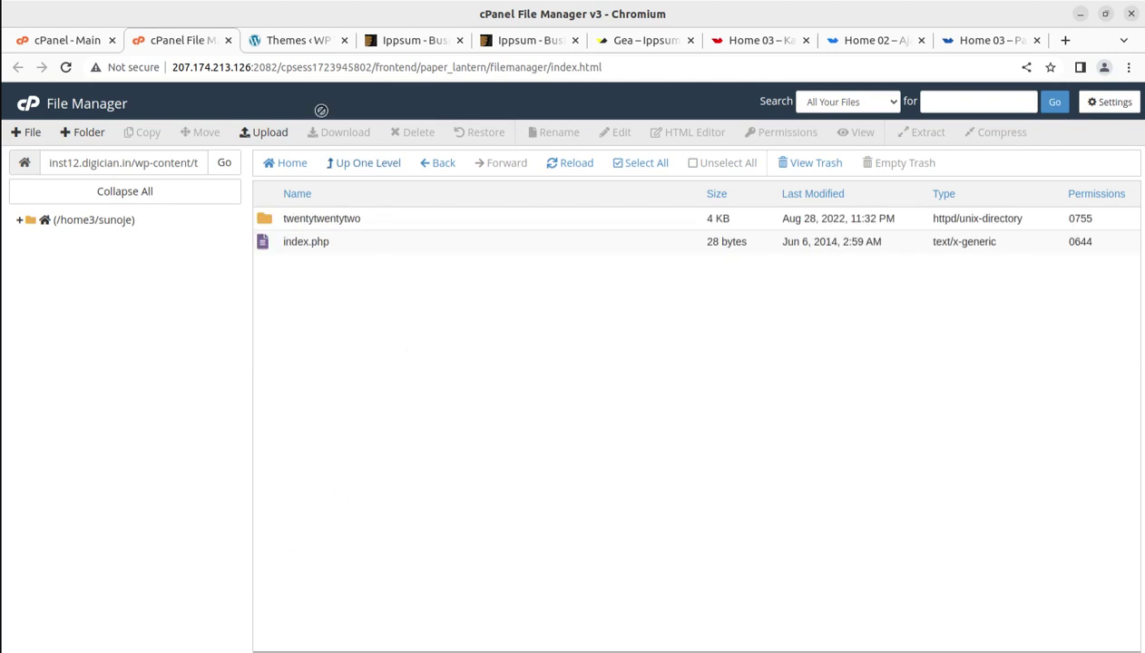
click(302, 40)
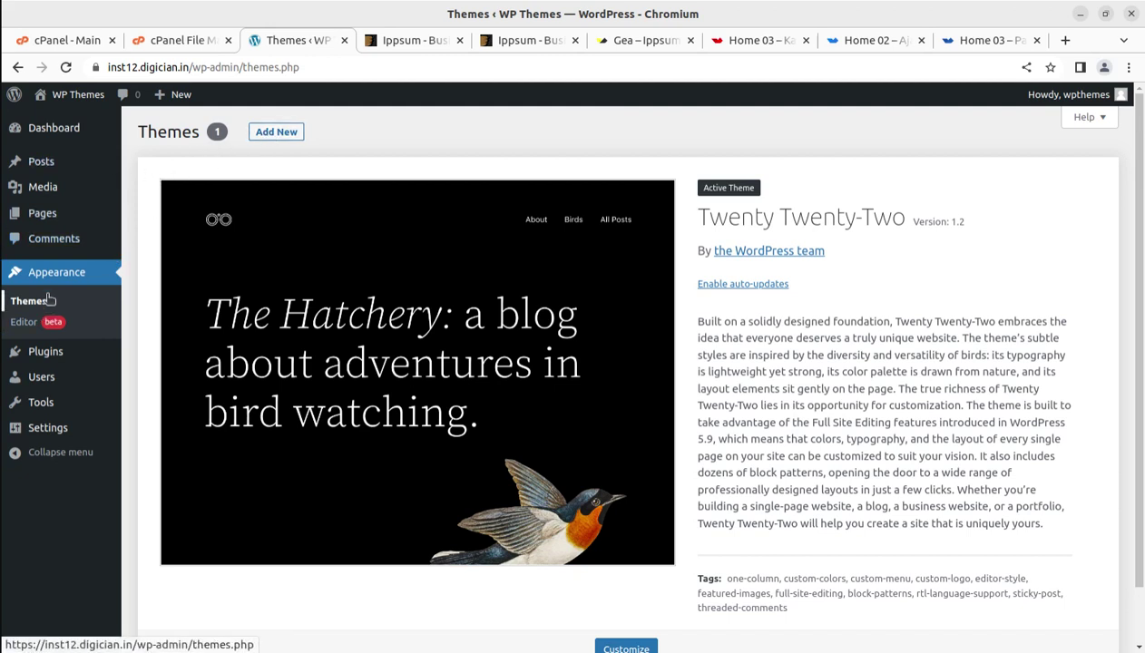
click(281, 136)
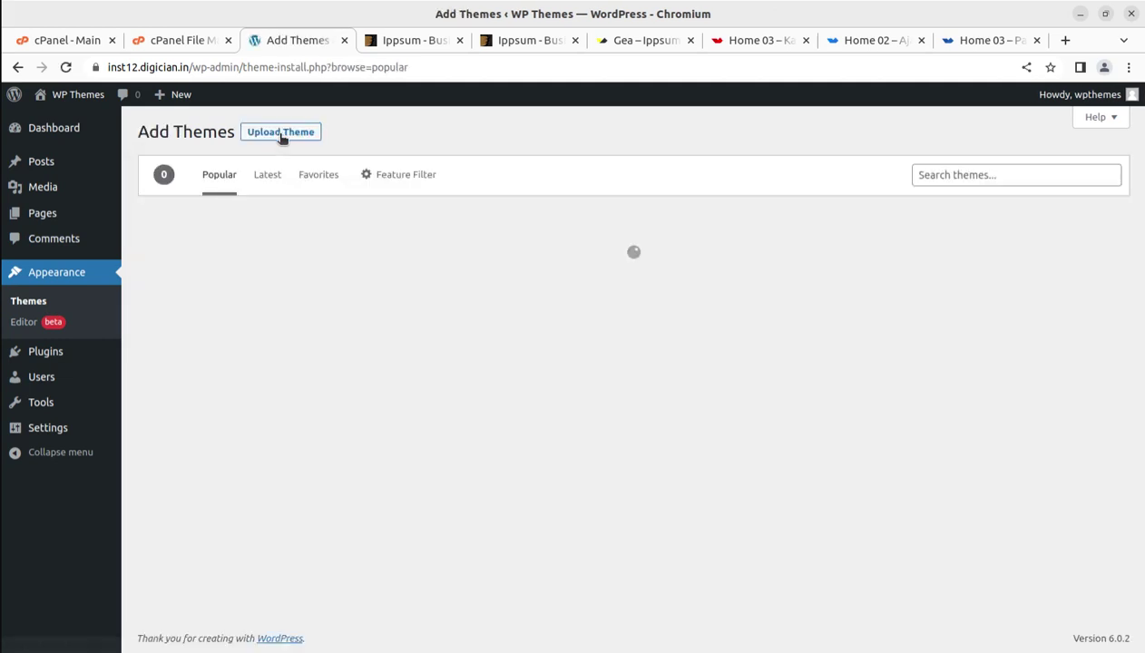
click(282, 135)
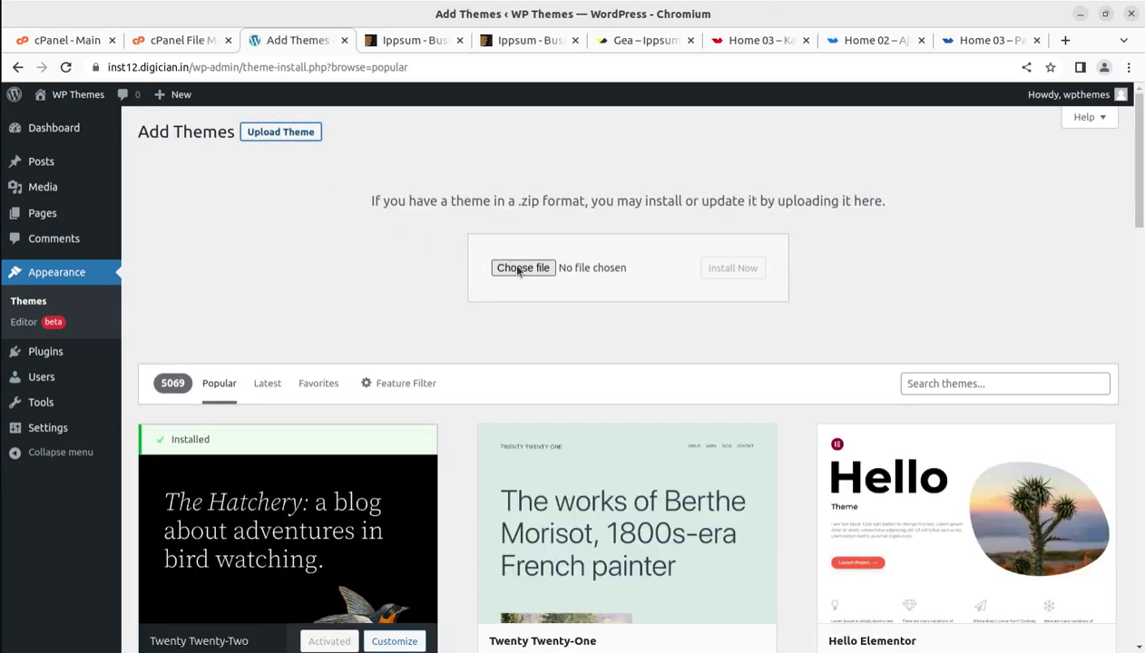
click(528, 268)
click(325, 270)
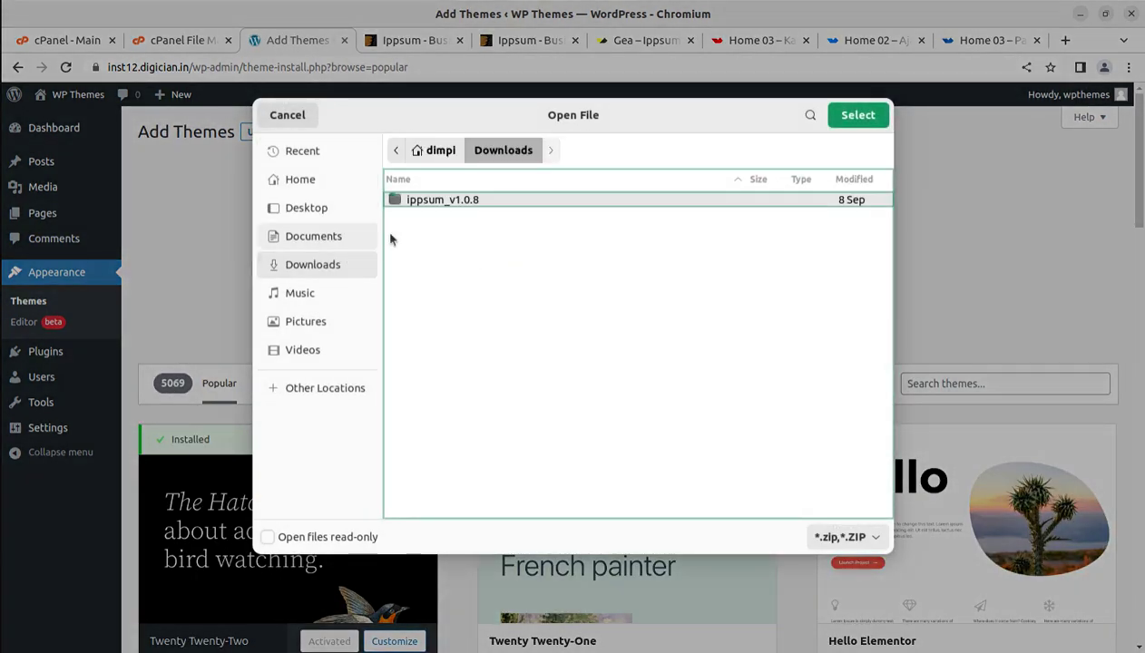
double_click(426, 199)
click(441, 205)
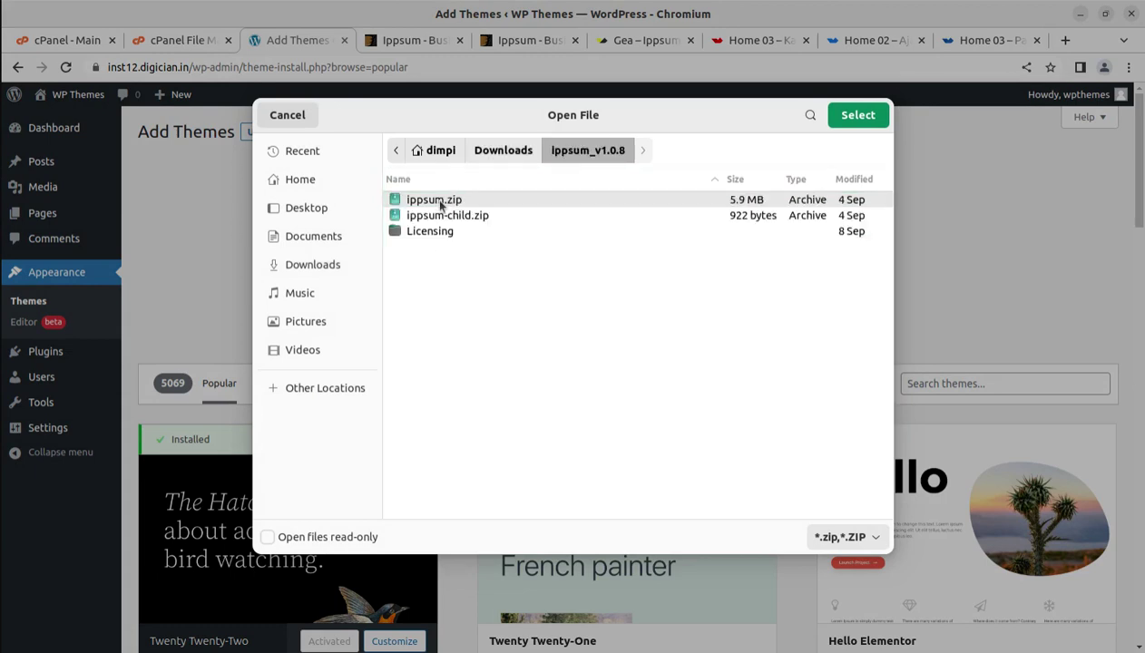
click(287, 124)
- In the cPanel File Manager, upload ippsum.zip from the Downloads folder ippsum_v1.0.8 into the site's wp-content/themes directory
click(183, 43)
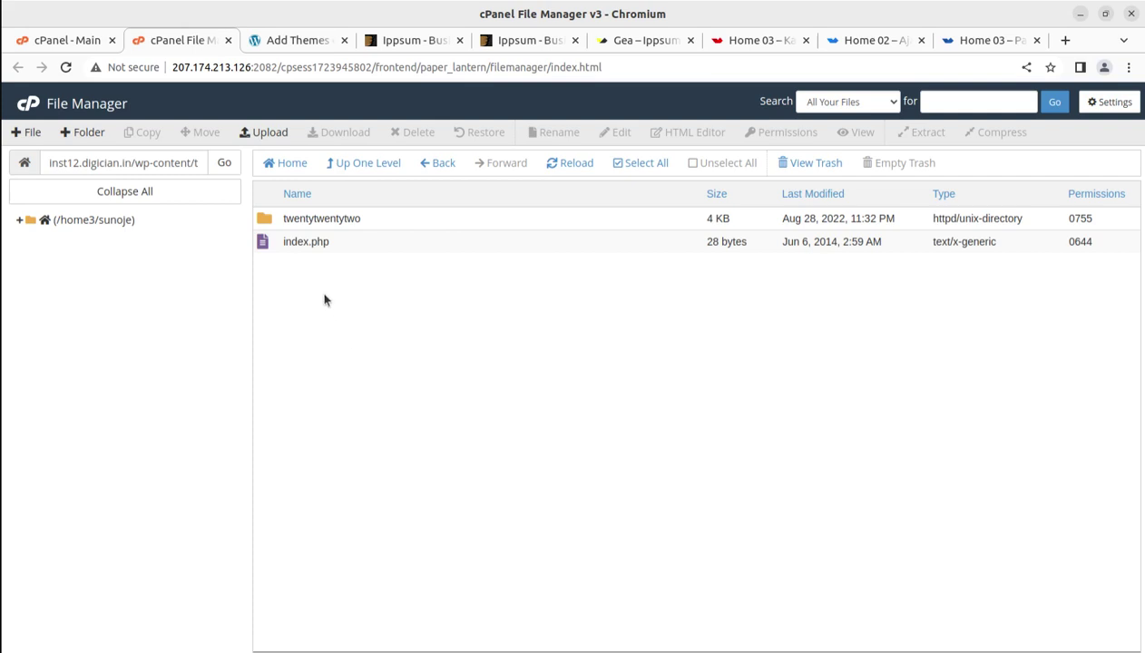
drag(138, 163, 205, 164)
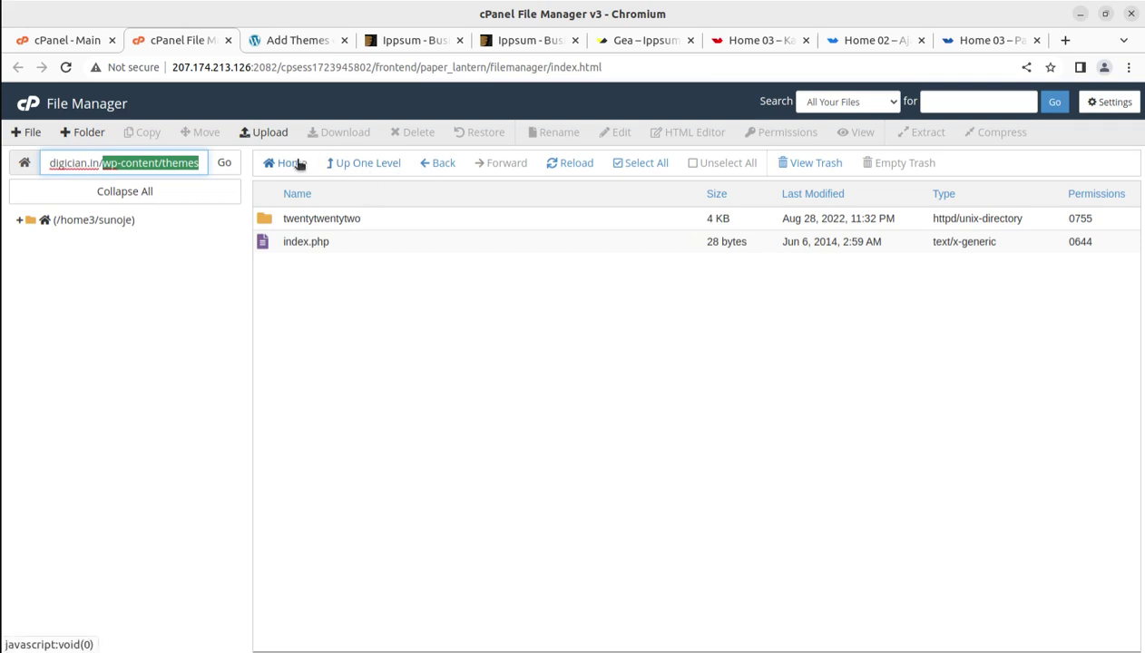
click(269, 132)
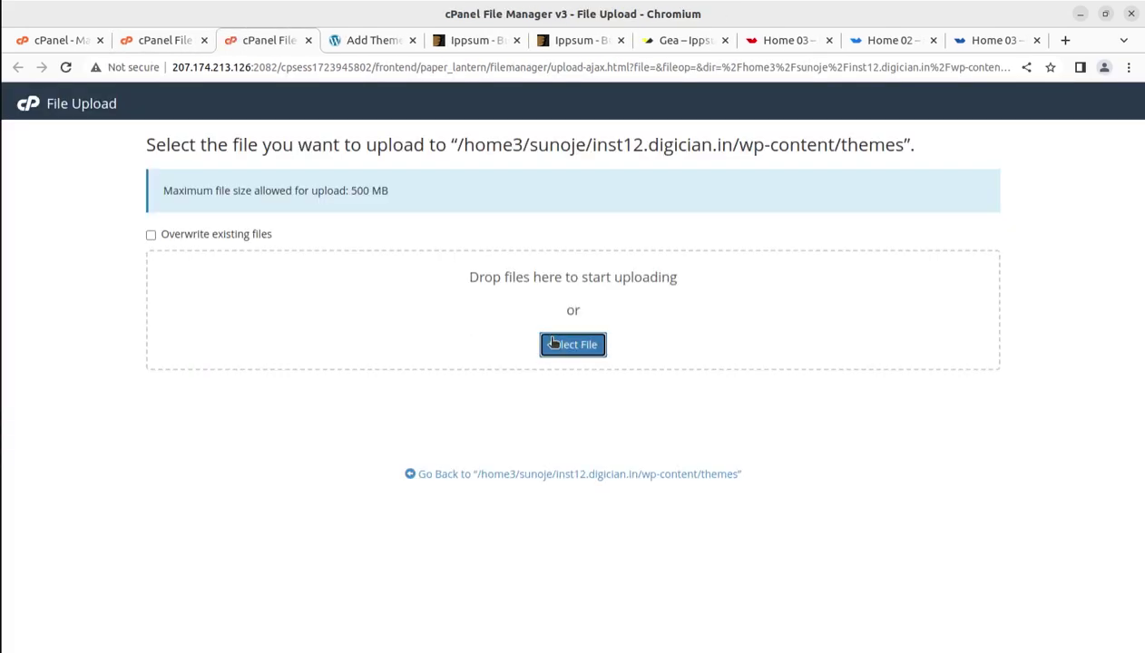
click(554, 343)
click(299, 264)
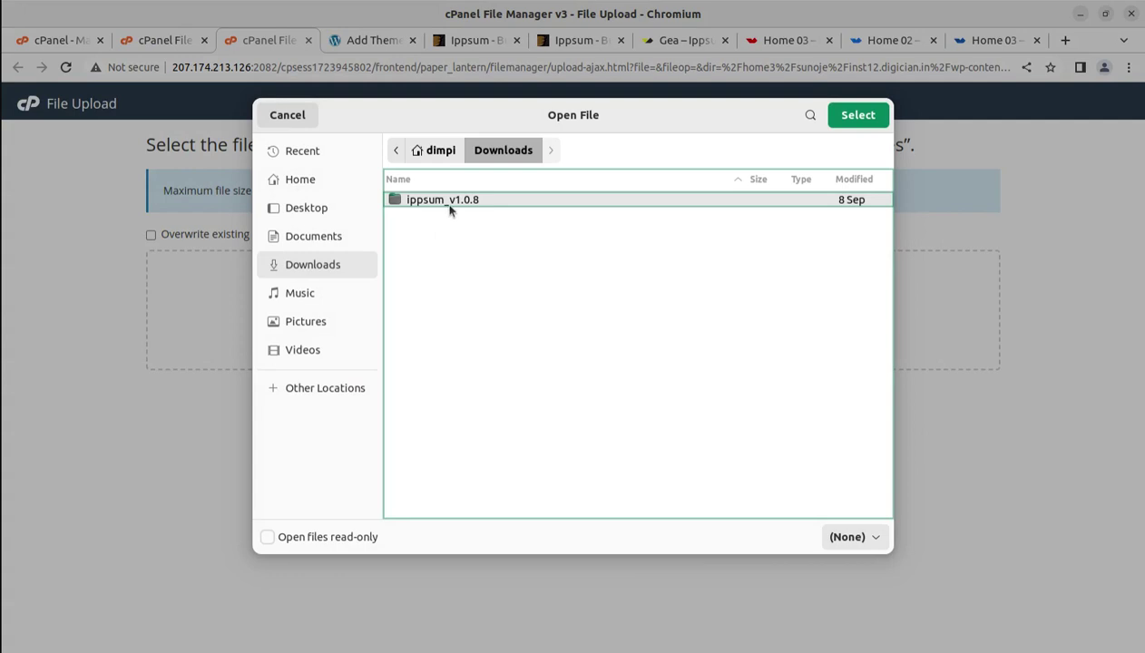
double_click(449, 200)
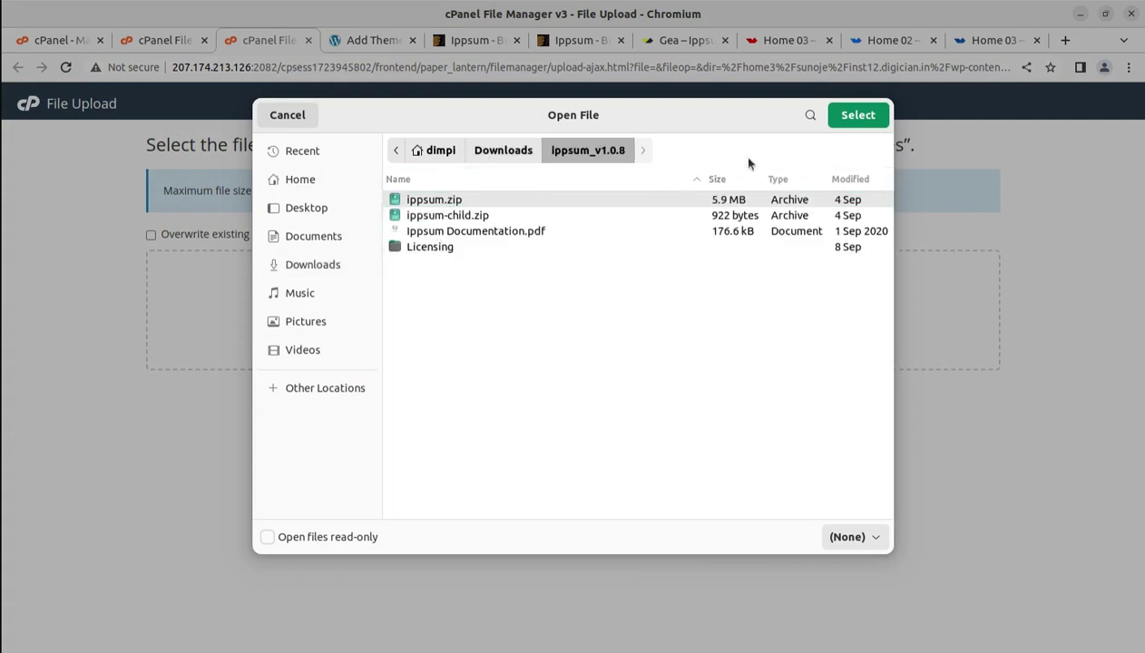
click(839, 115)
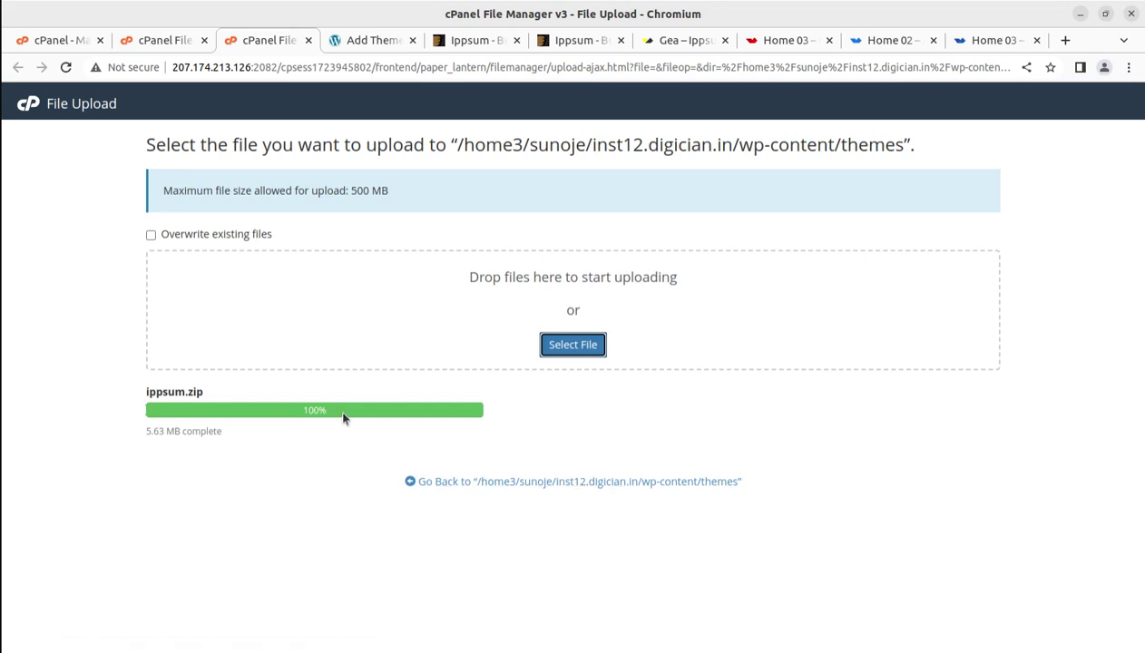
drag(343, 417, 288, 414)
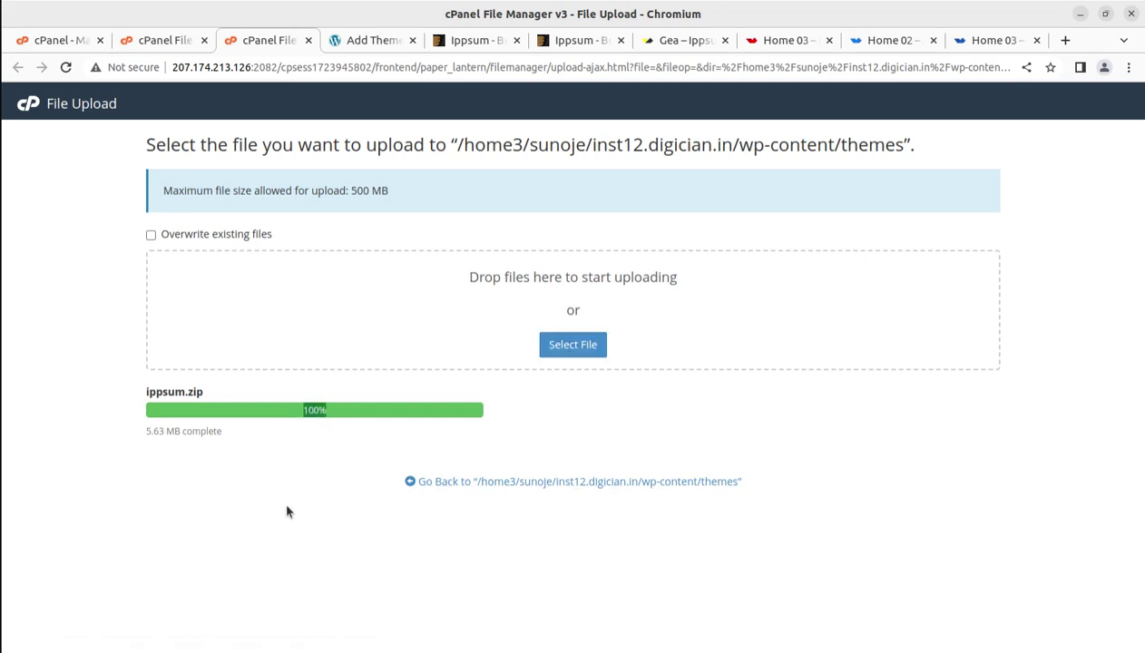
- Return to the themes folder, extract ippsum.zip into /inst12.digician.in/wp-content/themes and refresh the folder listing
click(419, 481)
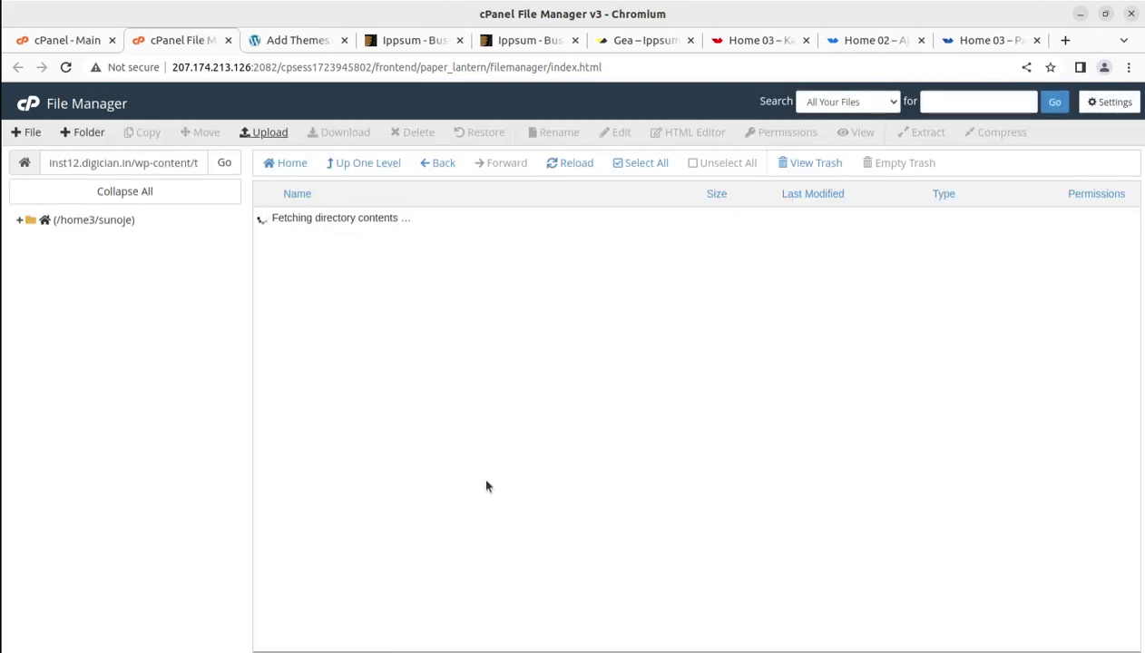
right_click(343, 269)
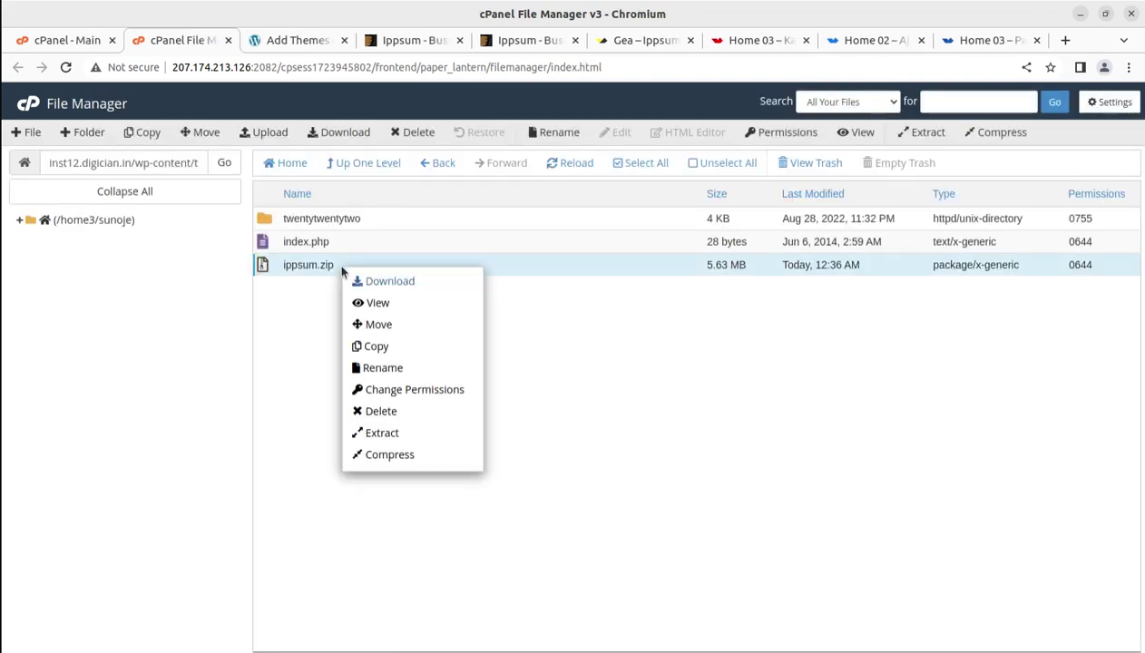
click(397, 434)
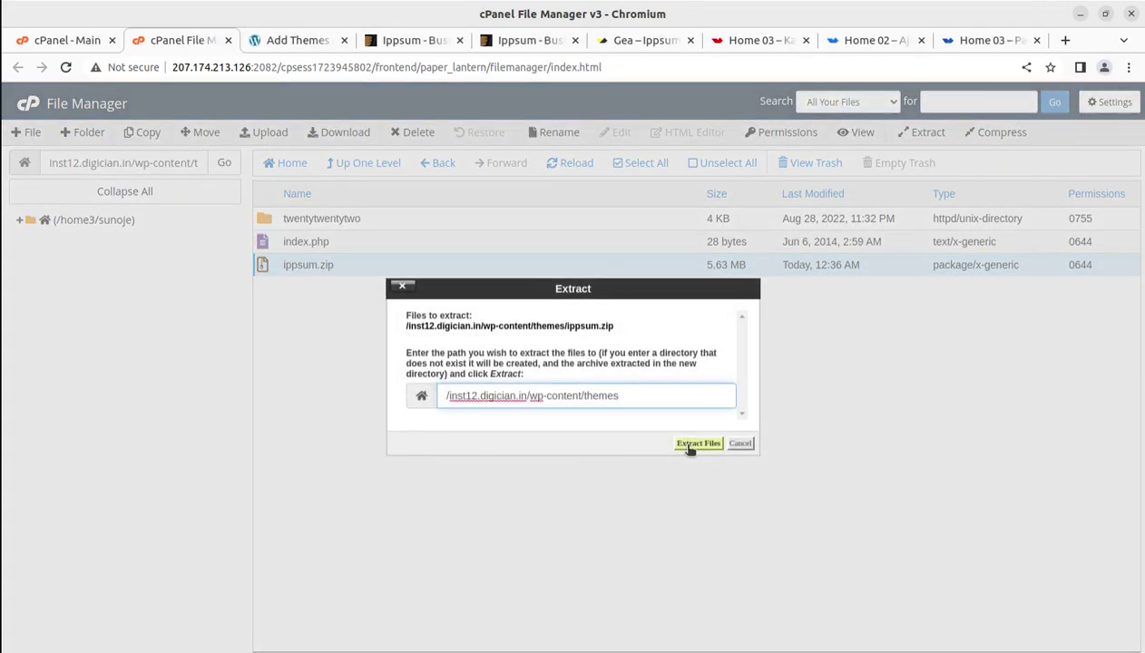
click(694, 444)
click(817, 520)
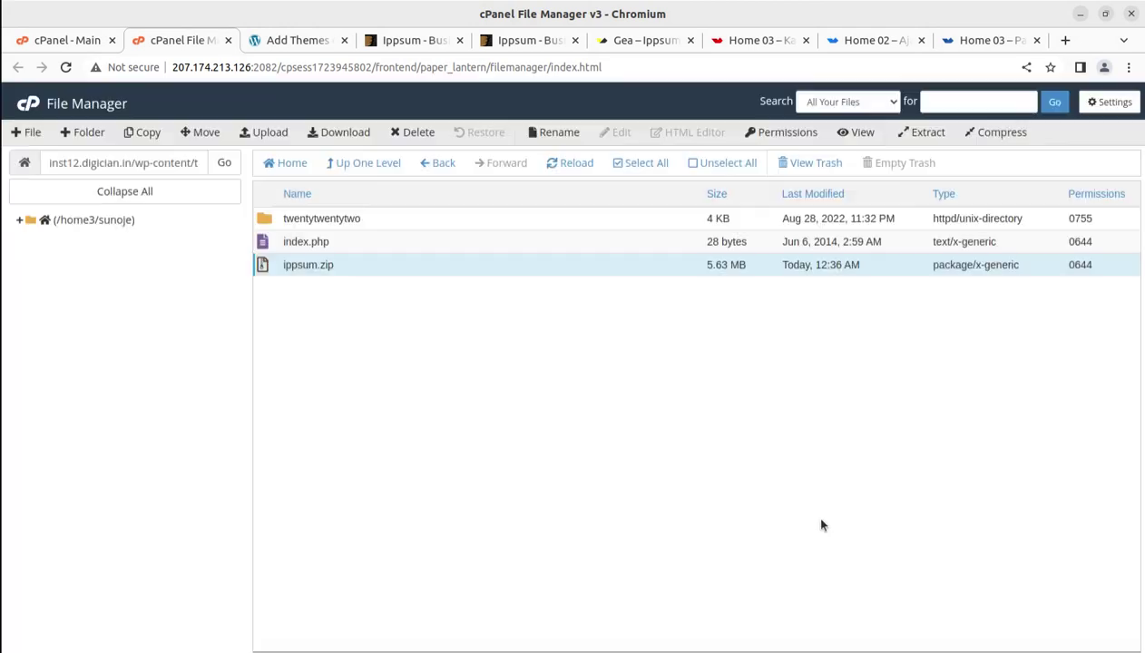
click(569, 164)
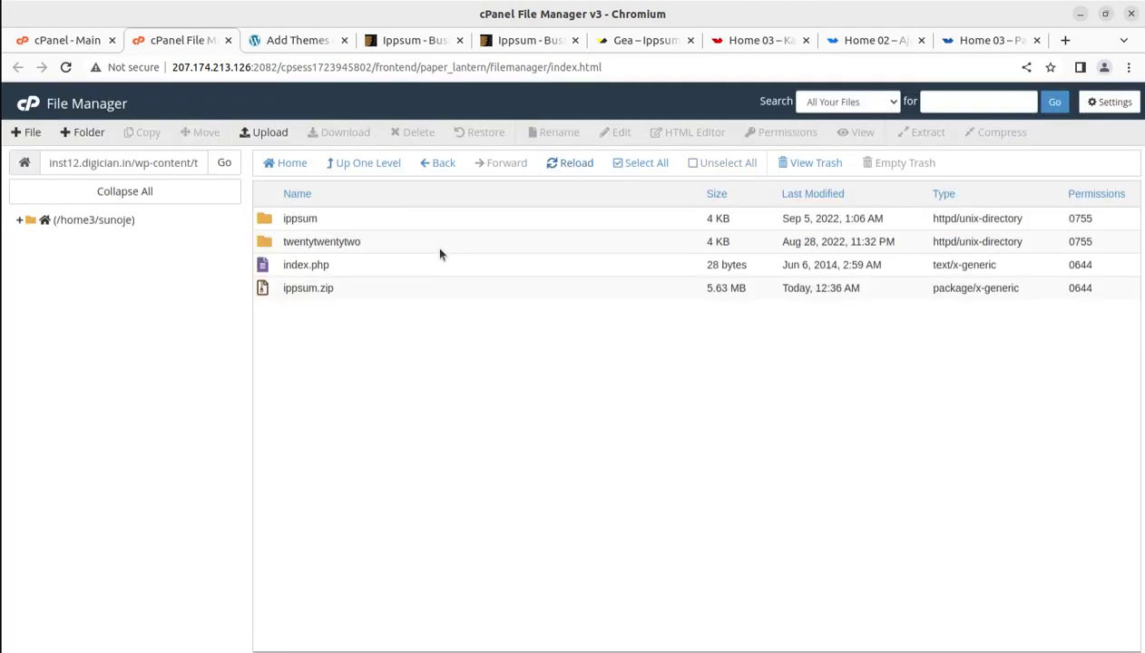
- Look through the files inside the extracted ippsum folder and return to the themes folder
double_click(354, 218)
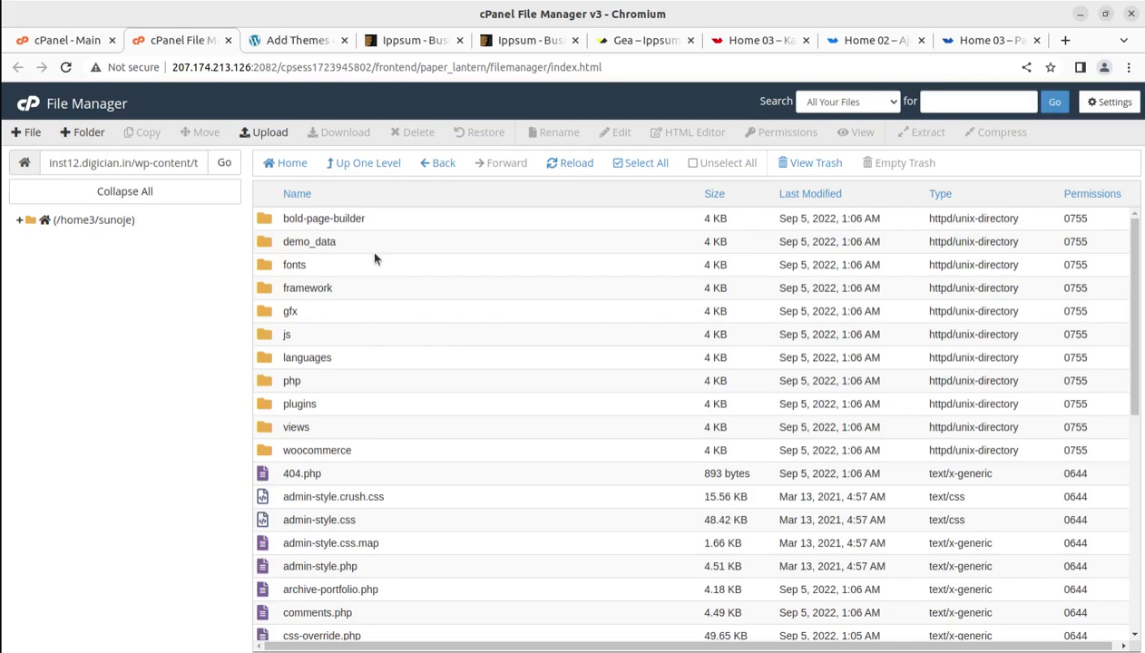
scroll(396, 338, down, 1)
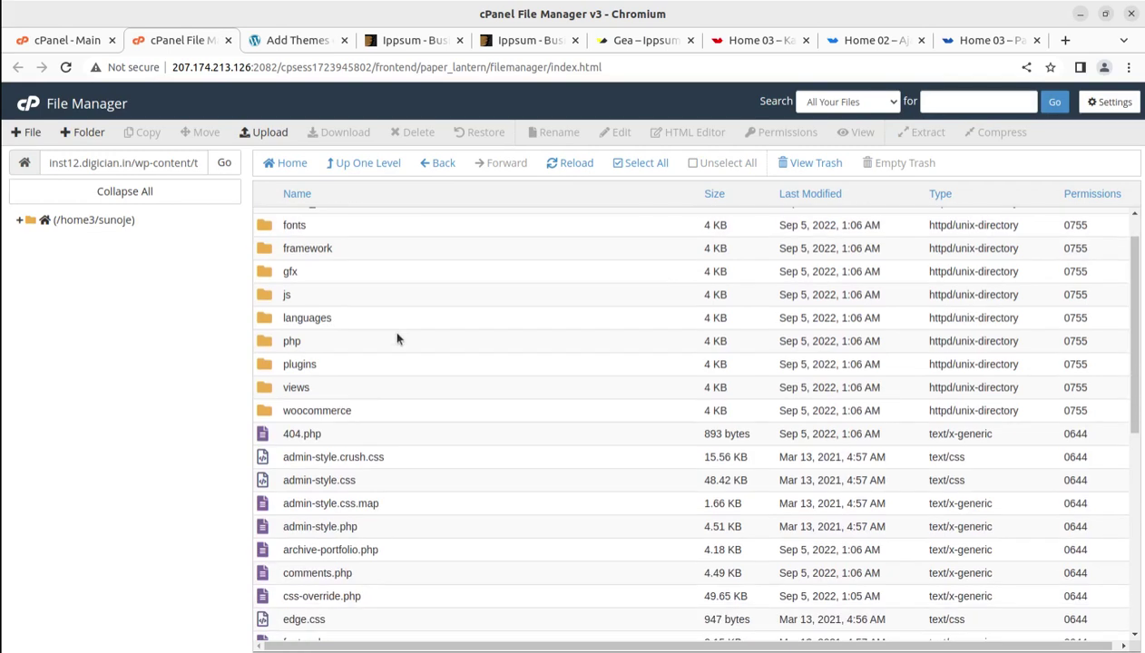
scroll(396, 337, down, 4)
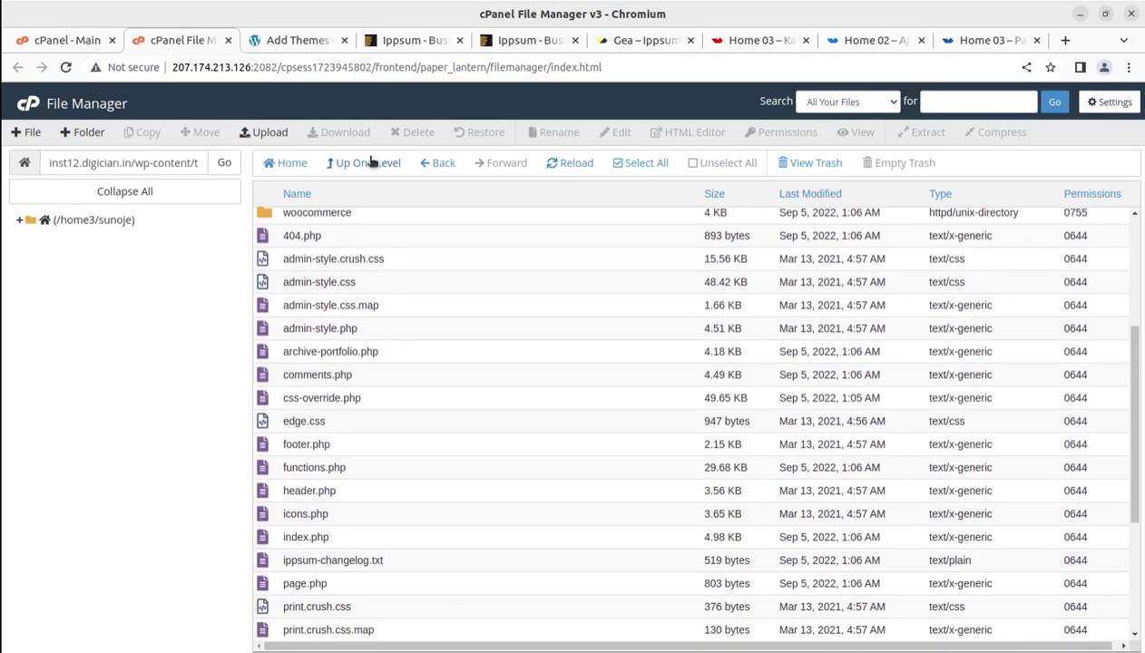
click(365, 168)
- Permanently delete ippsum.zip from the themes folder, skipping the trash
click(363, 288)
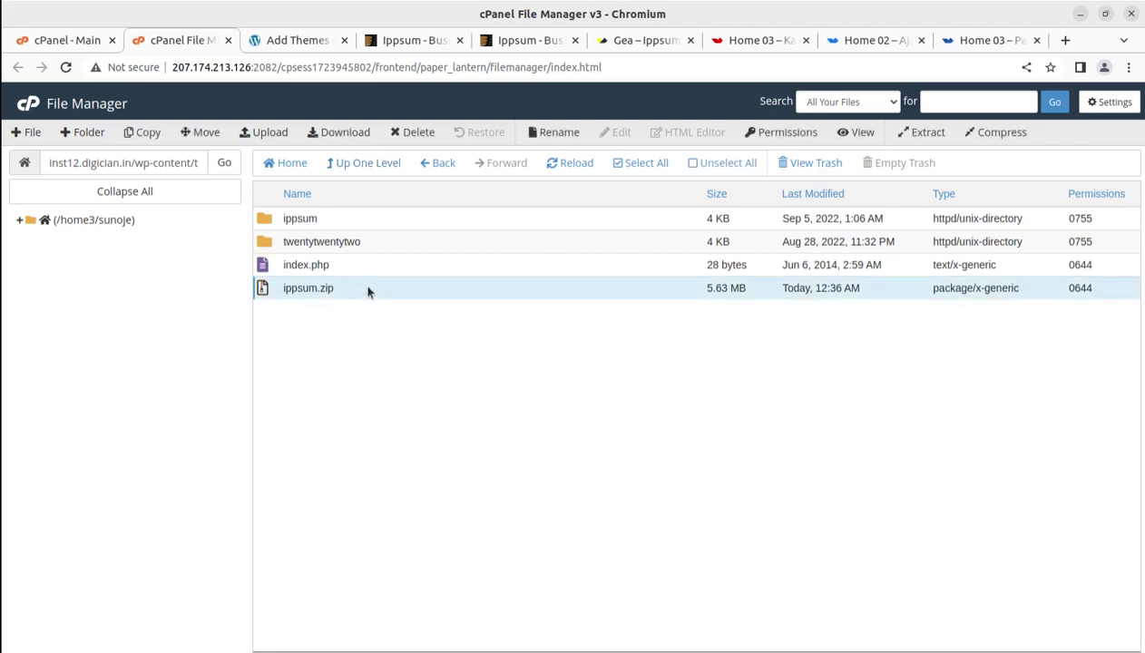
click(407, 132)
click(418, 374)
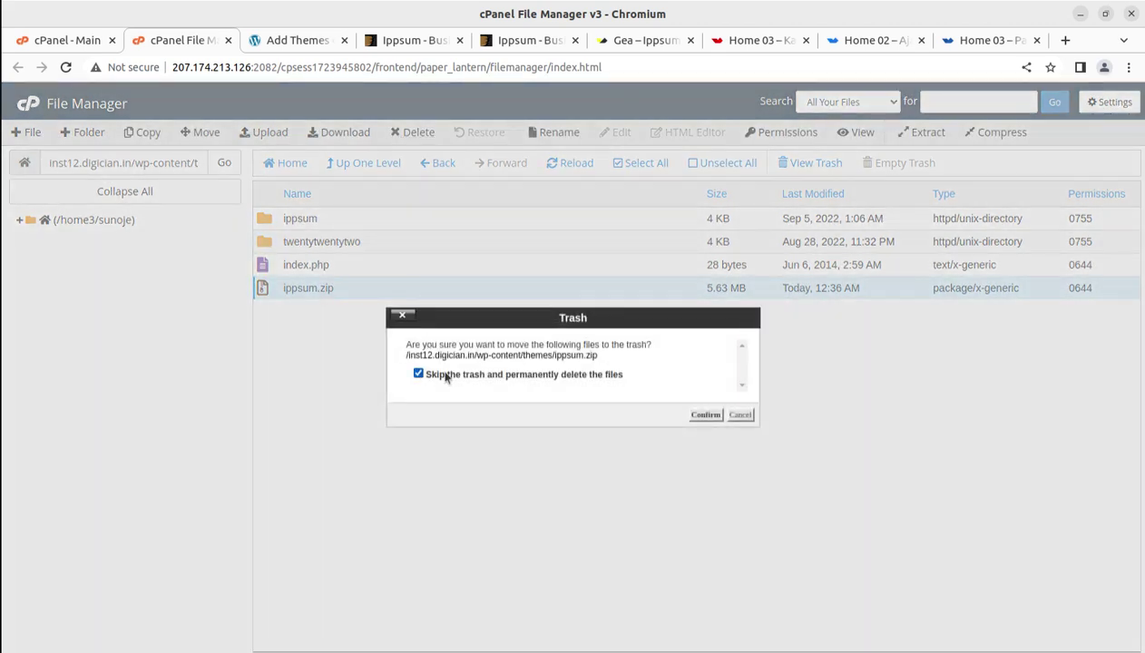
click(702, 417)
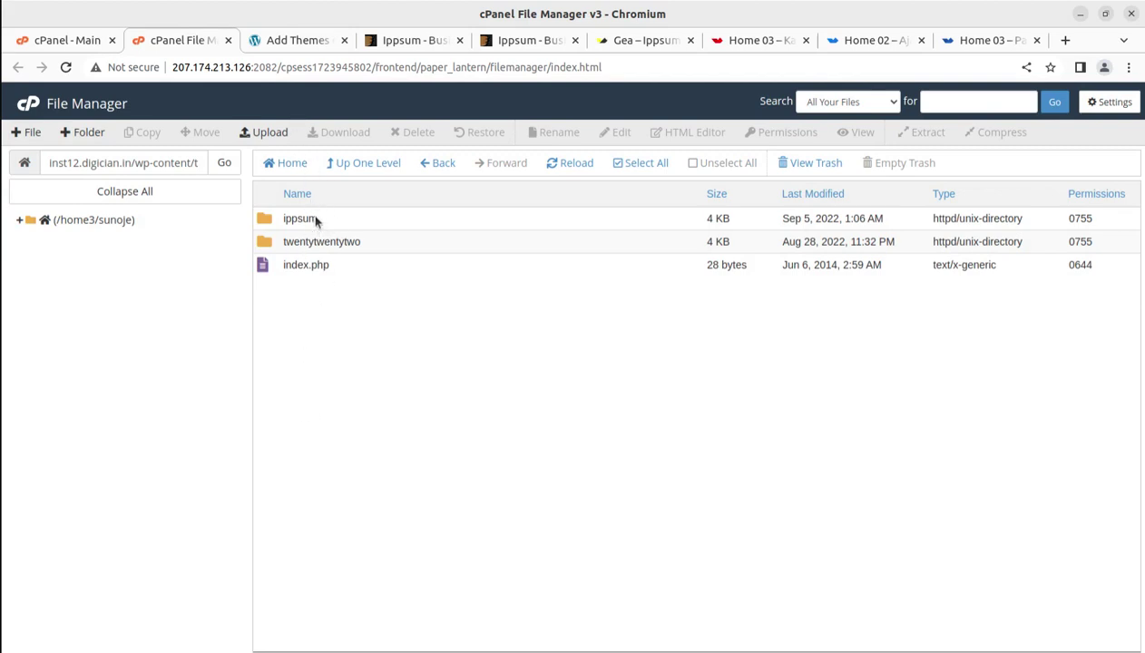
- Switch to the WordPress admin, review the Ippsum theme's details among the installed themes and activate the theme
click(294, 43)
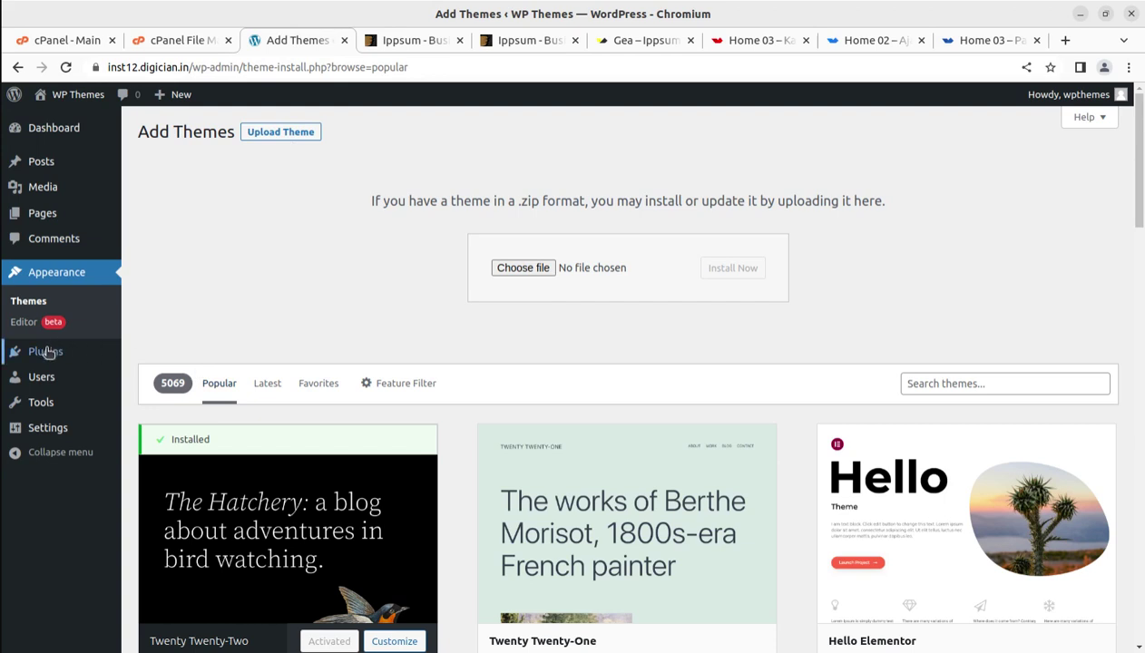
click(30, 304)
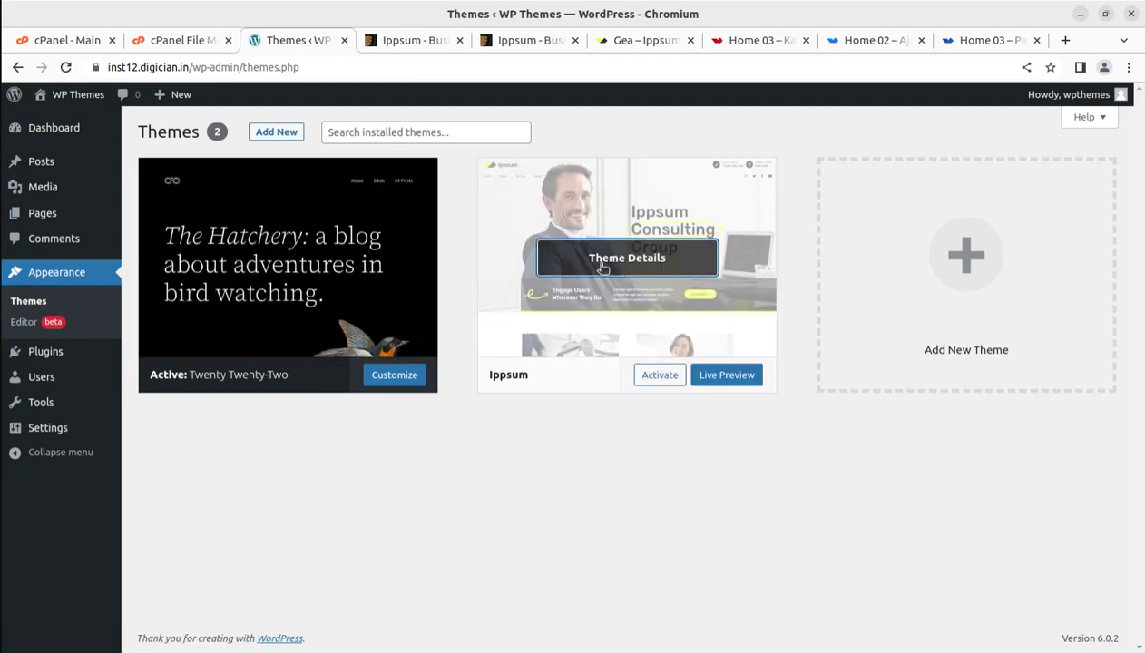
click(591, 258)
mouse_move(693, 222)
mouse_down()
mouse_move(849, 221)
mouse_move(784, 219)
mouse_move(712, 247)
mouse_move(699, 210)
mouse_up()
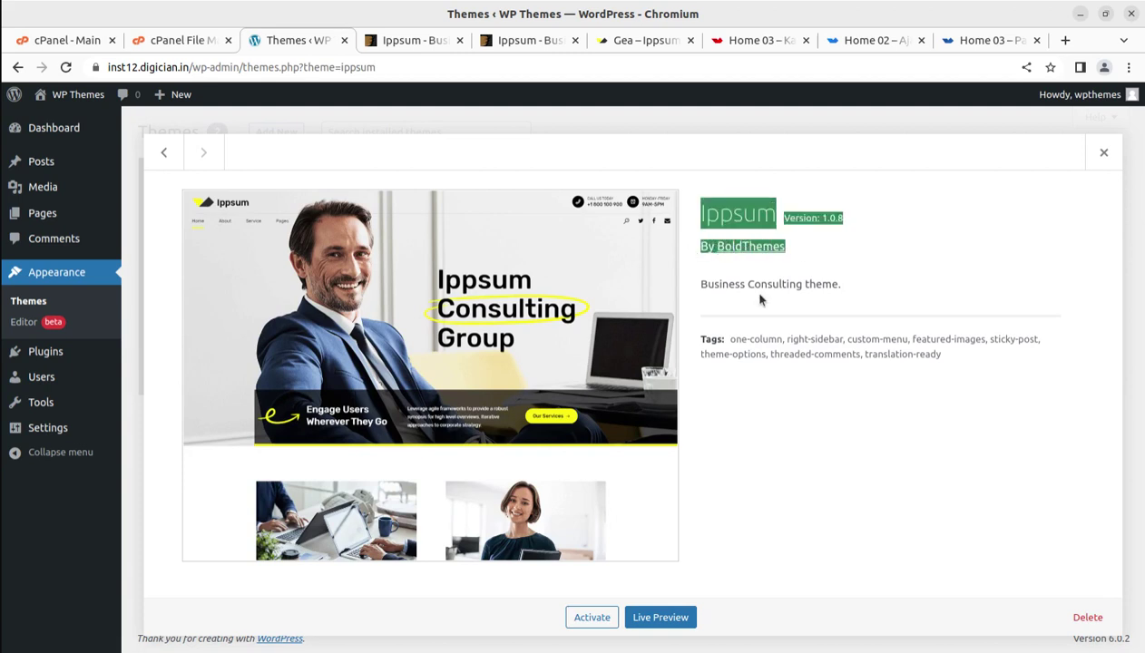
click(883, 290)
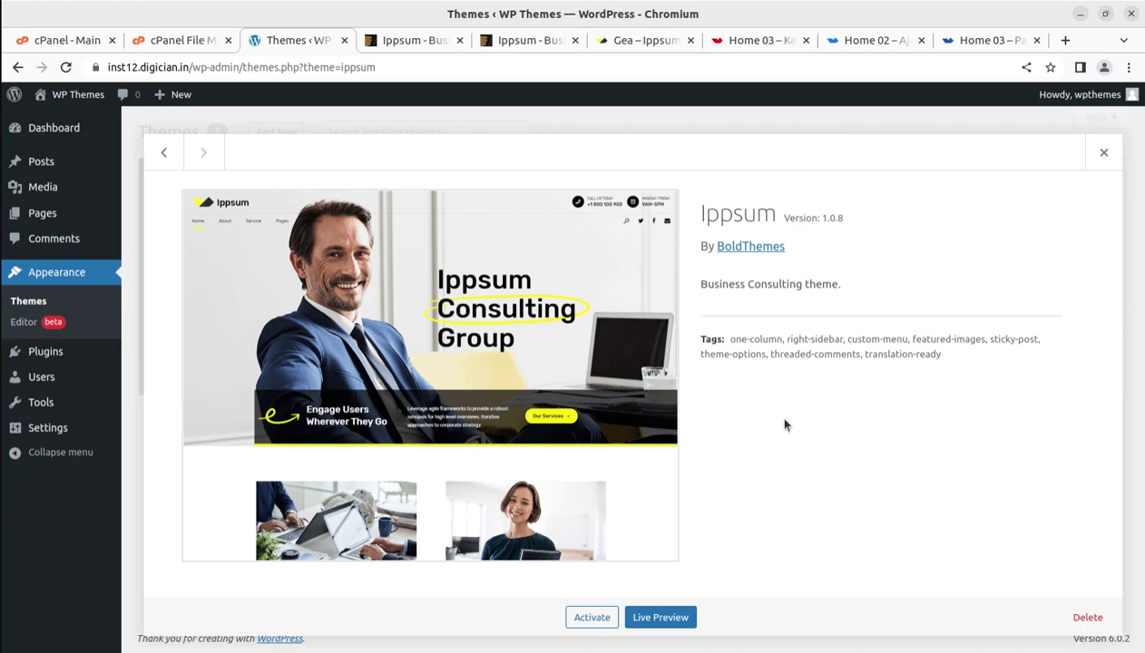
click(590, 619)
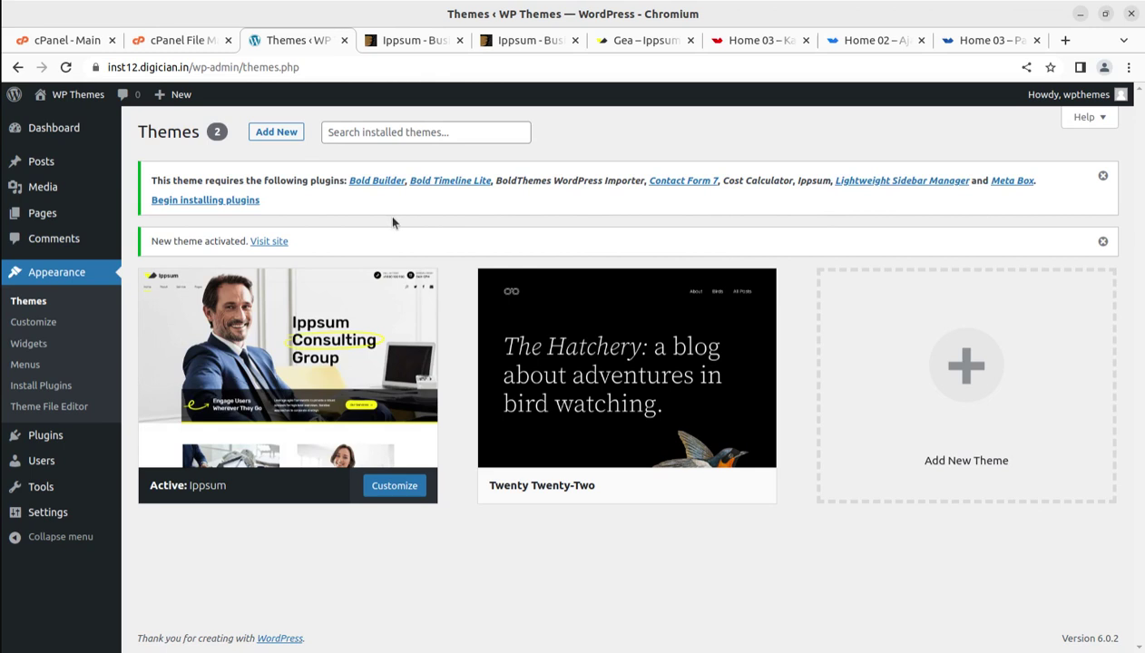
- Open the installer for the theme's required plugins and check the Ippsum page on ThemeForest before returning to it
click(217, 201)
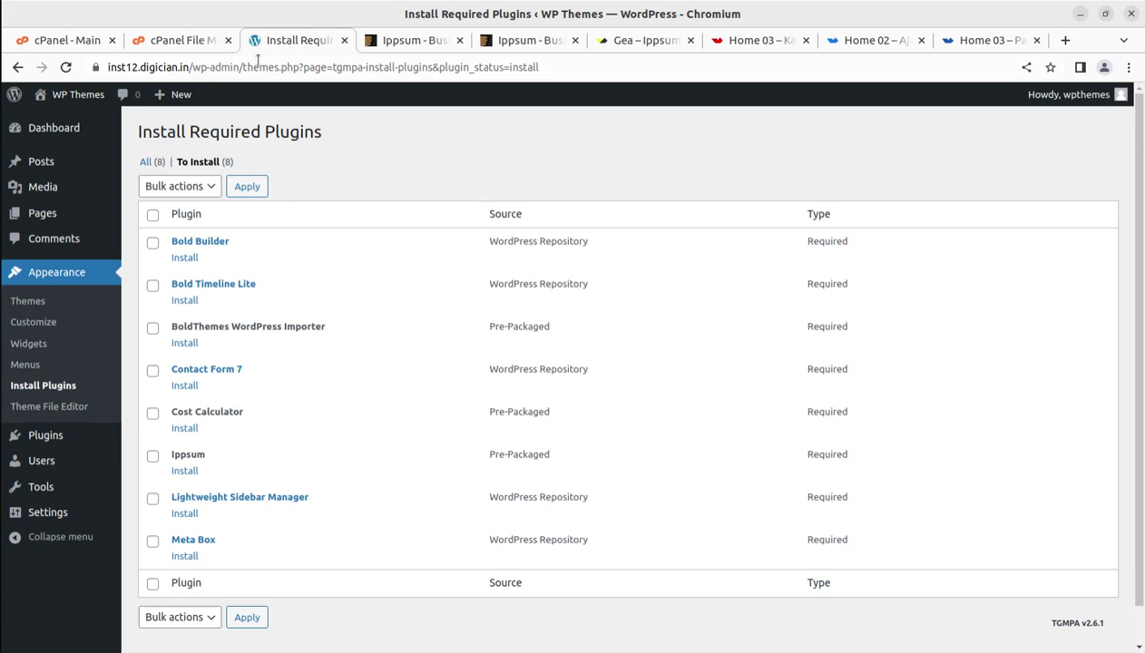
click(396, 45)
scroll(653, 338, up, 5)
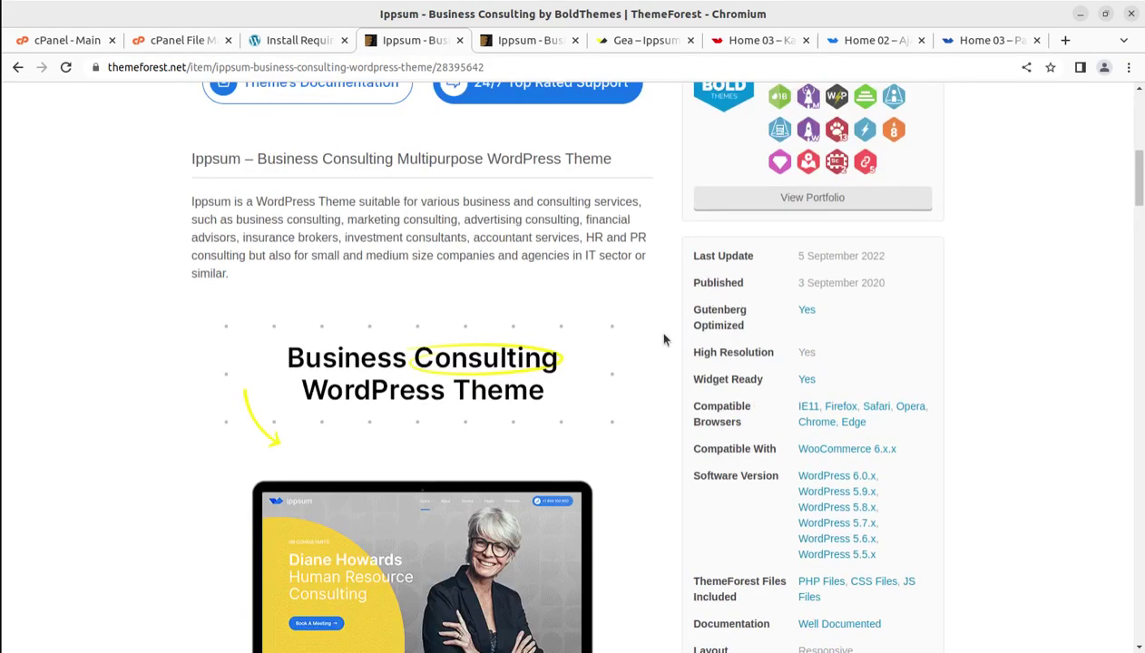
click(294, 43)
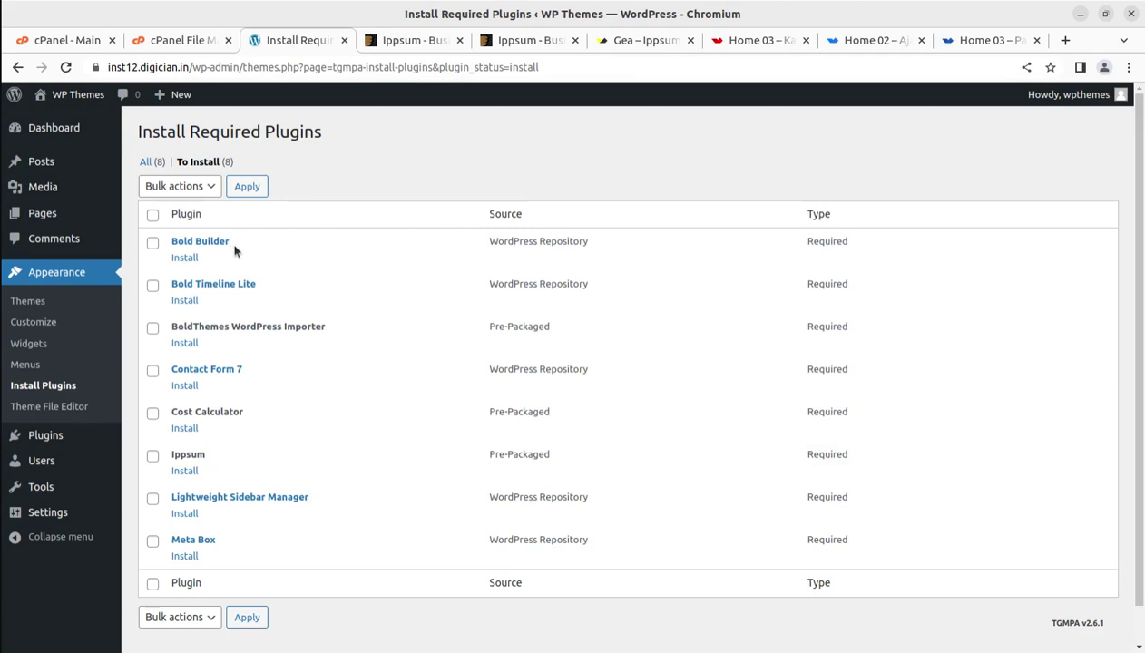
- Review the required plugins list, including Bold Builder, Bold Timeline Lite, BoldThemes WordPress Importer, Contact Form 7, Cost Calculator and Ippsum
drag(238, 251, 165, 246)
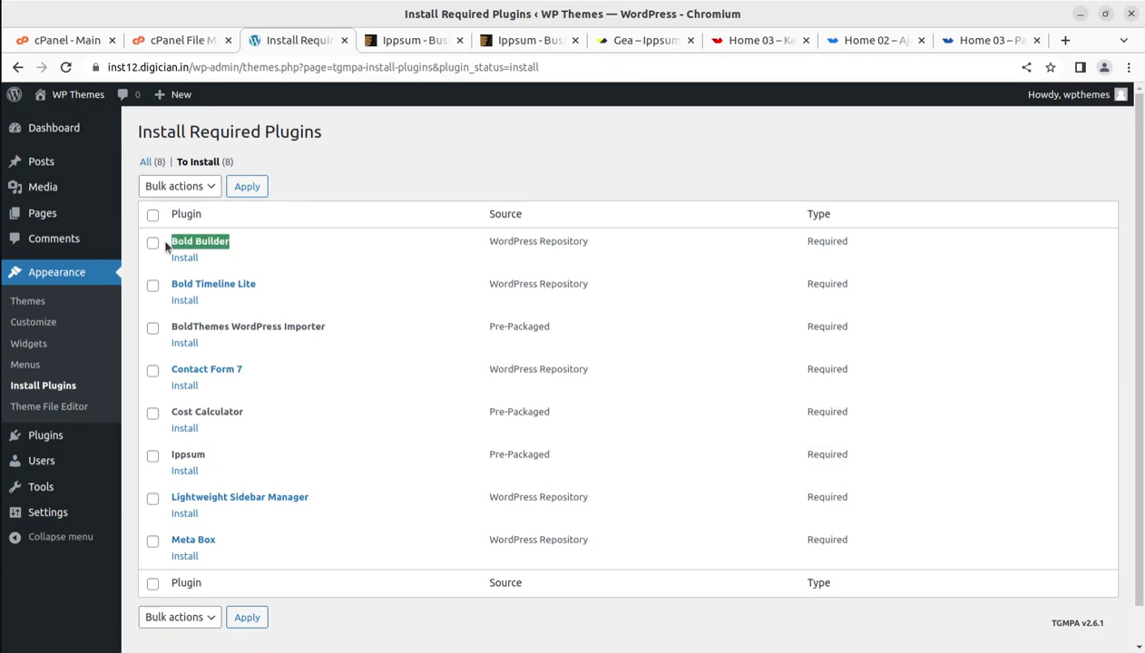
click(249, 246)
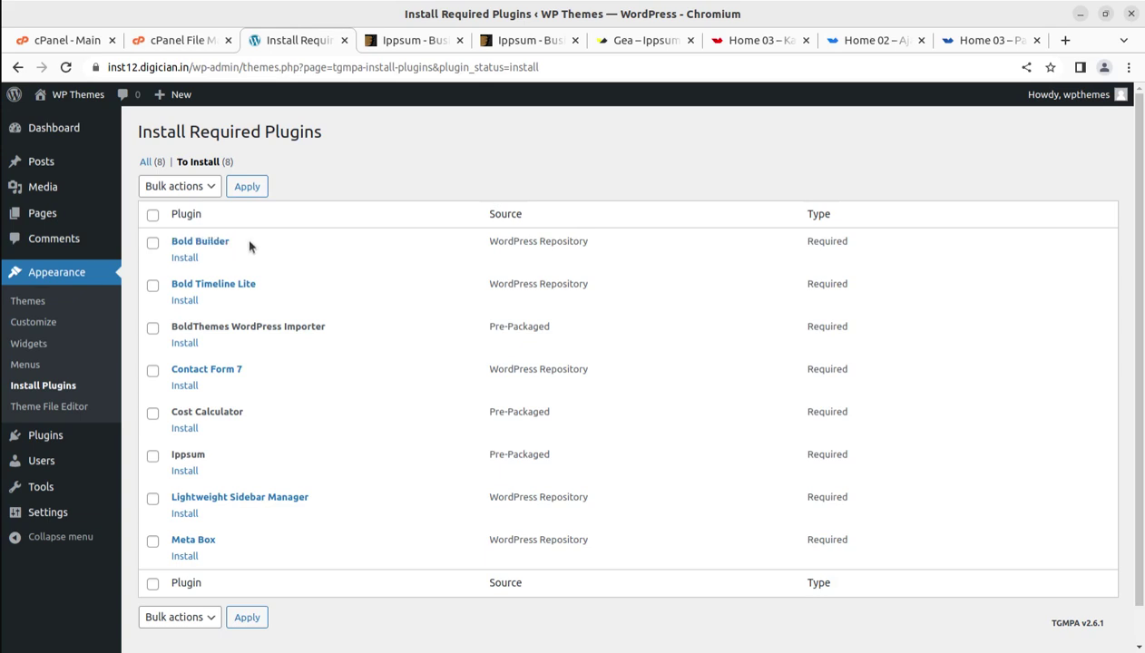
drag(228, 245, 162, 243)
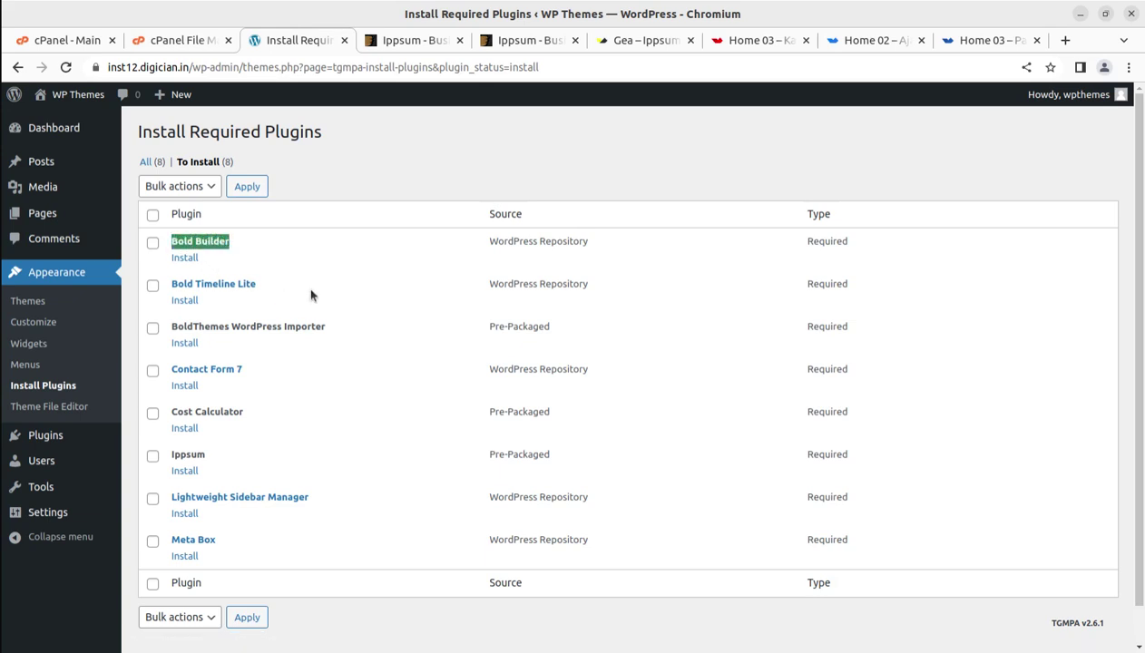
click(260, 288)
drag(260, 288, 169, 282)
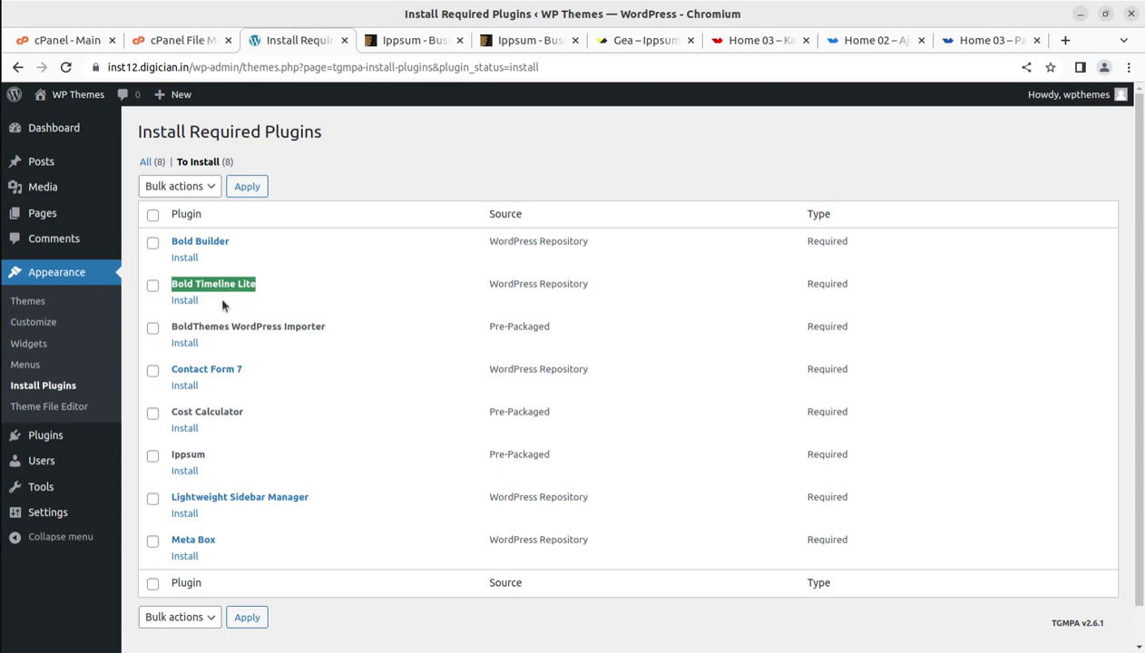
drag(332, 326, 165, 328)
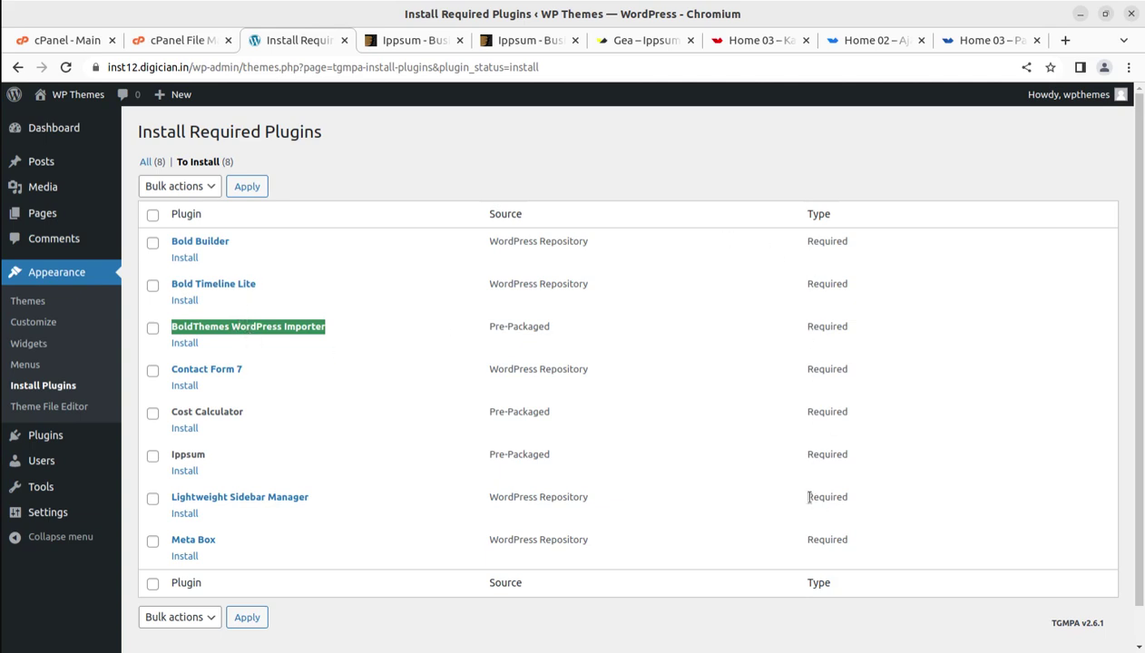
drag(255, 374, 168, 369)
scroll(287, 357, down, 1)
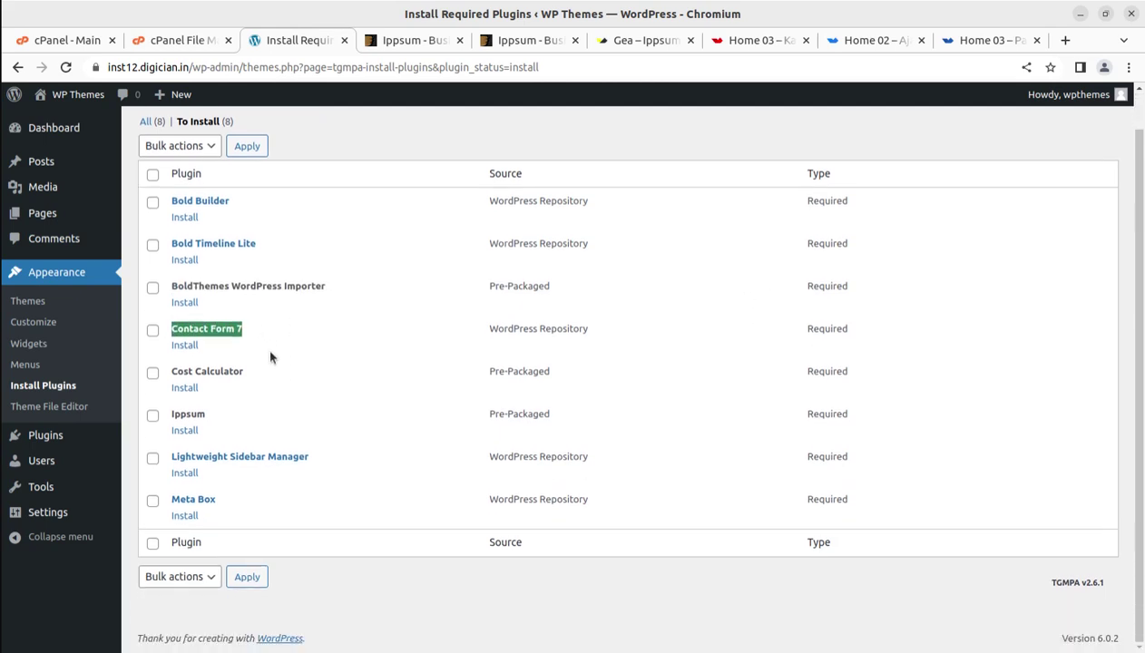
drag(253, 379, 178, 370)
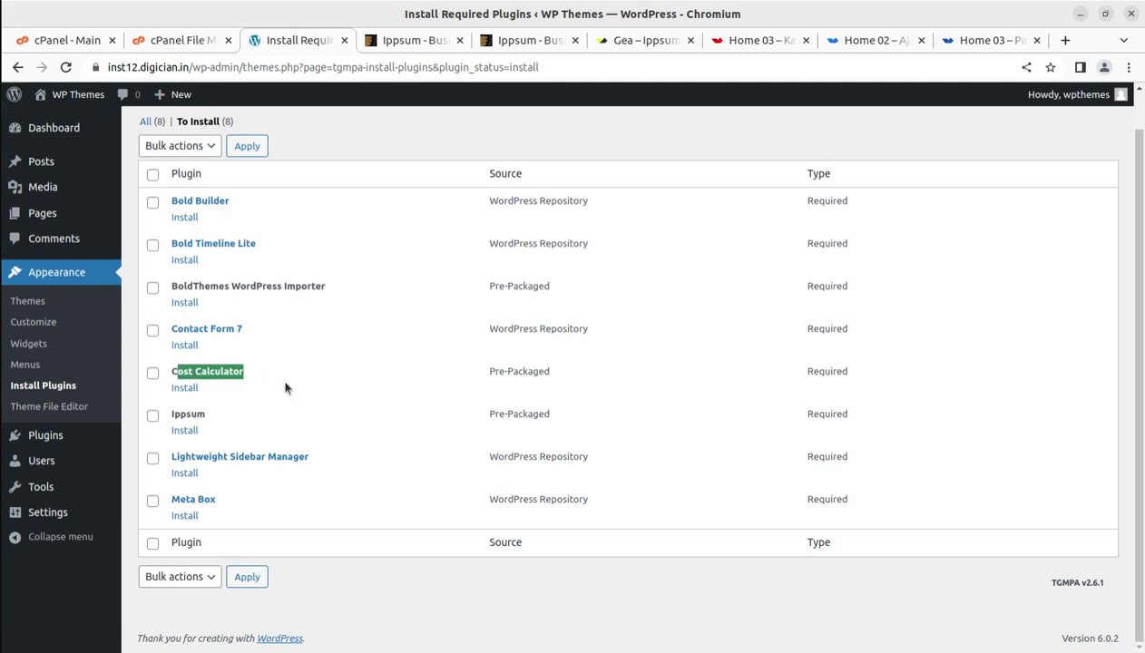
drag(228, 419, 174, 413)
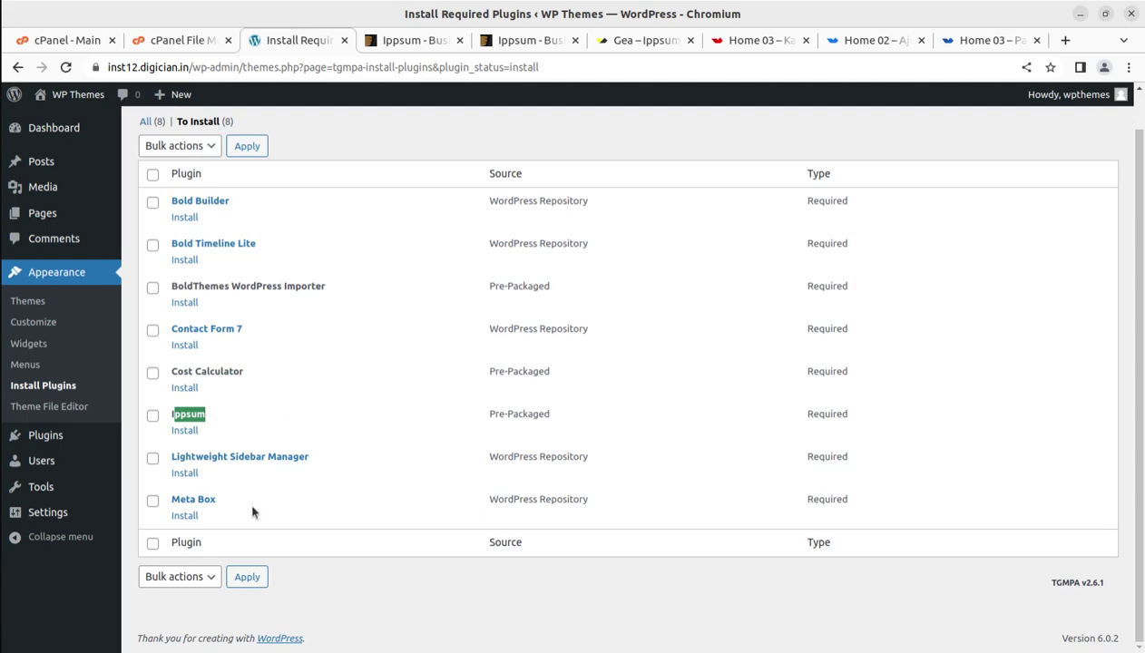
scroll(314, 481, up, 1)
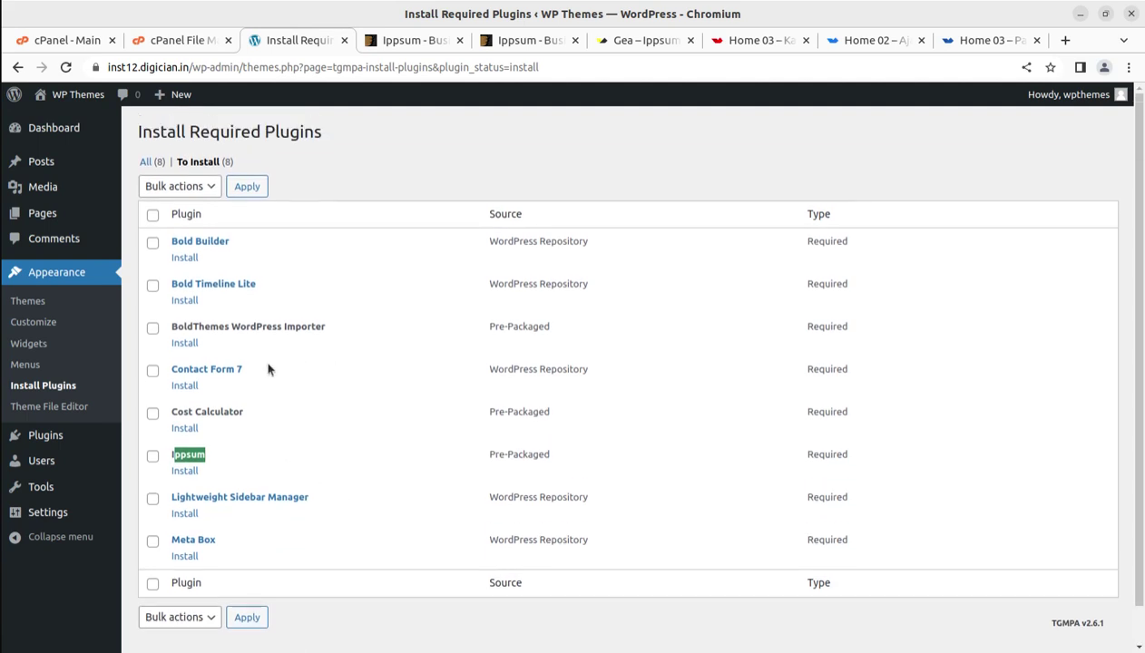
- Select all the required plugins and apply the bulk Install action to them
click(152, 215)
click(186, 186)
click(172, 214)
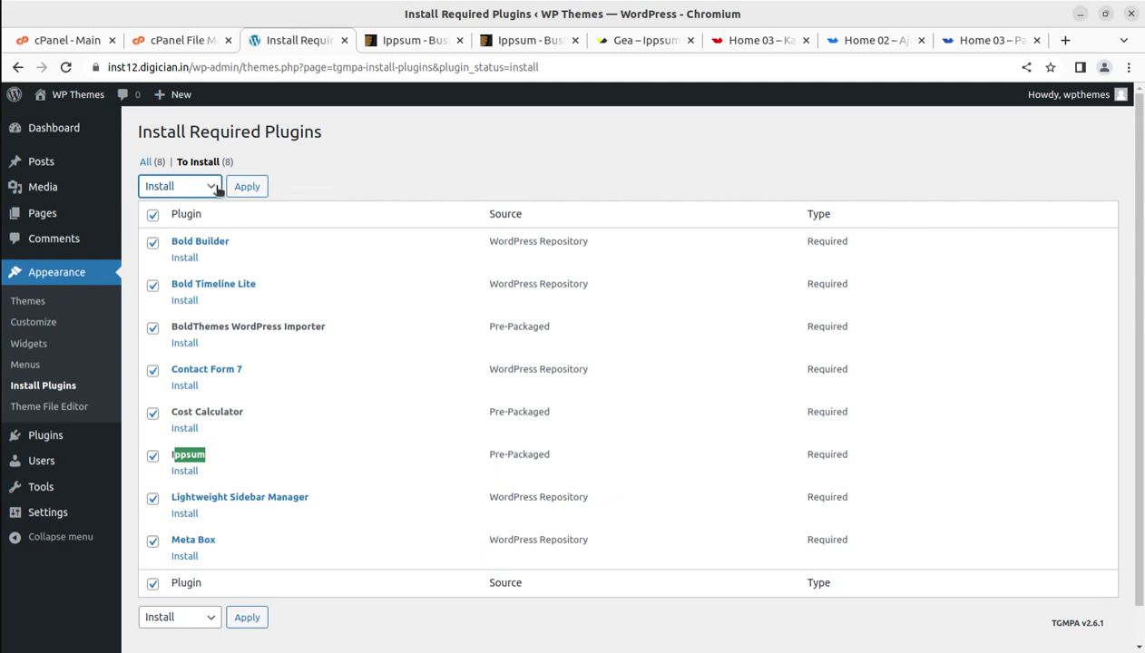
click(260, 187)
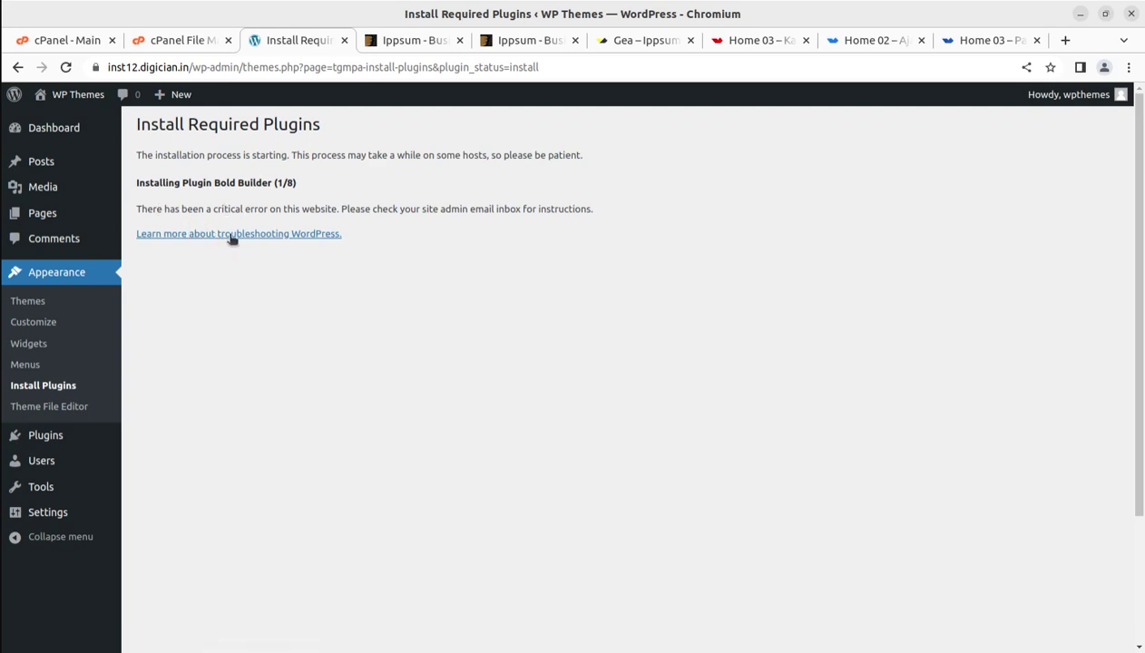
- Activate the installed Bold Builder plugin, and install and activate Bold Timeline Lite through the required plugins installer
click(39, 438)
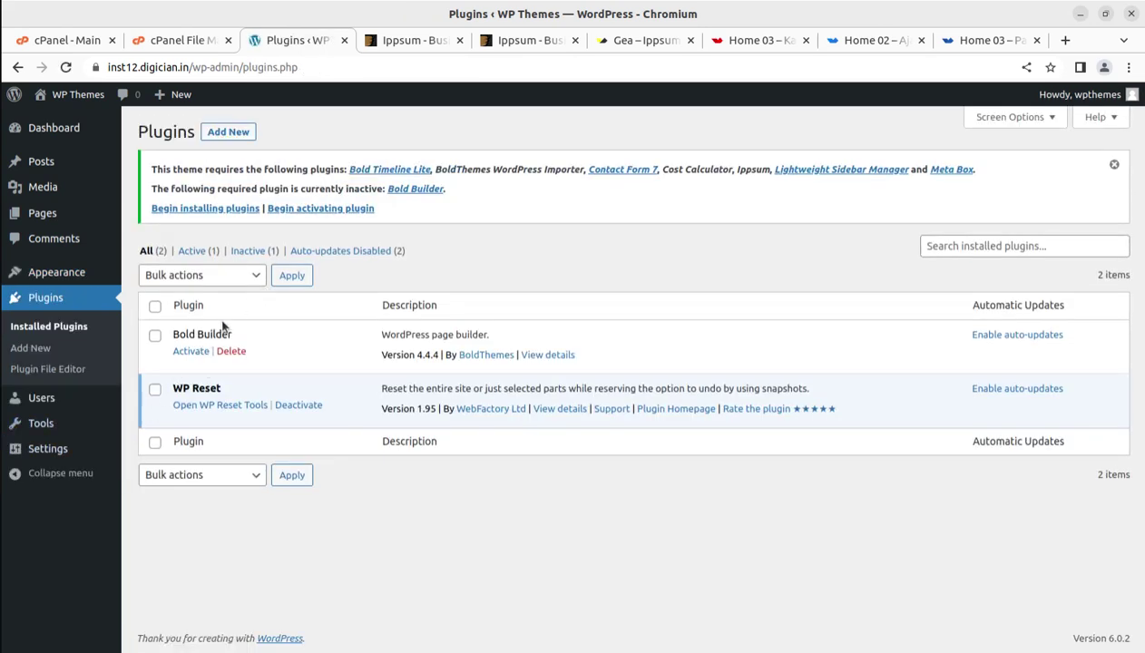
click(190, 351)
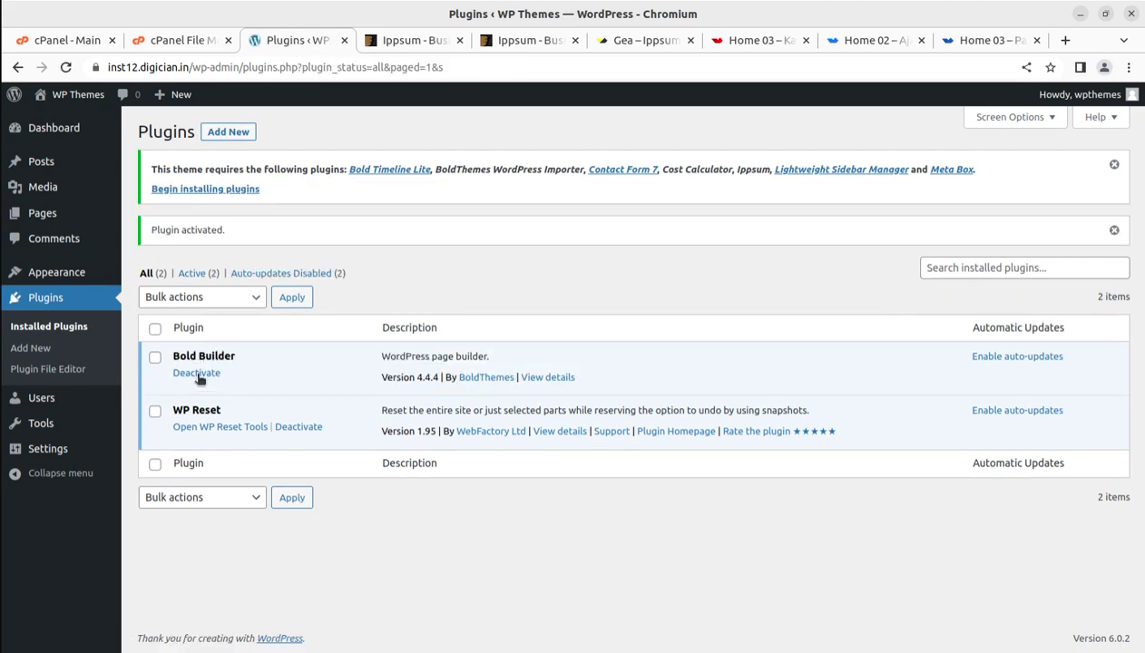
click(195, 189)
click(185, 259)
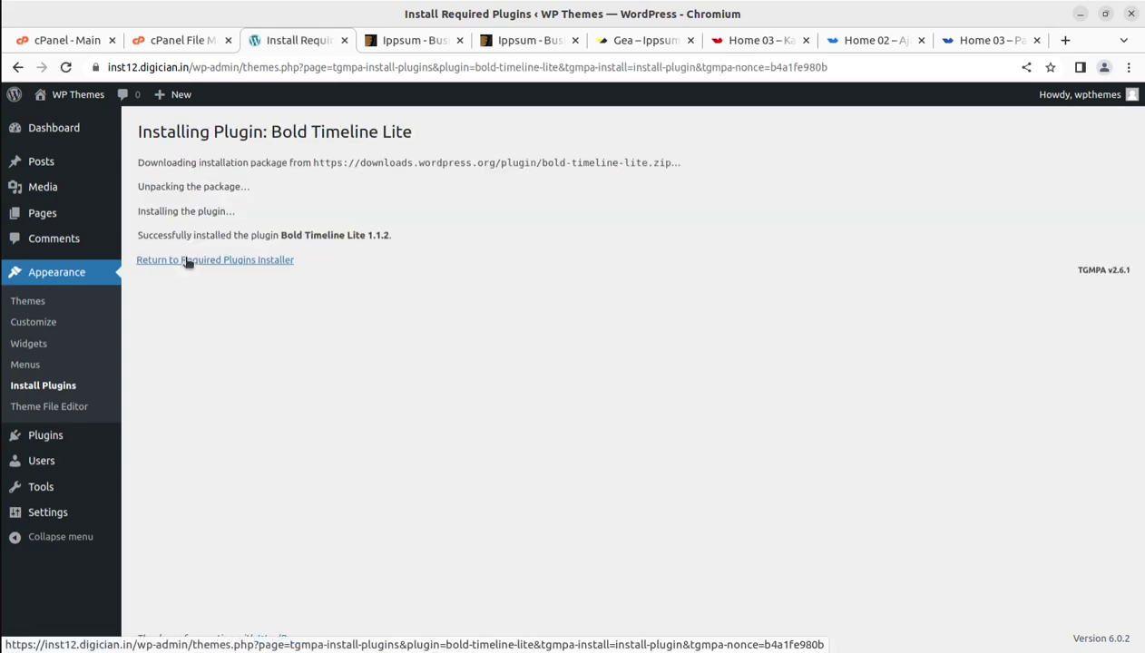
click(188, 260)
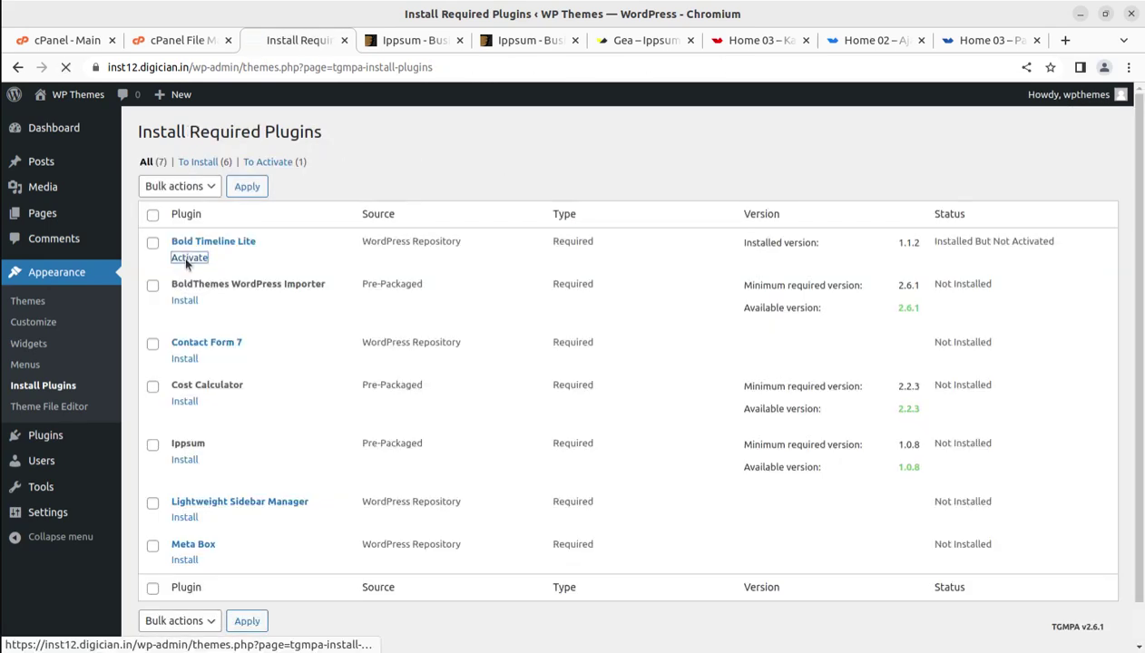
click(185, 258)
- Install and activate the BoldThemes WordPress Importer and Contact Form 7 plugins through the required plugins installer
click(187, 302)
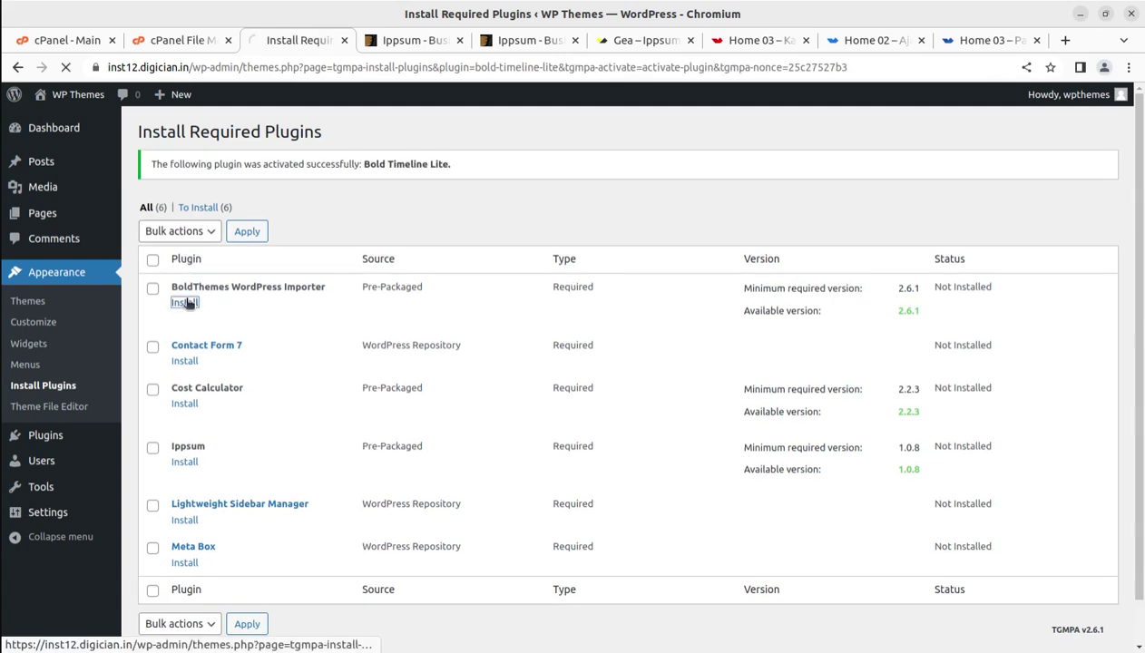
click(188, 236)
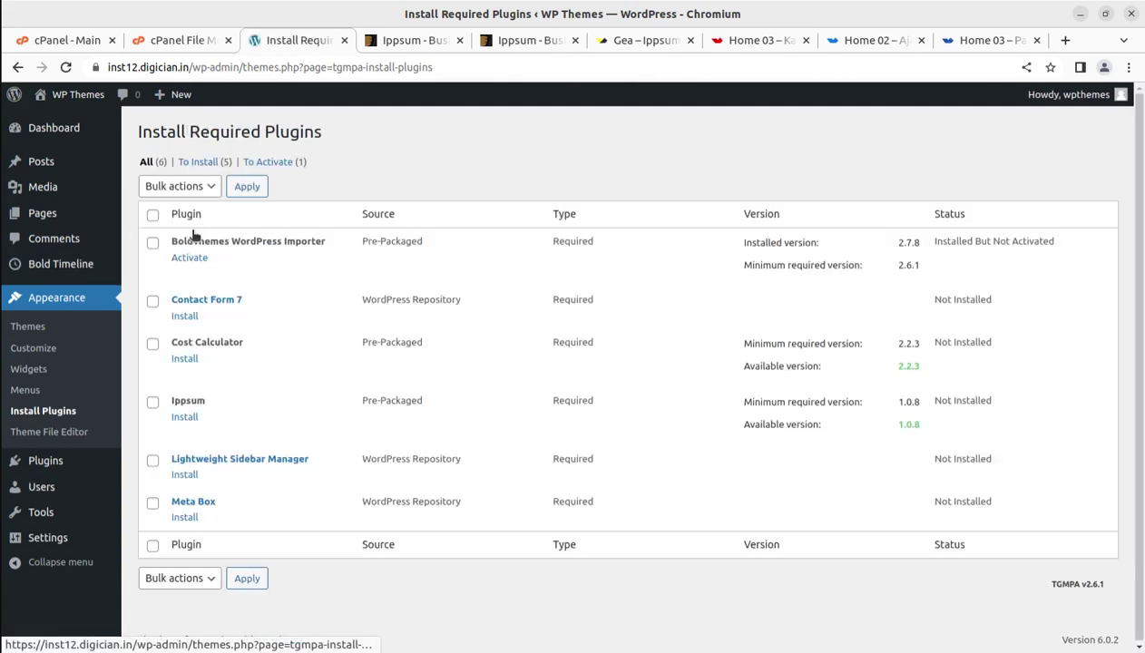
click(188, 258)
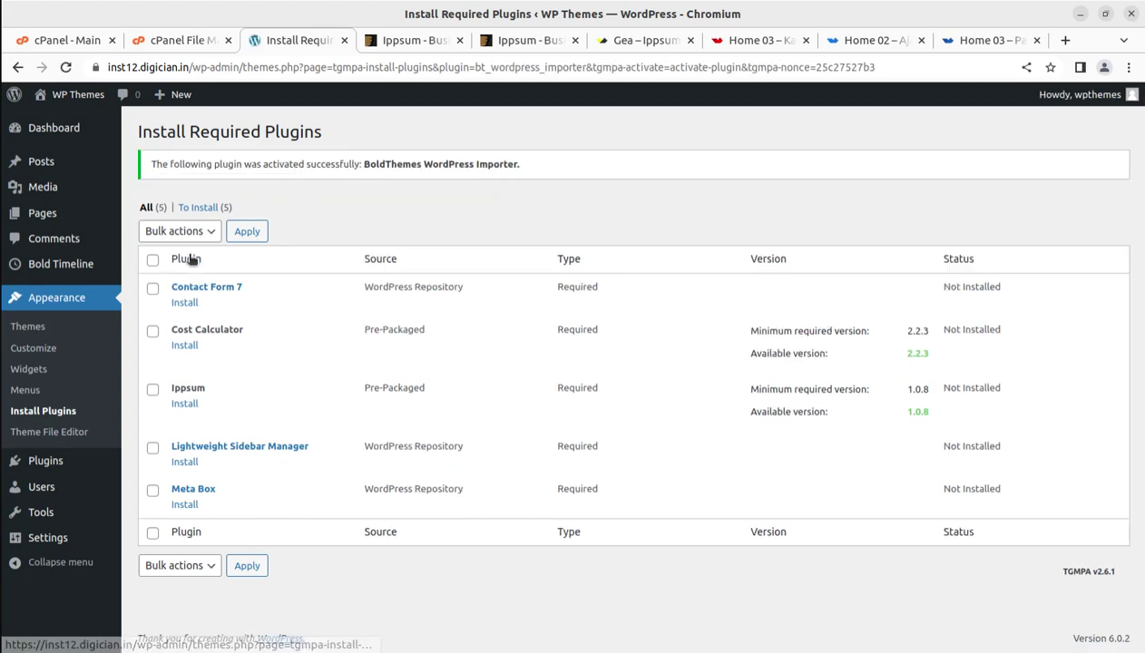
click(184, 302)
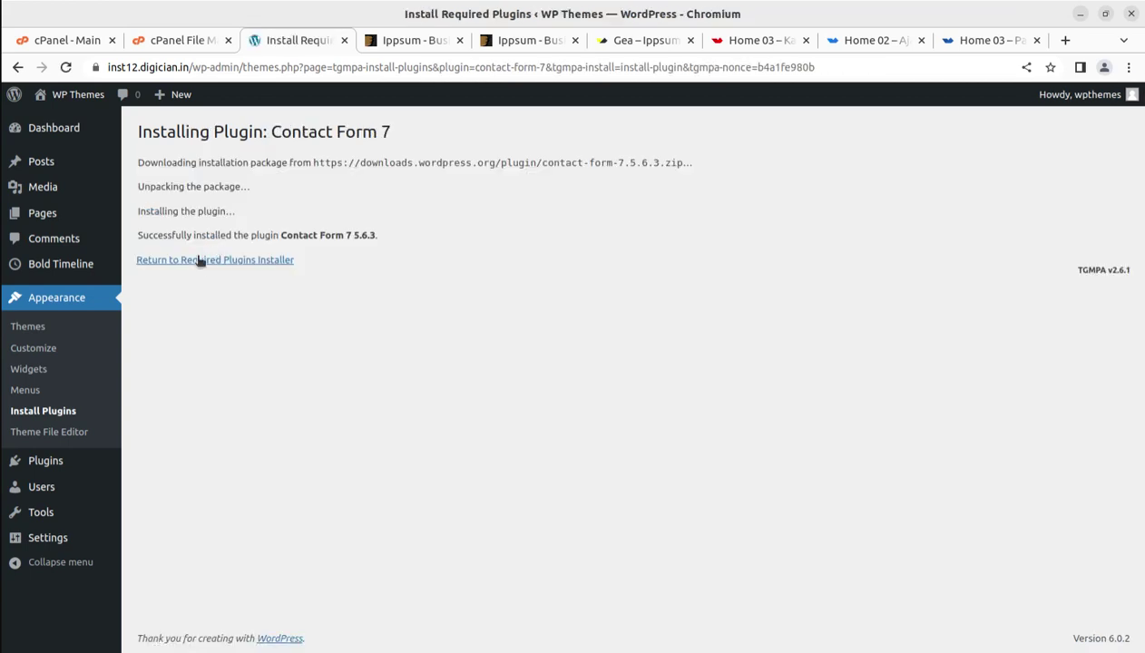
click(198, 260)
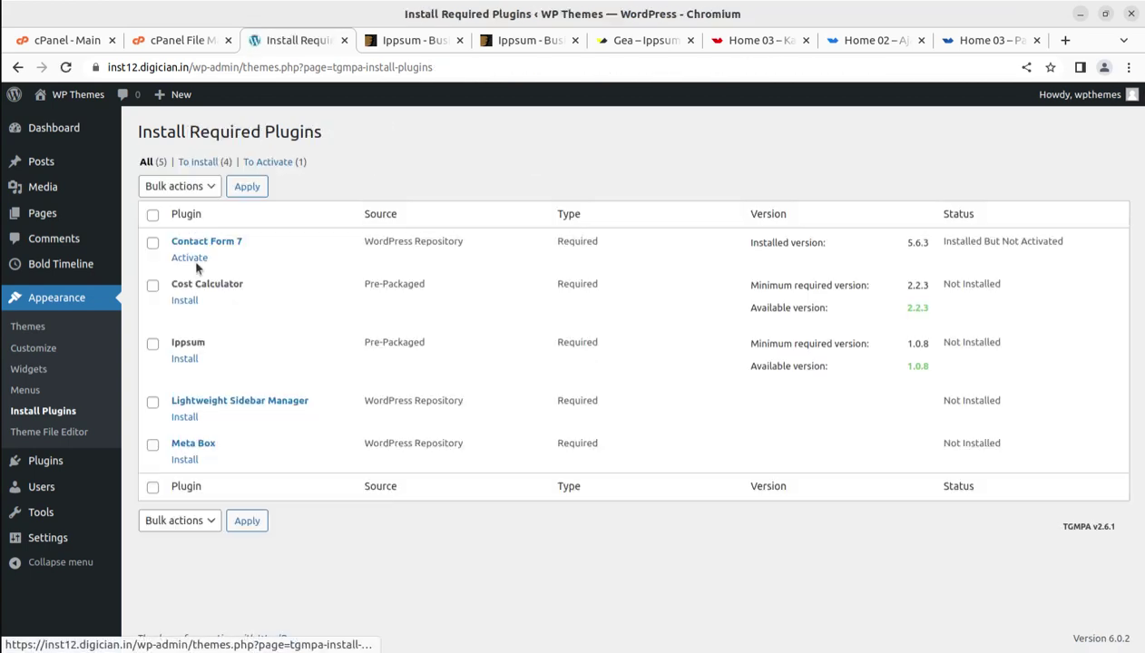
click(190, 259)
- Install and activate the Cost Calculator and Ippsum plugins from the required plugins list
click(182, 305)
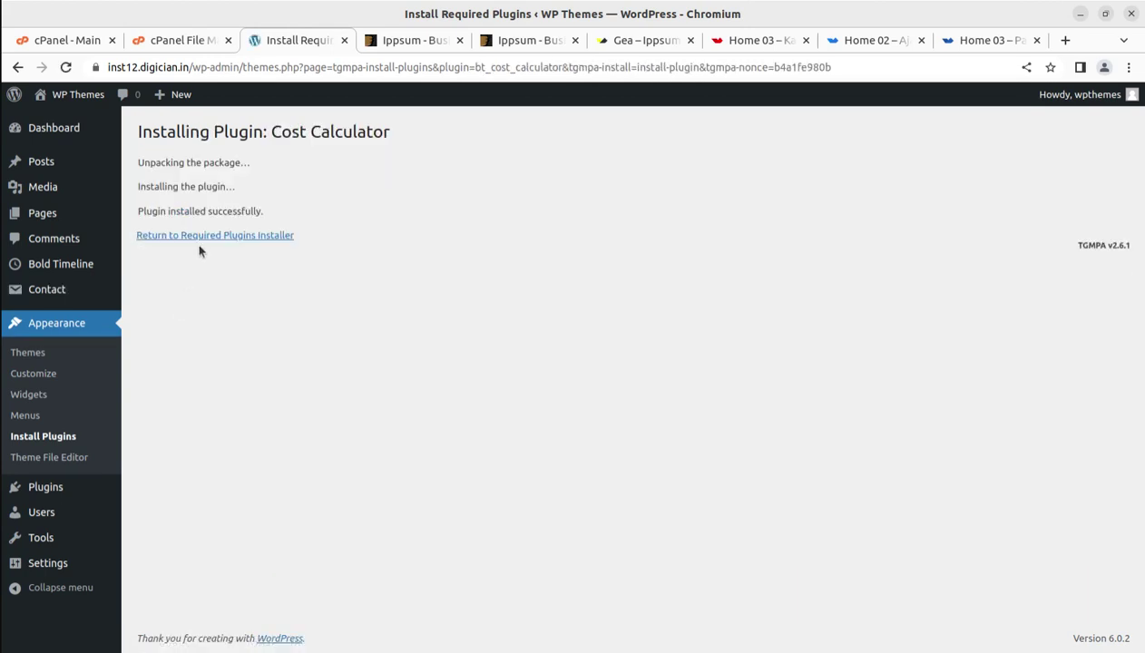
click(202, 234)
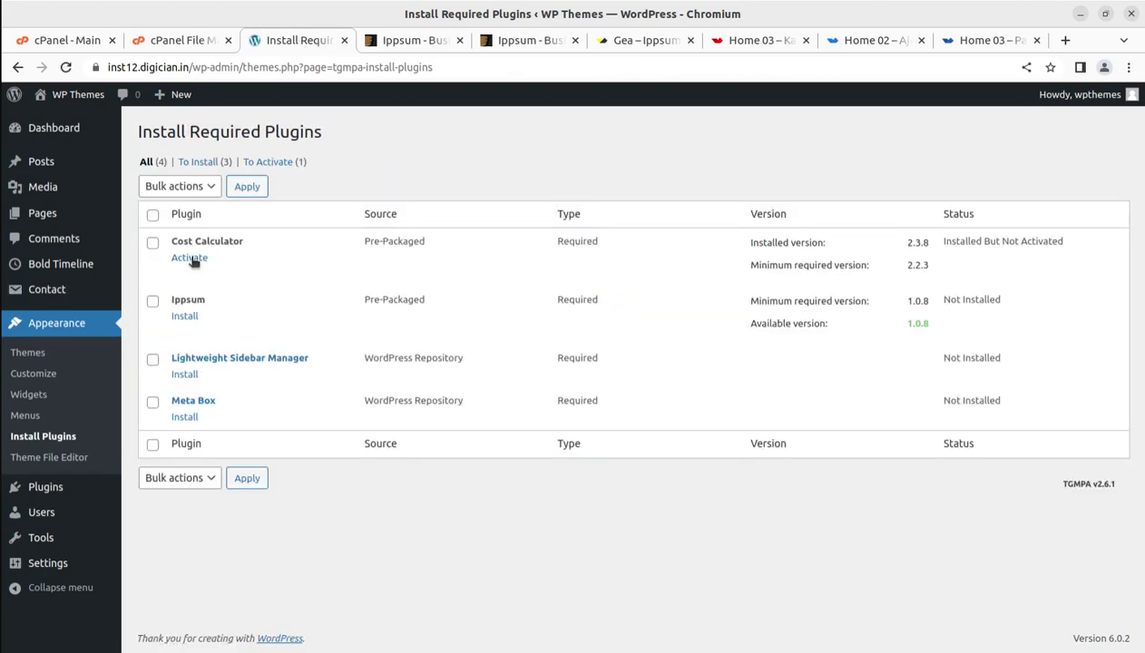
click(191, 258)
click(186, 304)
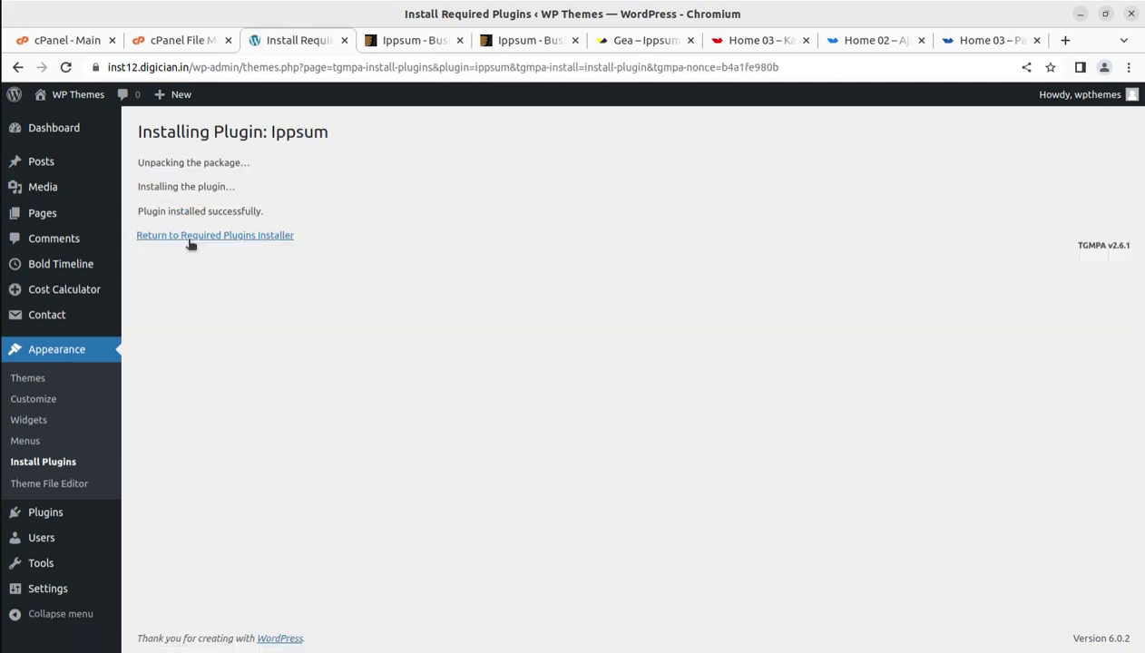
click(188, 242)
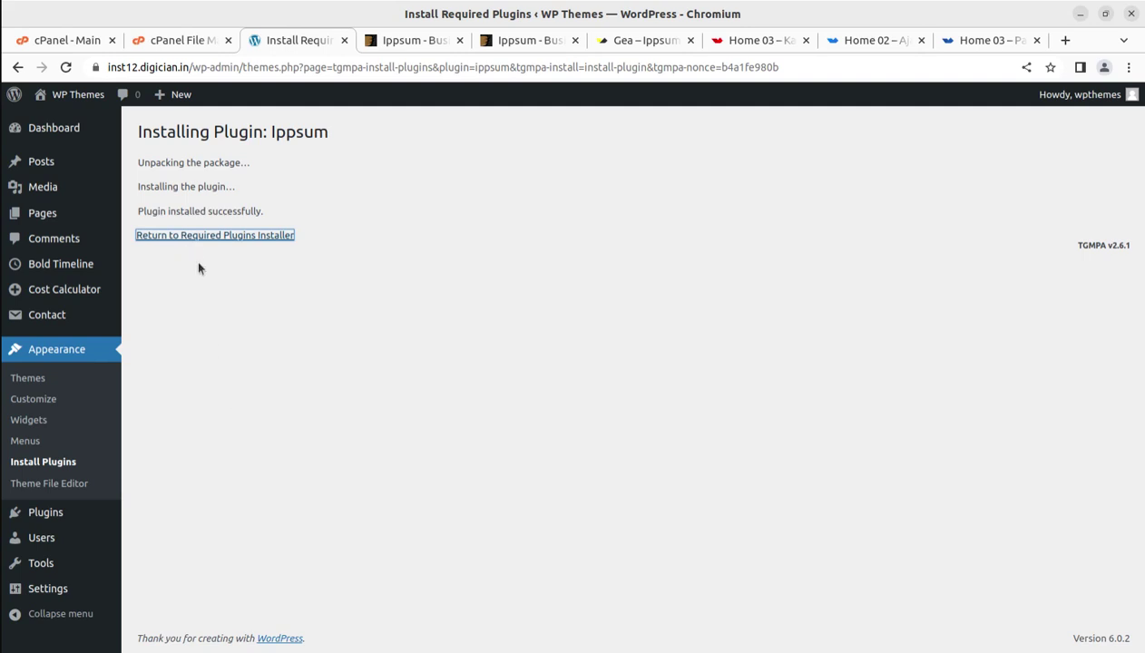
click(196, 238)
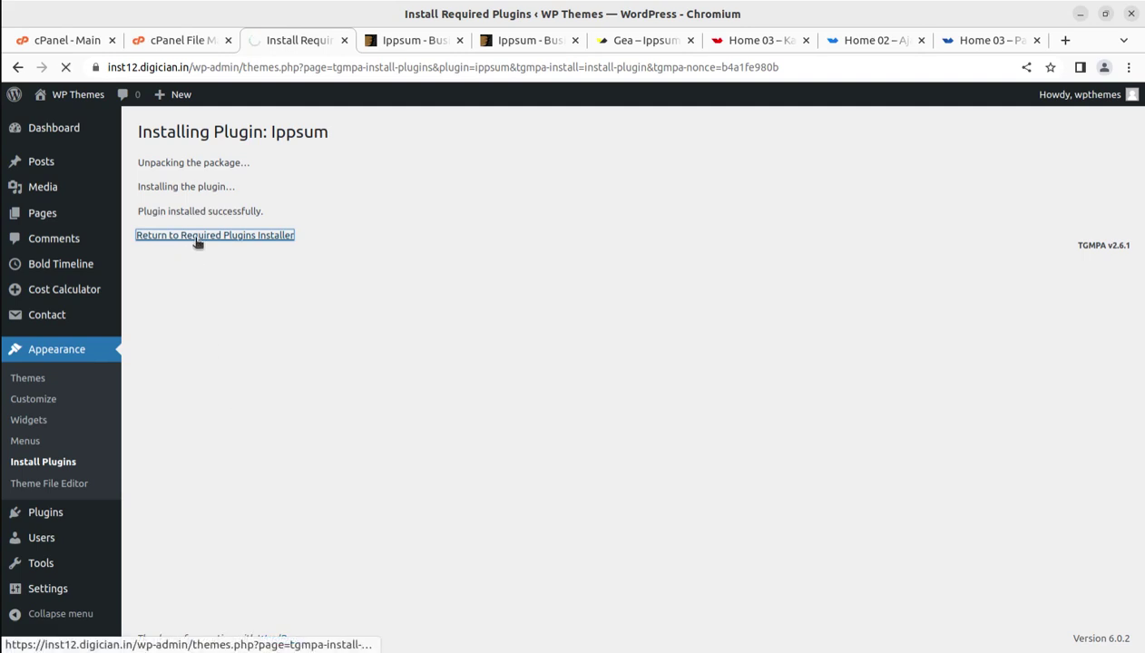
click(187, 259)
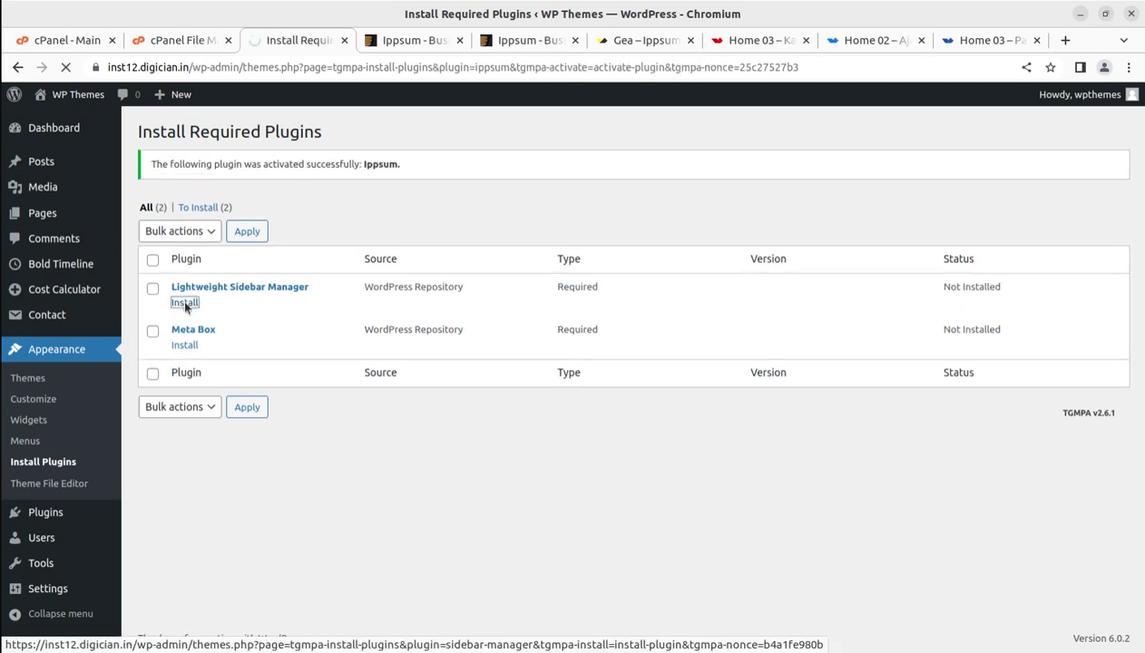
- Install and activate the last two required plugins, Lightweight Sidebar Manager and Meta Box
click(190, 261)
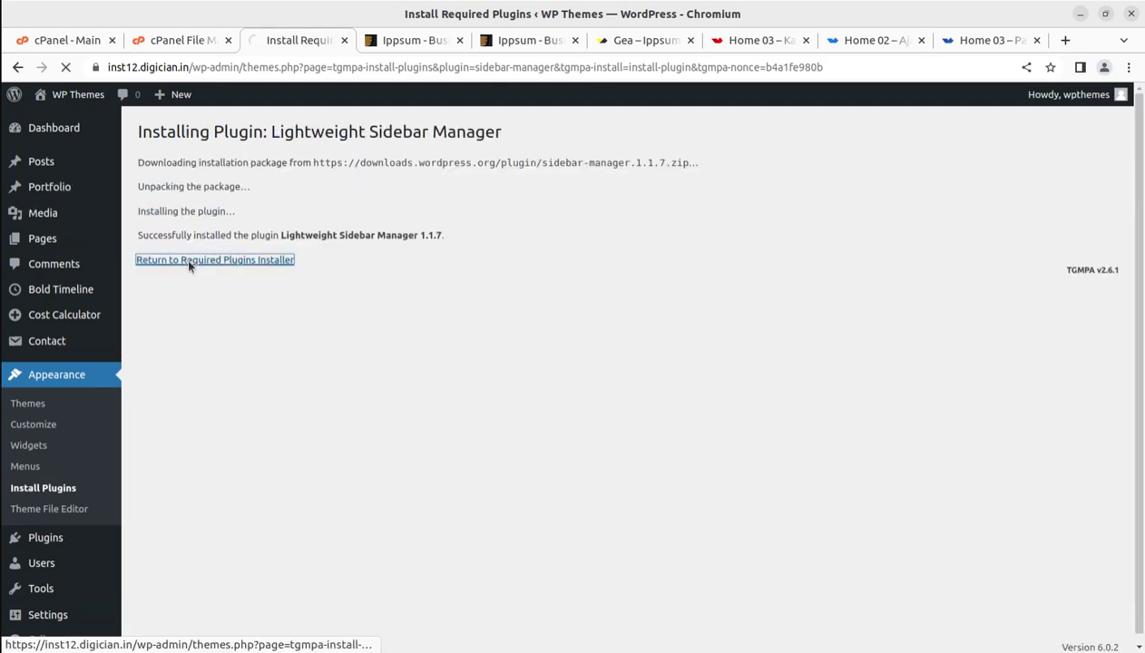
click(190, 261)
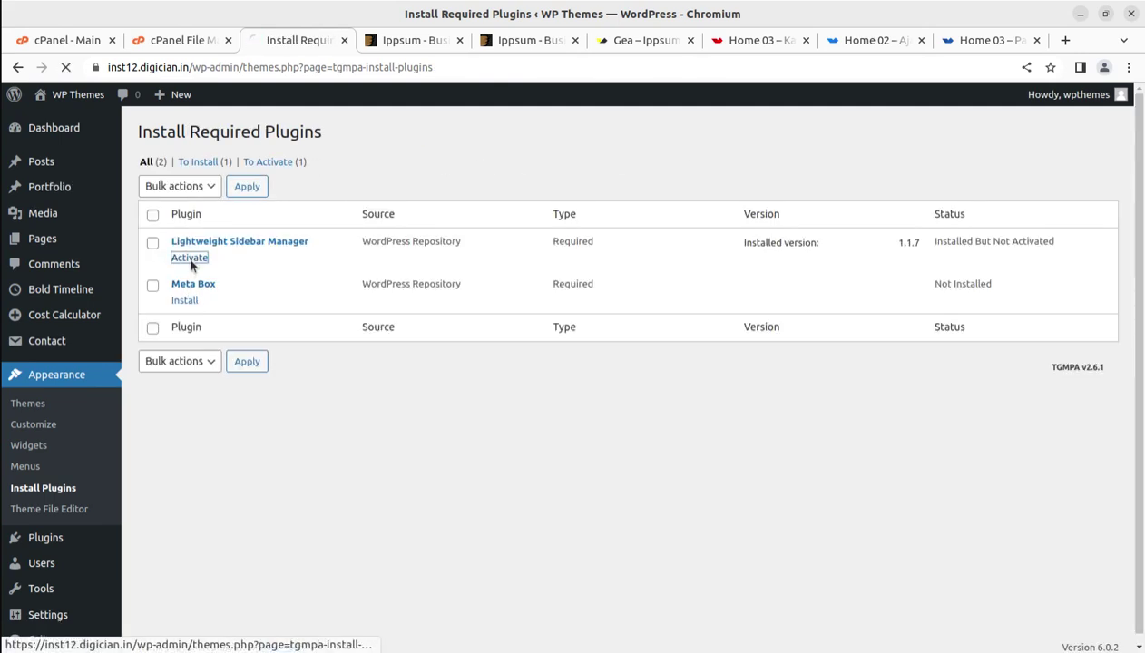
click(187, 305)
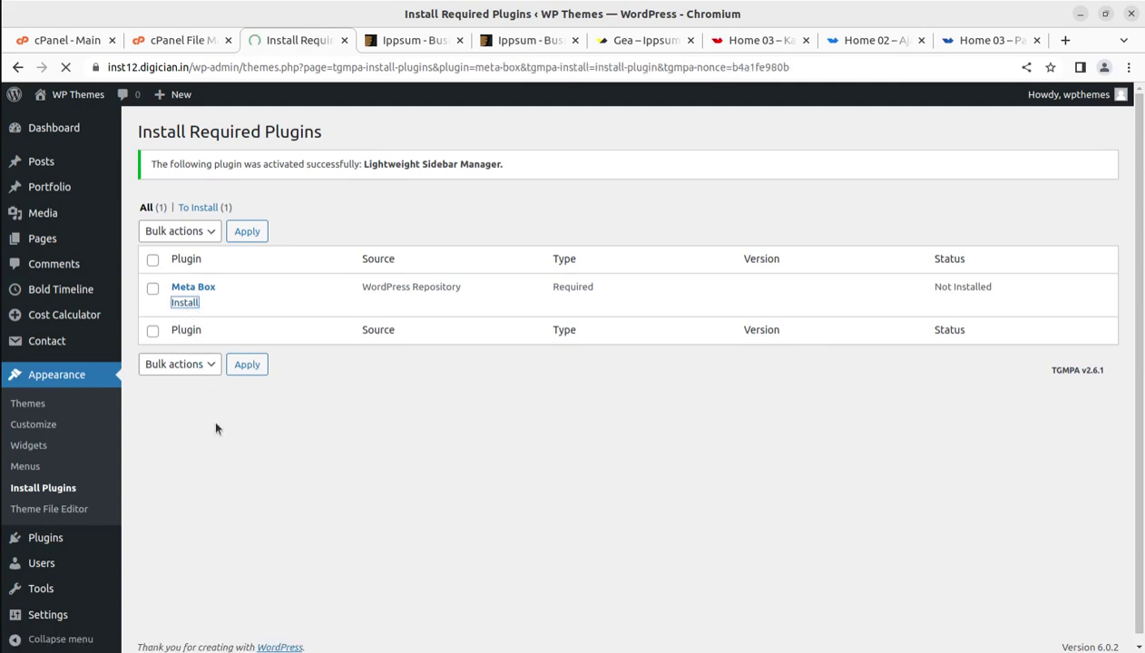
click(197, 262)
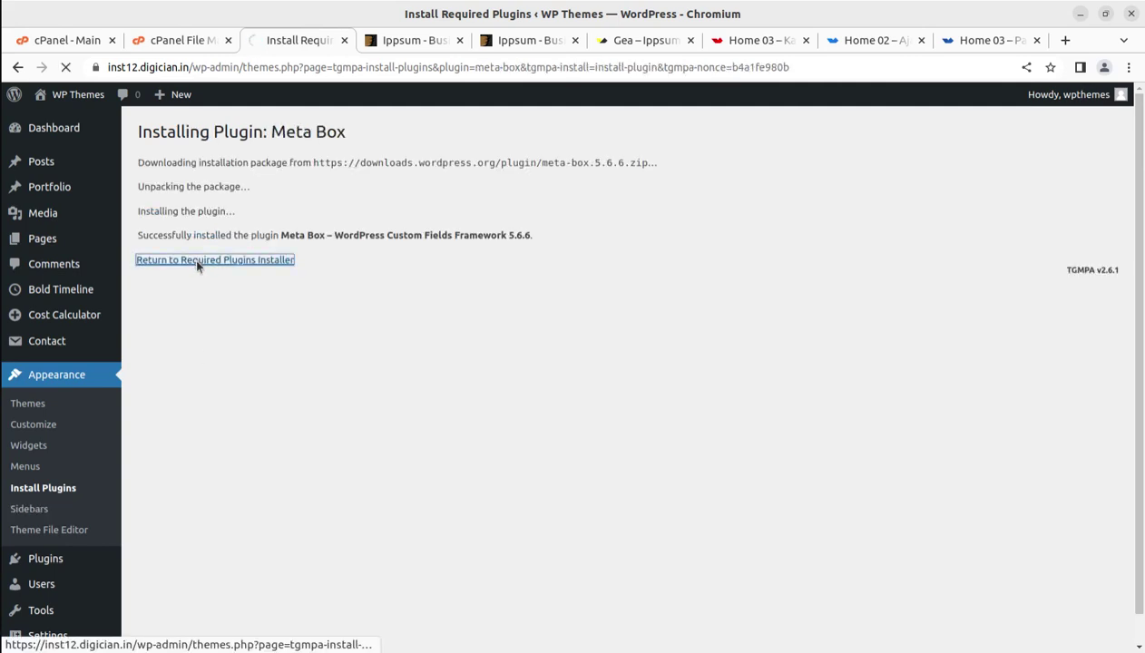
click(196, 259)
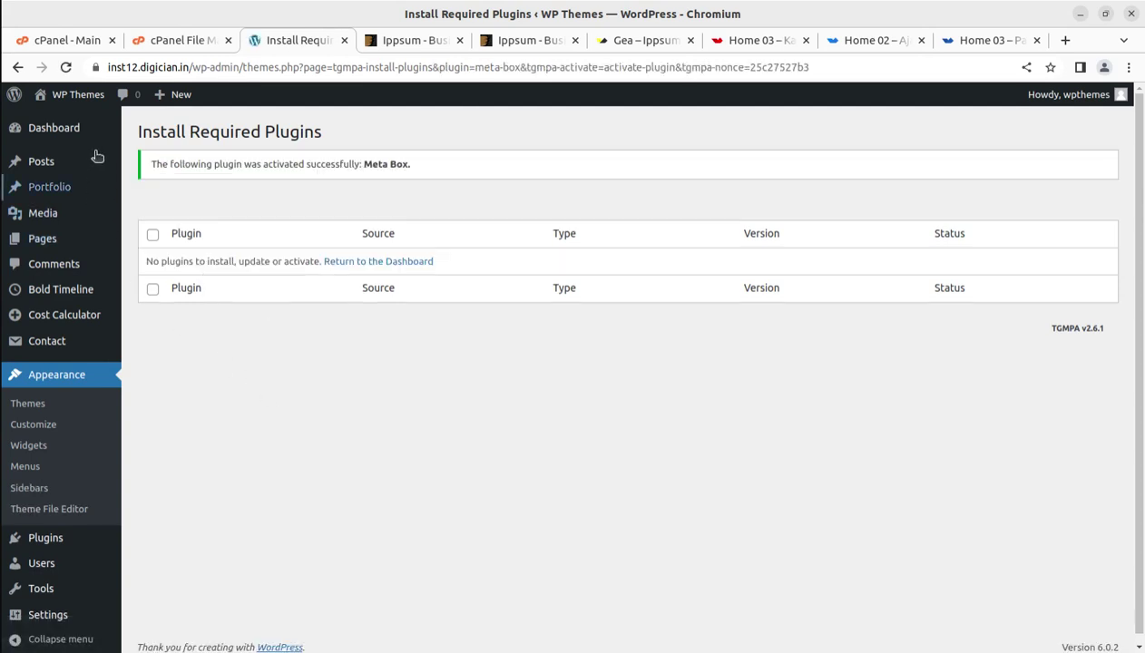
- View the site's front page in a new tab and compare it with the Kai Home 03 demo and the ThemeForest preview
mouse_move(76, 96)
middle_click(62, 126)
click(364, 42)
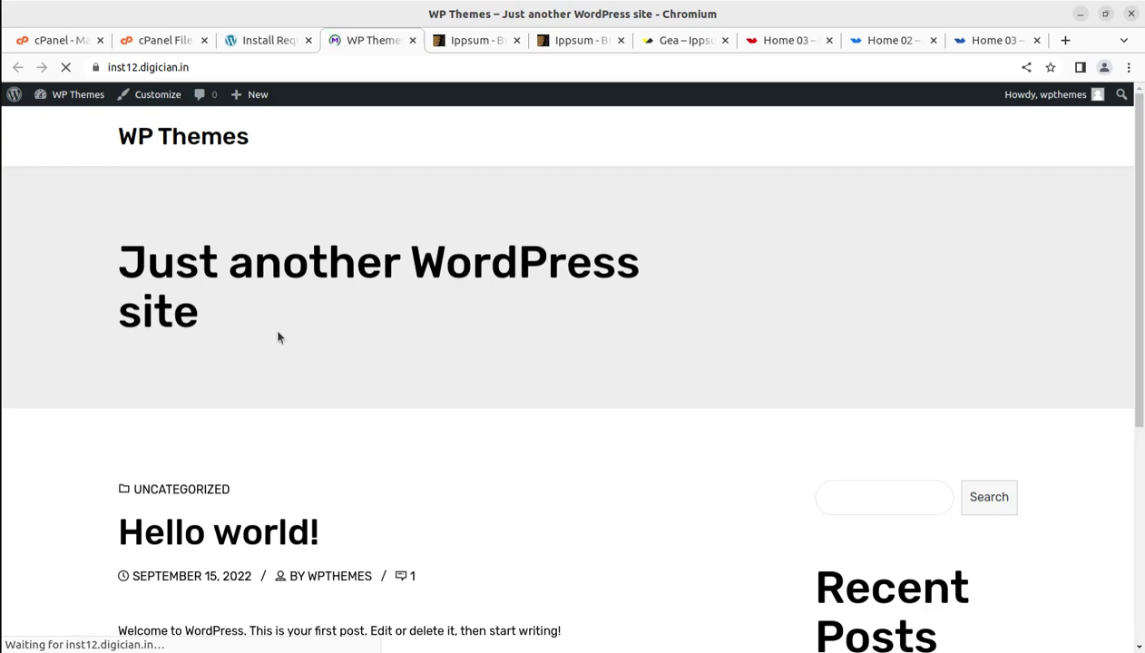
click(767, 41)
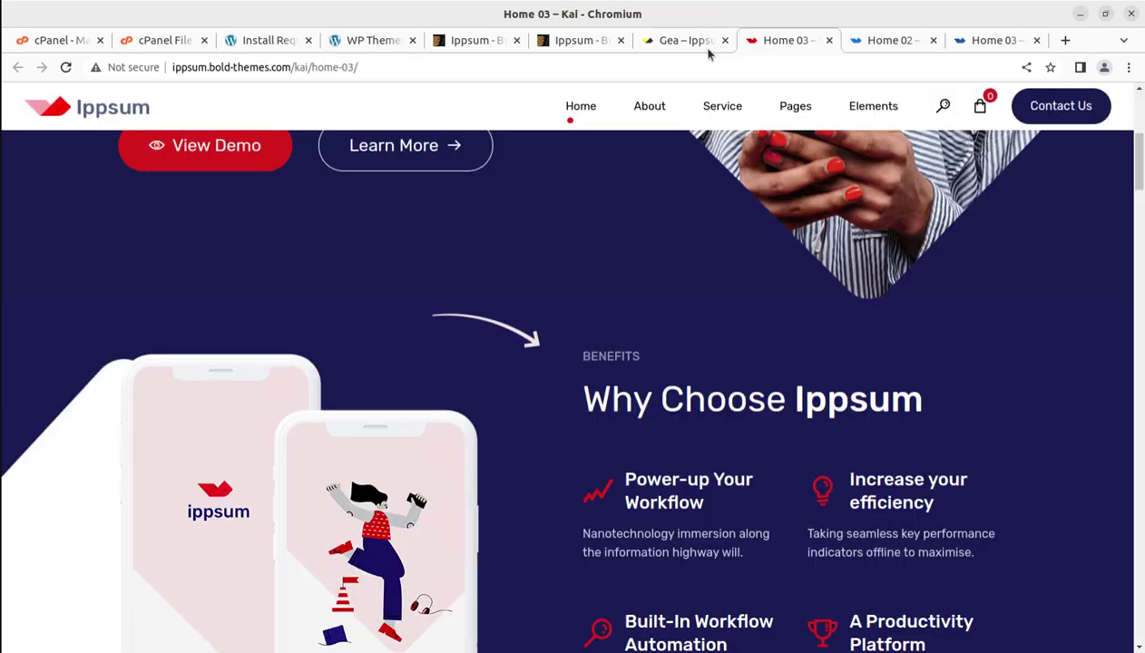
scroll(564, 173, up, 3)
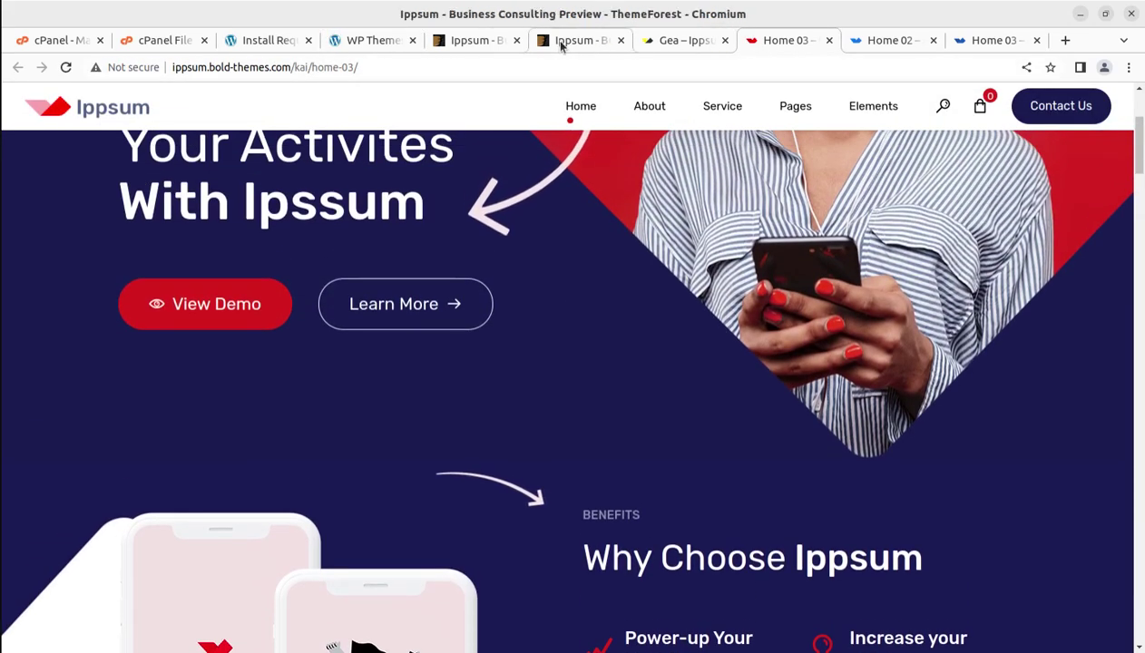
click(561, 42)
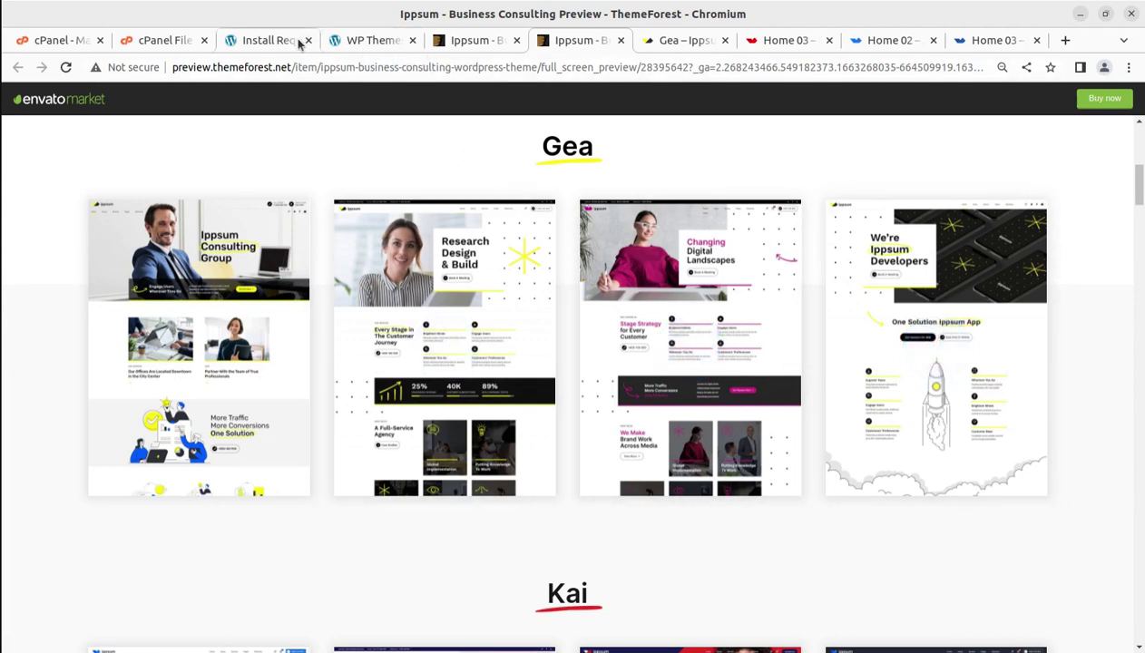
- Return to the WordPress dashboard, reload it and open the BT Import tool for the theme's demo content
click(264, 41)
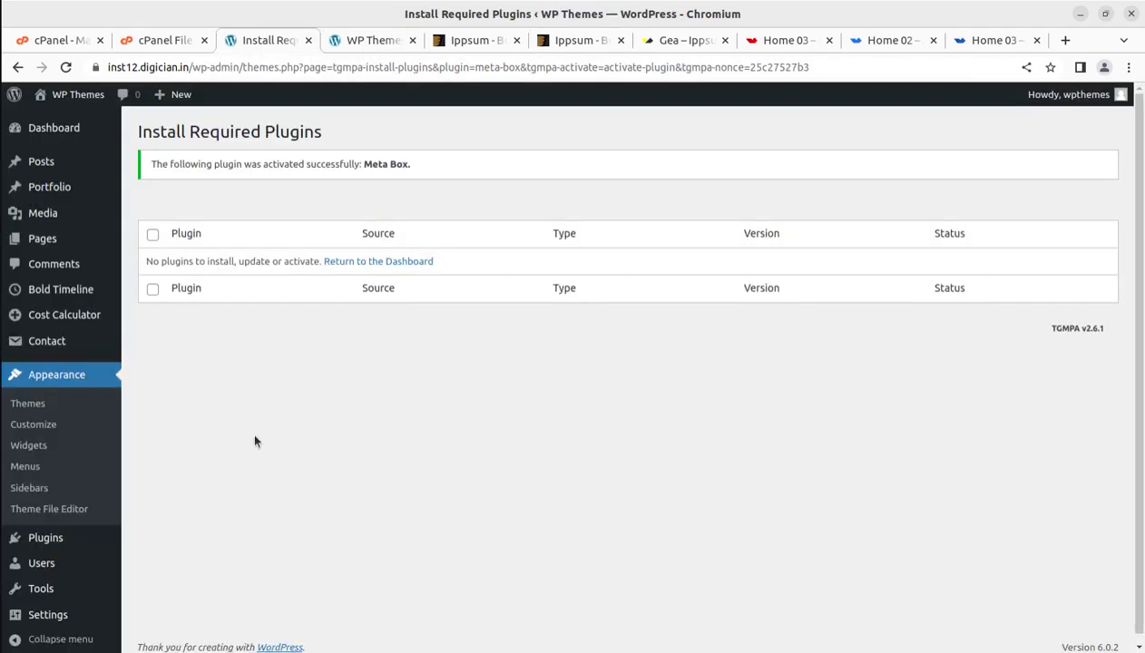
click(55, 128)
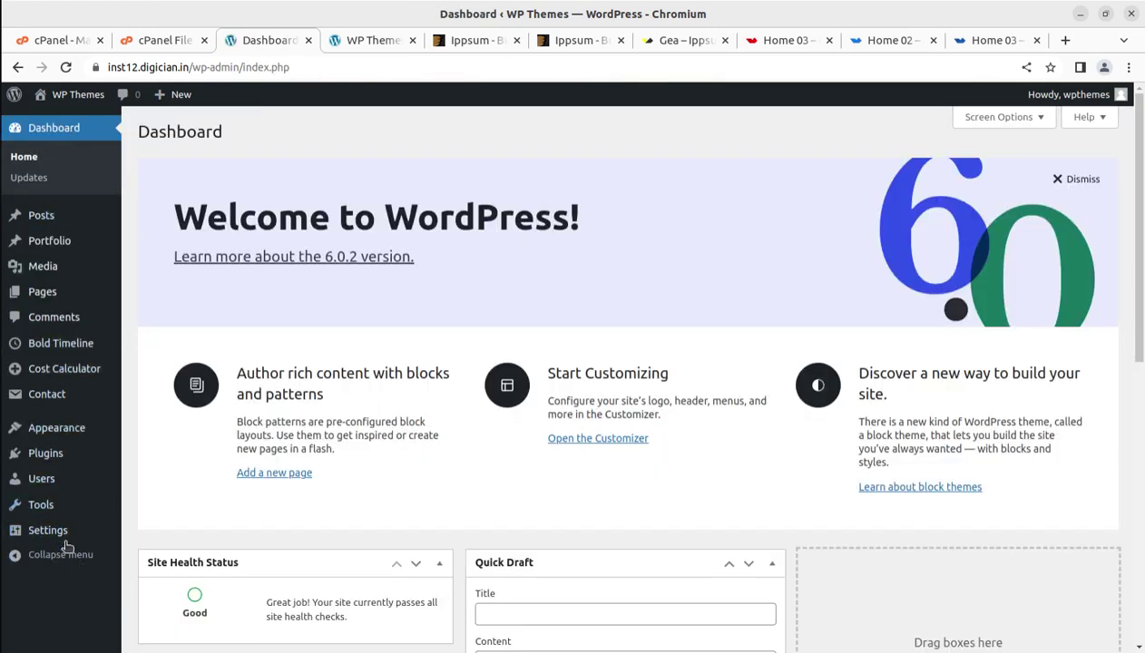
mouse_move(55, 432)
mouse_move(57, 467)
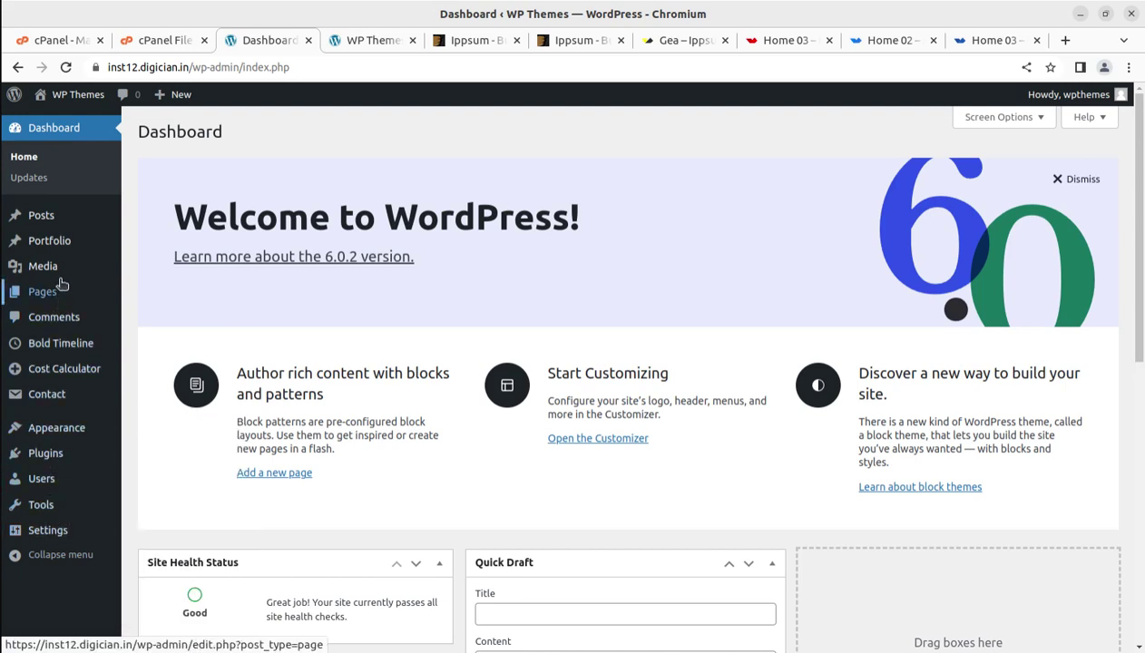
mouse_move(61, 299)
scroll(61, 306, down, 1)
click(65, 67)
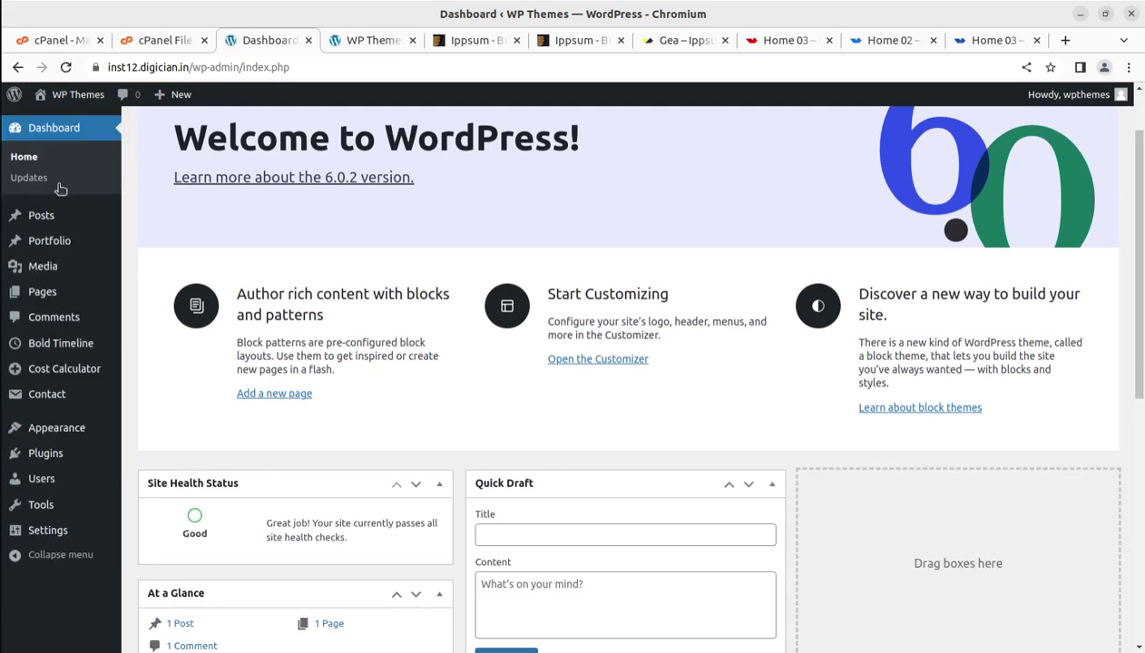
mouse_move(60, 437)
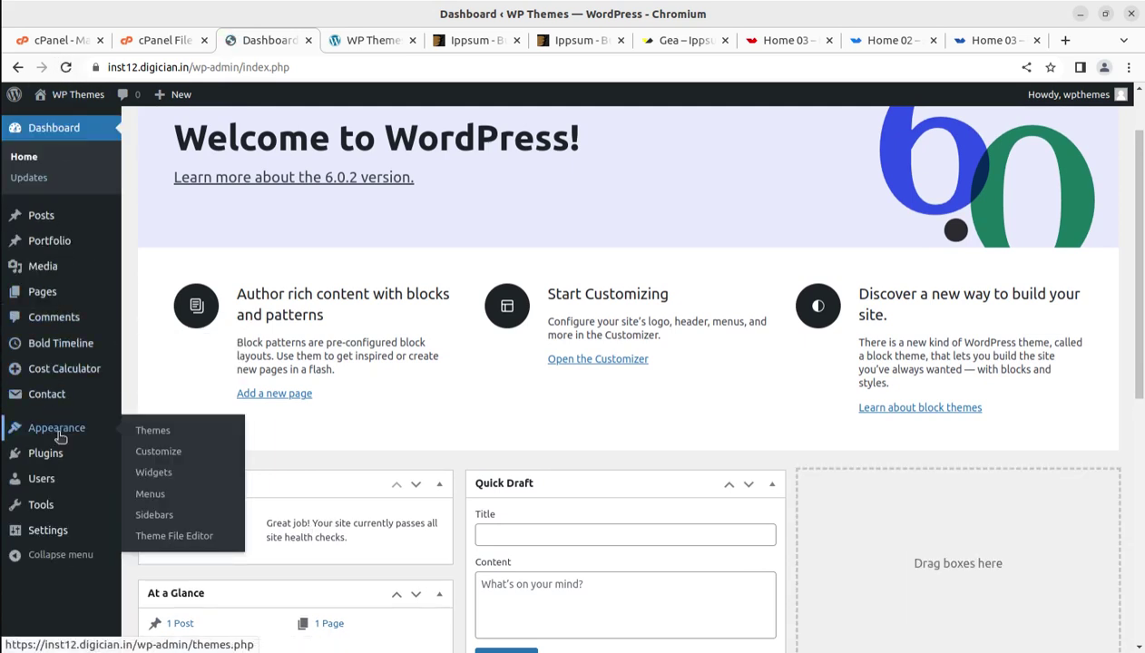
mouse_move(54, 510)
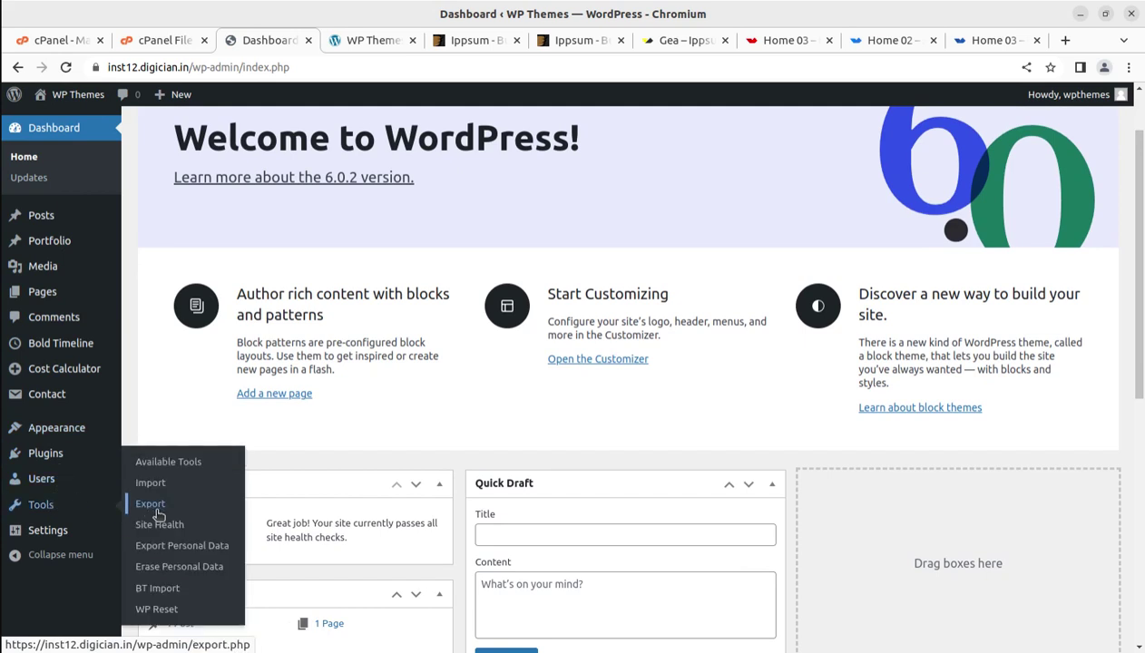
click(158, 590)
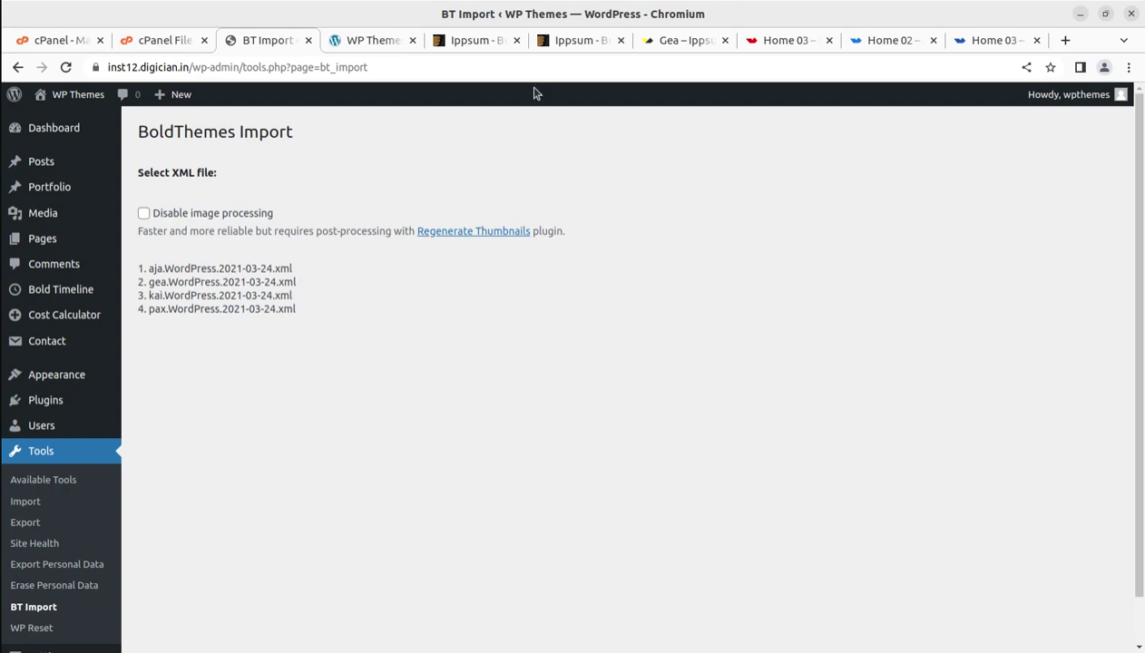
- Review the Gea, Kai, Aja and Pax demo groups in the ThemeForest preview and open the Aja Home 02 demo
click(560, 41)
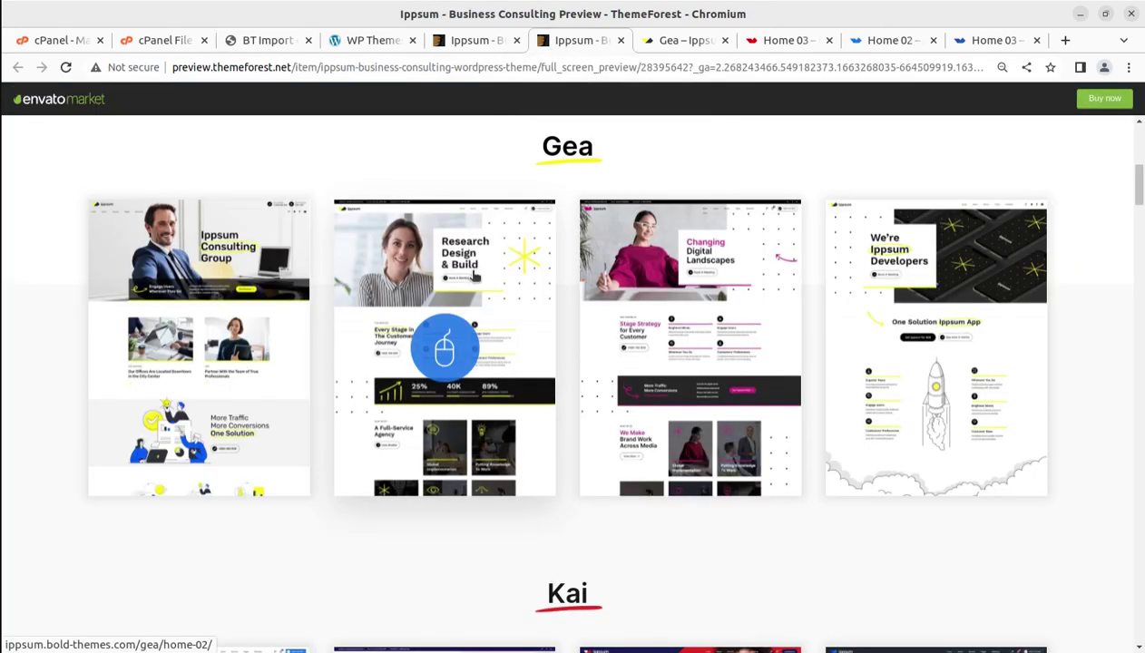
scroll(1114, 383, up, 3)
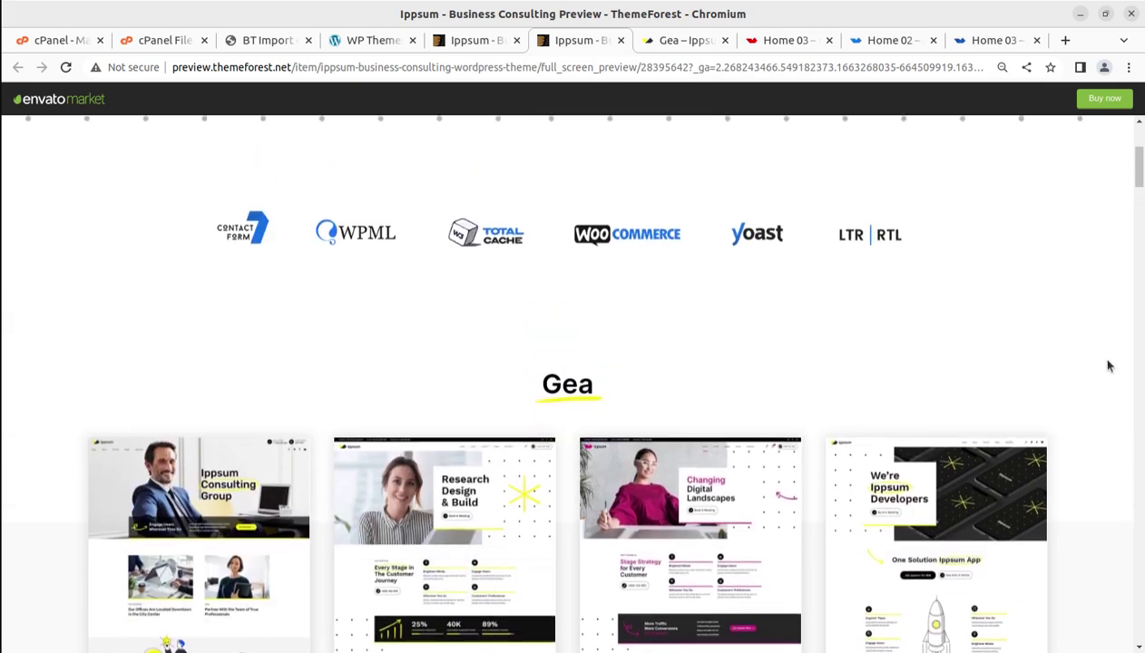
scroll(725, 364, down, 1)
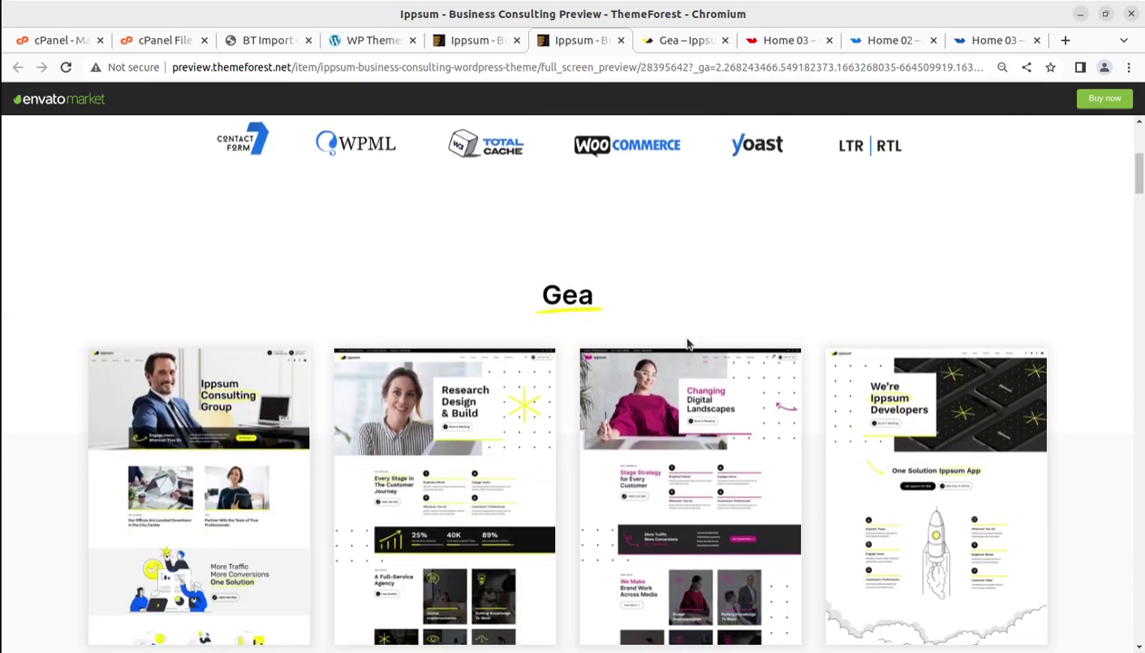
scroll(604, 338, down, 2)
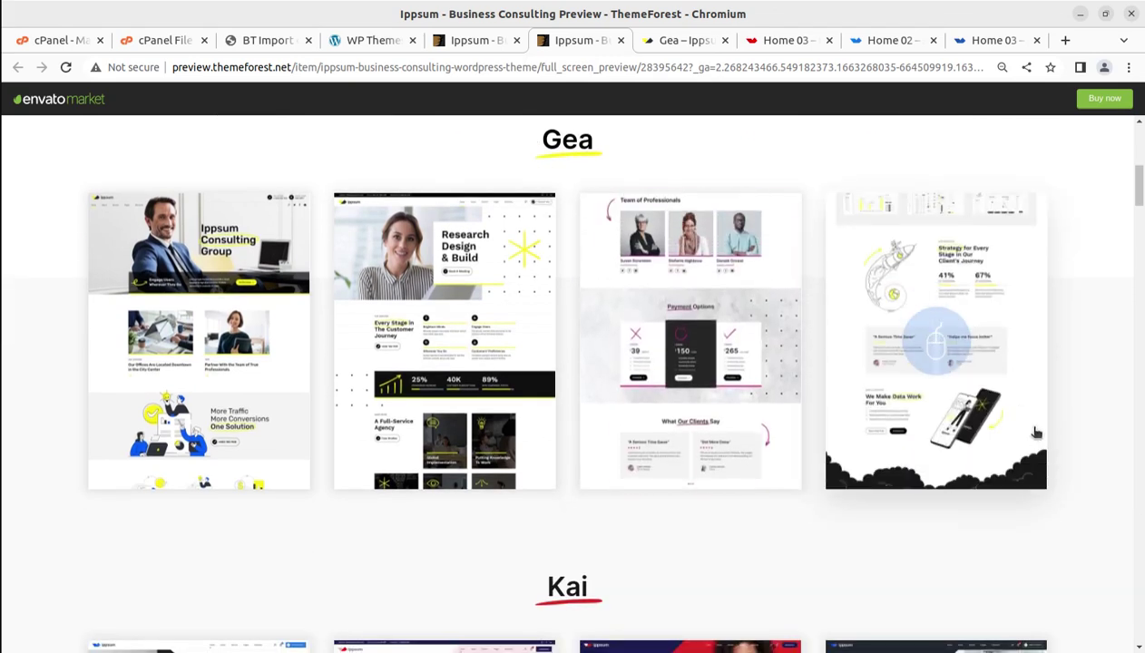
scroll(1087, 435, down, 7)
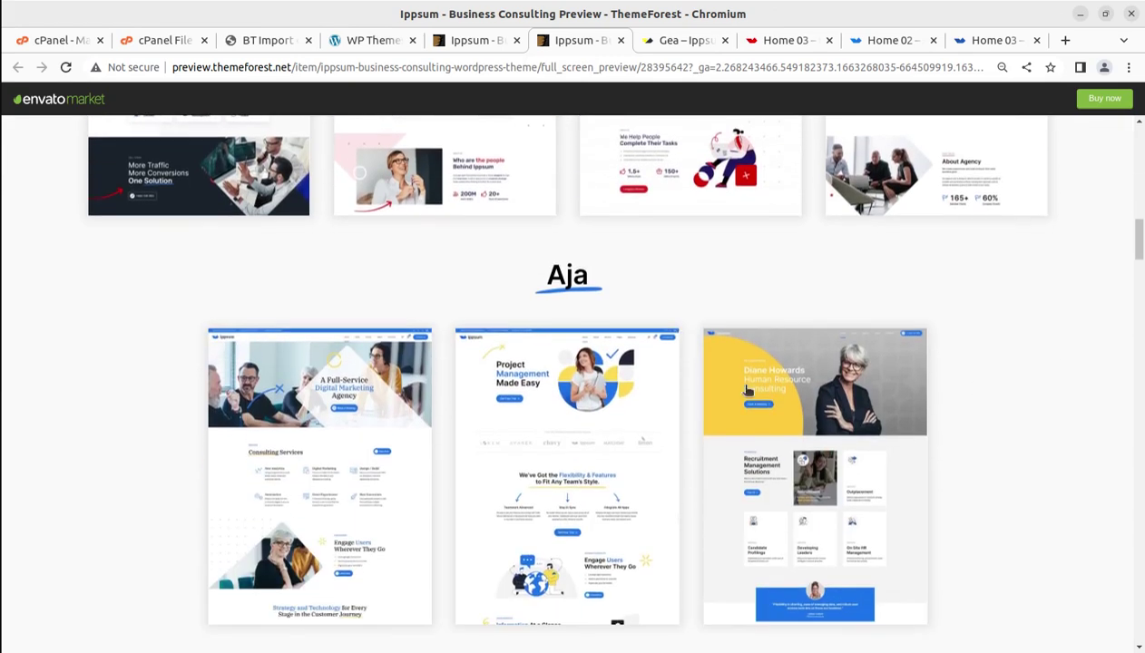
scroll(711, 589, down, 2)
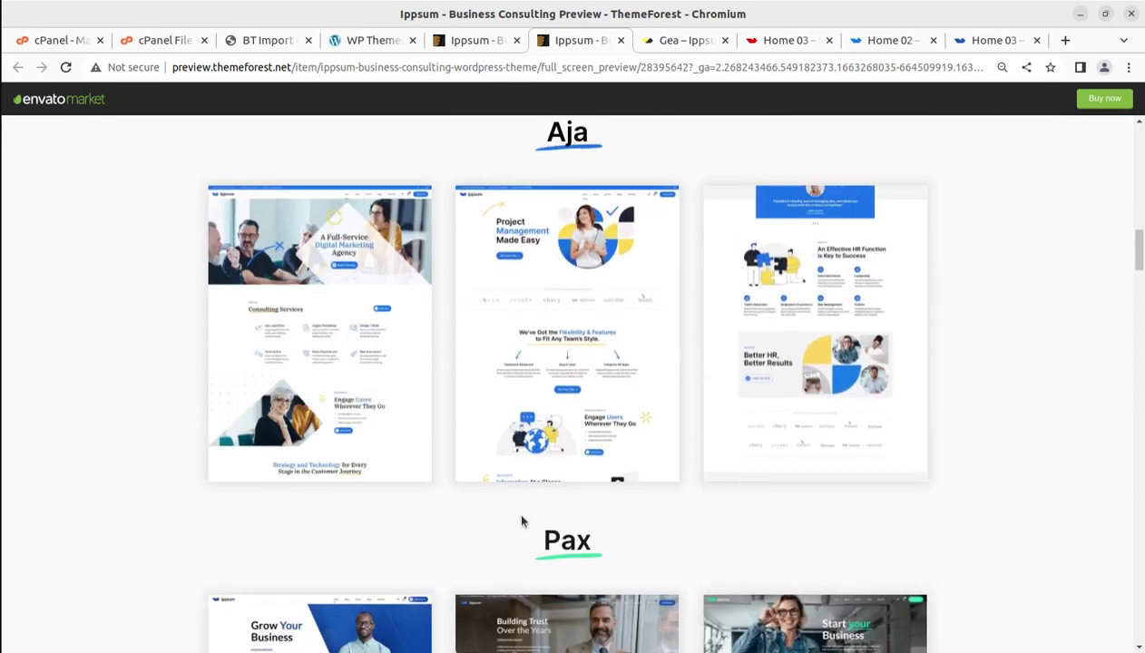
scroll(562, 381, up, 1)
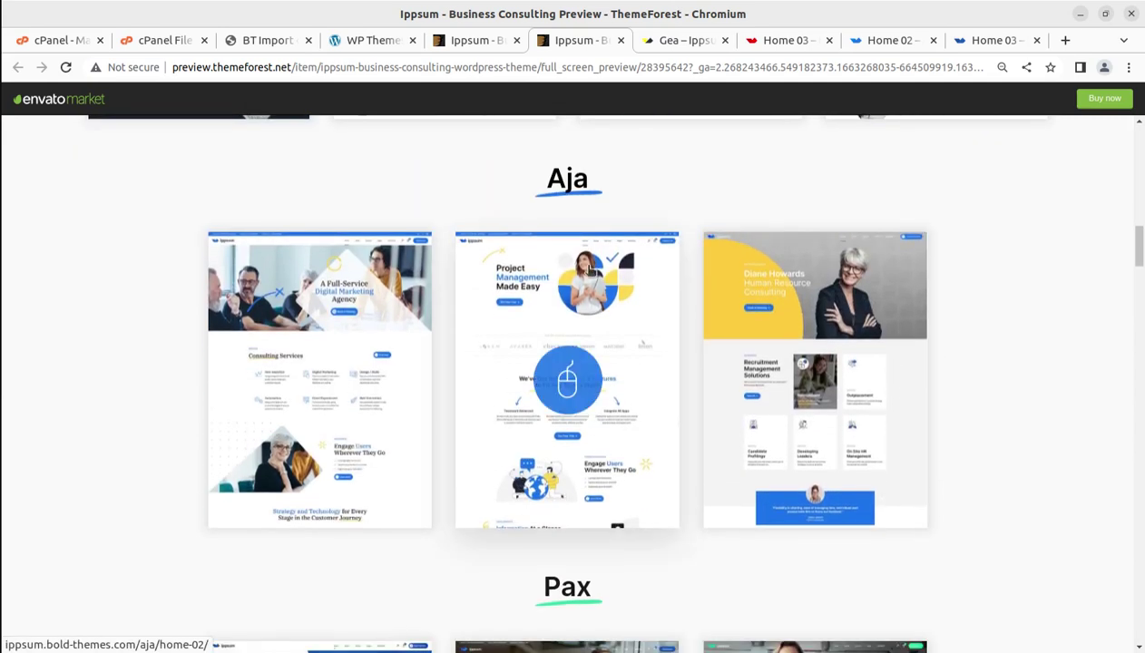
click(569, 389)
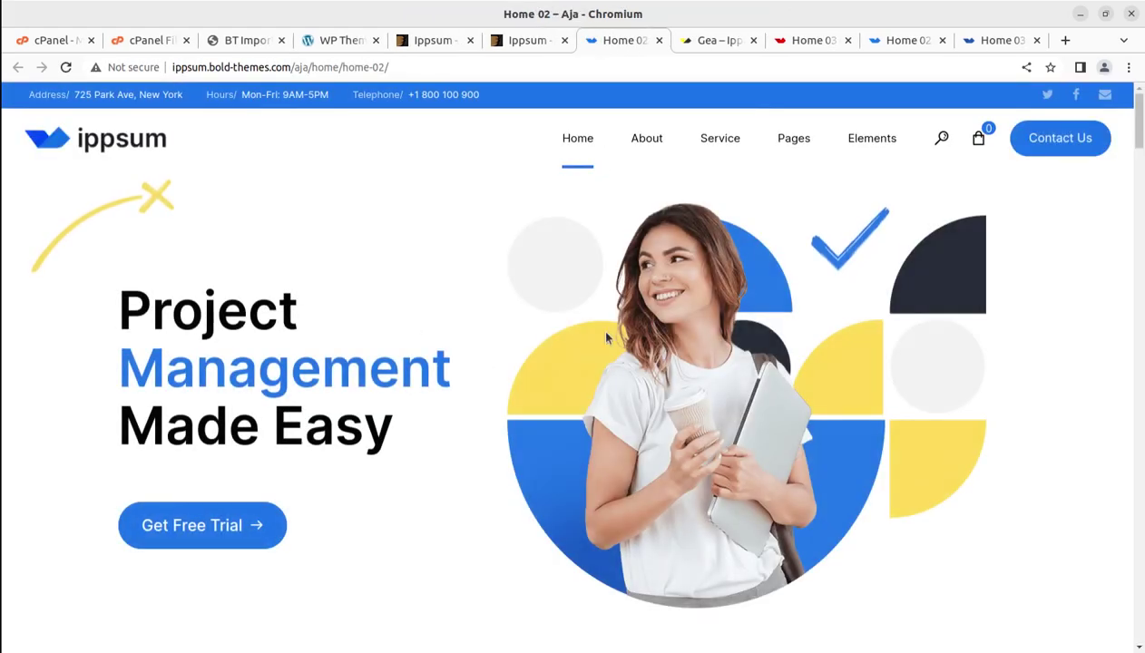
- Examine the sections of the Aja Home 02 demo page down to the Why Choose Ippsum benefits
scroll(524, 292, down, 7)
scroll(701, 385, down, 7)
scroll(703, 391, down, 6)
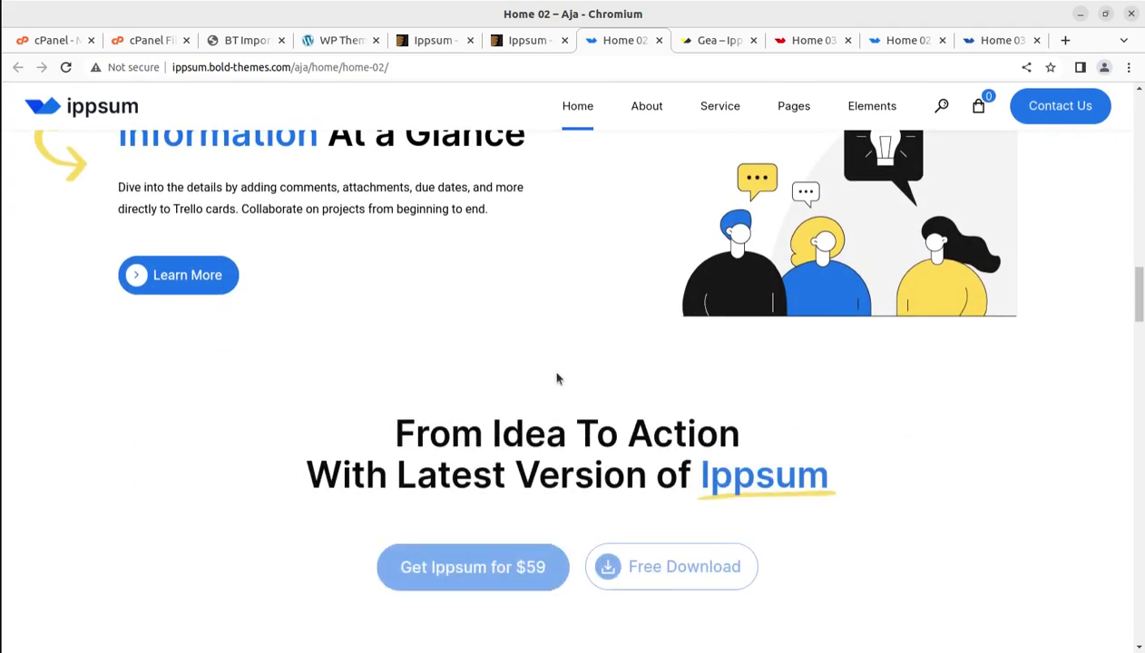
scroll(557, 379, down, 5)
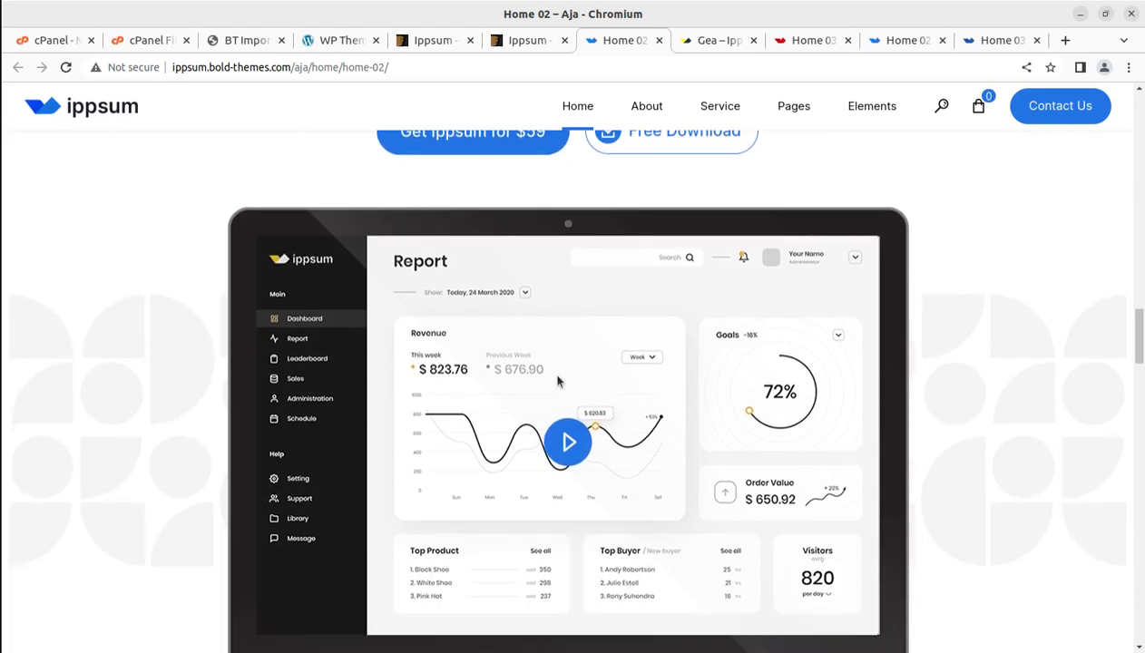
scroll(557, 381, down, 8)
scroll(555, 381, down, 3)
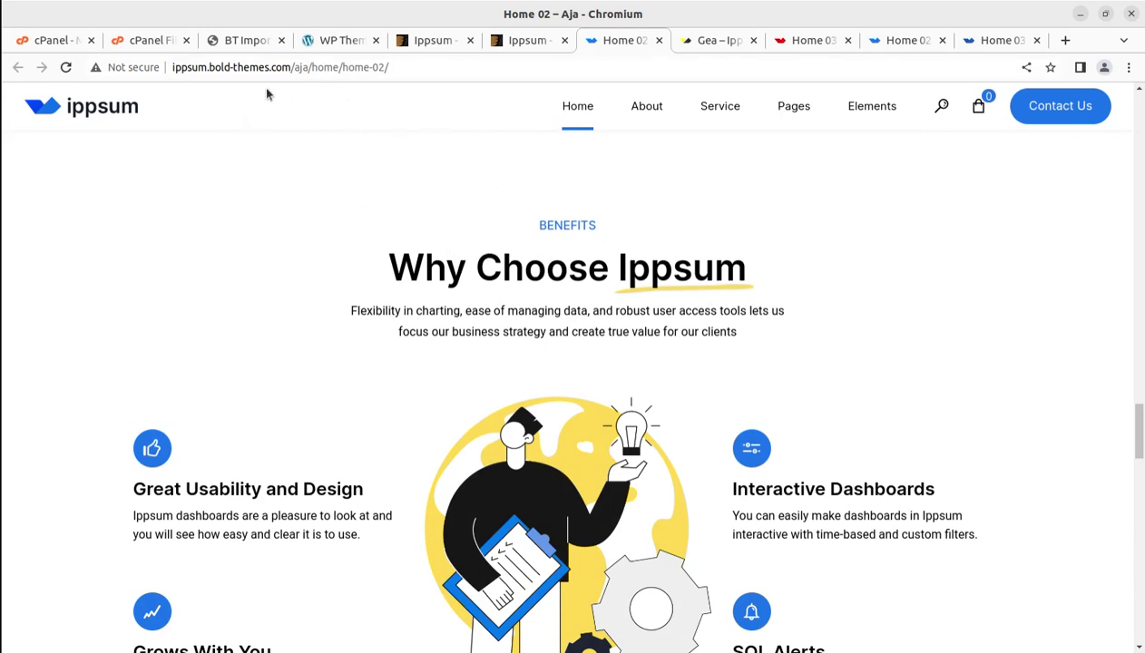
- Compare the importer's XML file list with the demo groups in the ThemeForest preview and the open Aja, Gea and Kai demos
click(255, 46)
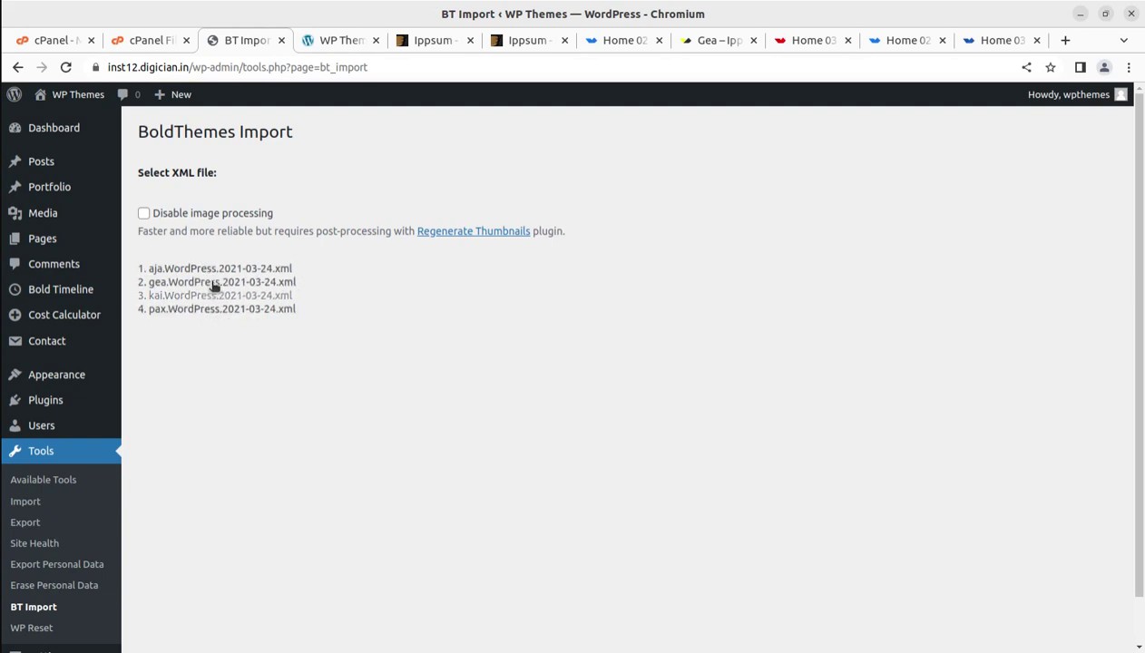
click(443, 42)
click(526, 41)
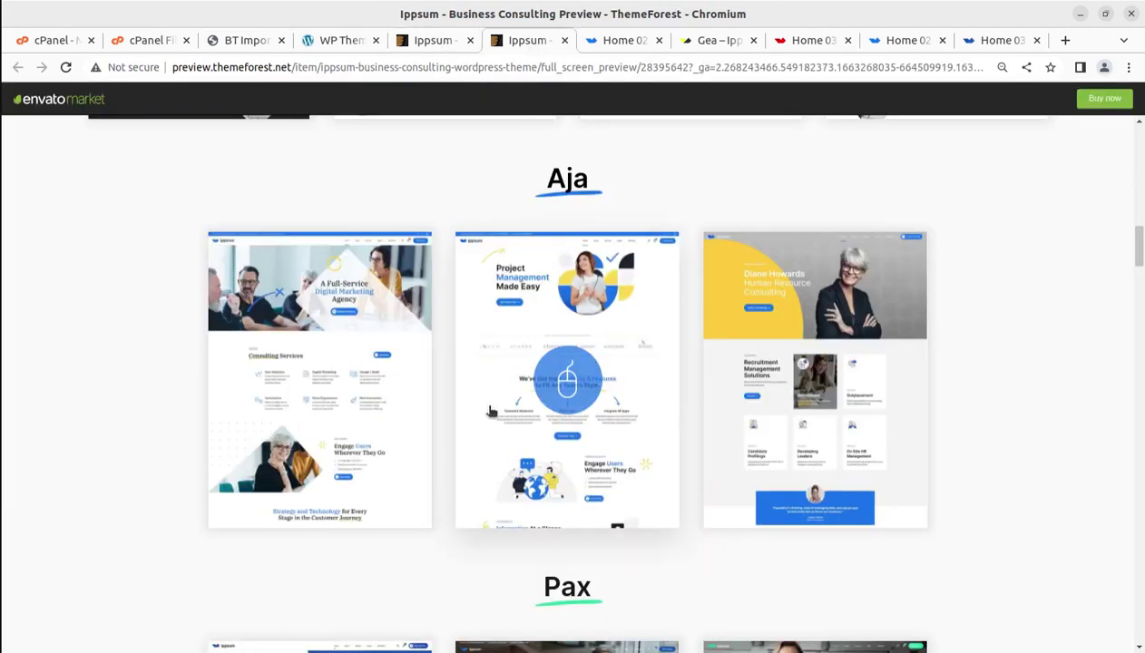
scroll(565, 548, down, 2)
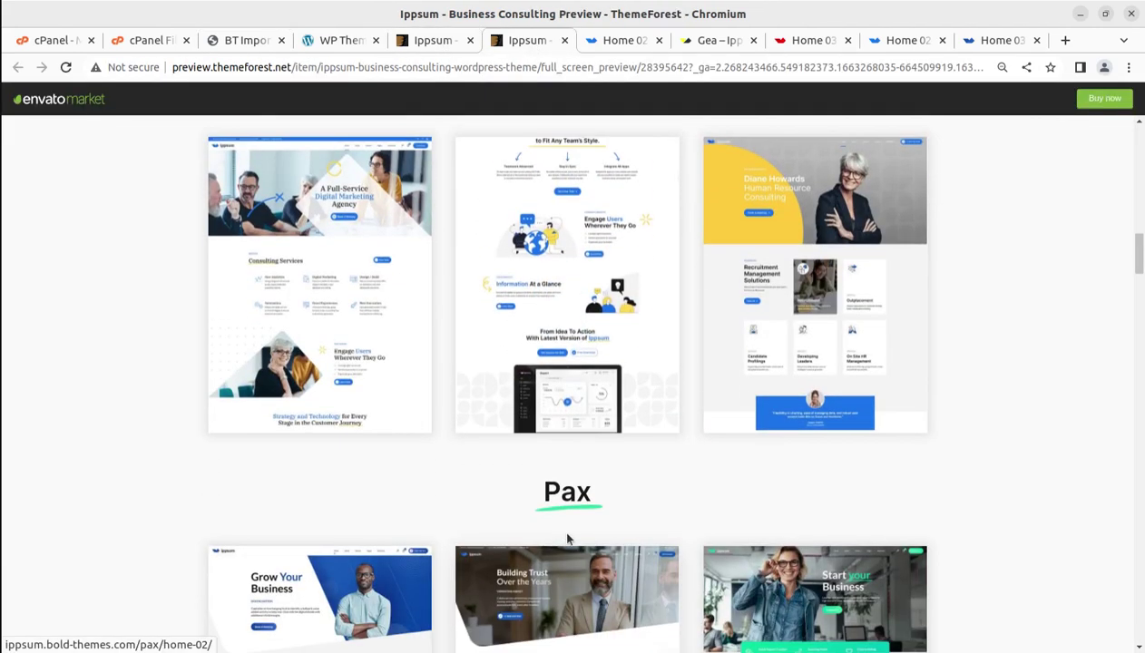
click(235, 45)
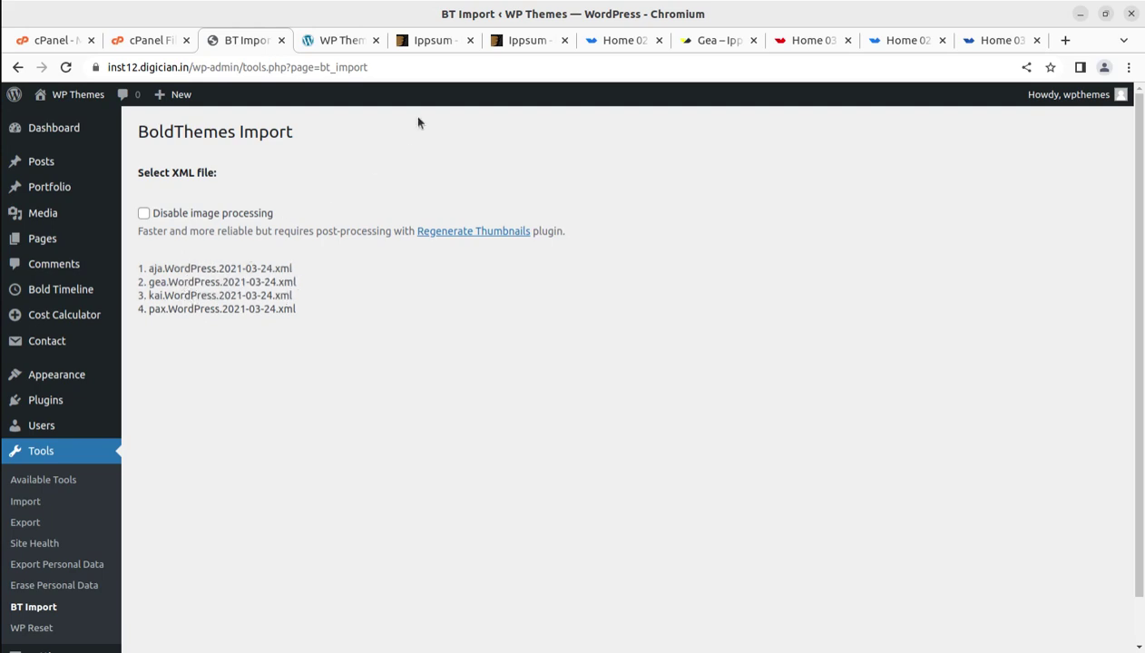
click(628, 41)
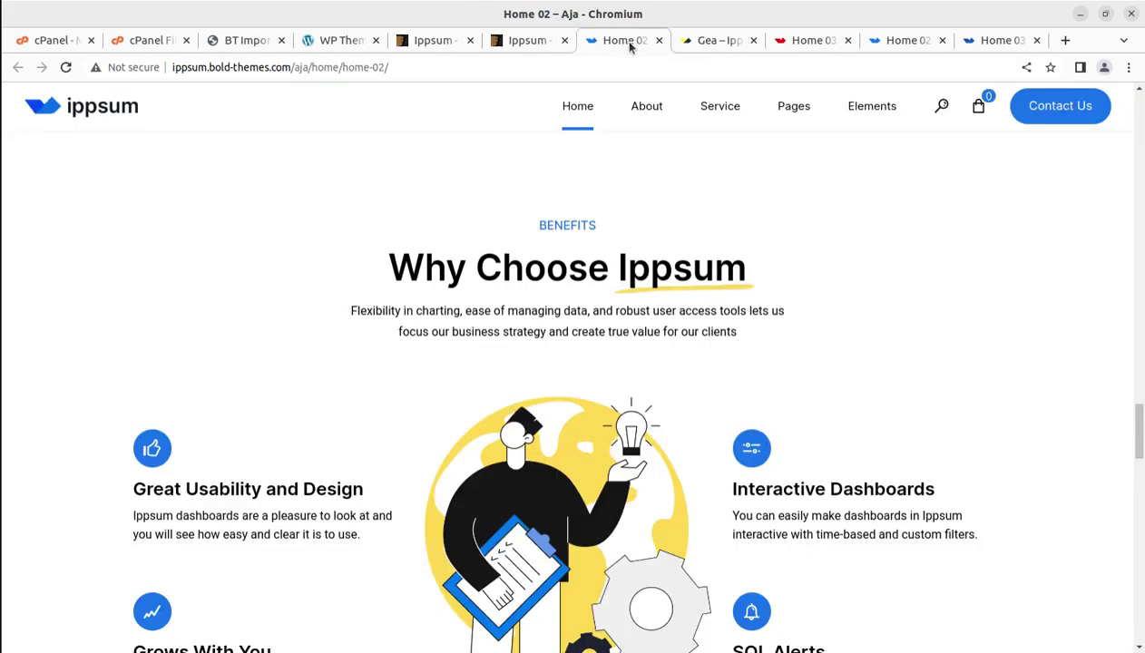
click(711, 41)
click(787, 41)
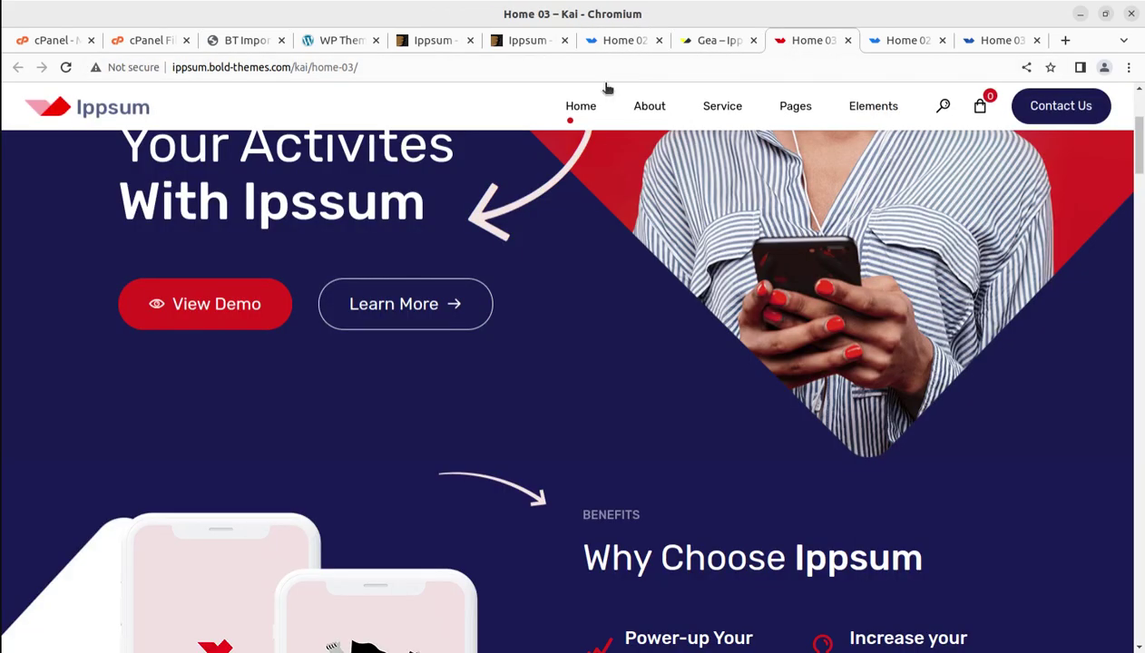
- Import aja.WordPress.2021-03-24.xml in the BoldThemes importer with image processing disabled
click(331, 41)
click(243, 41)
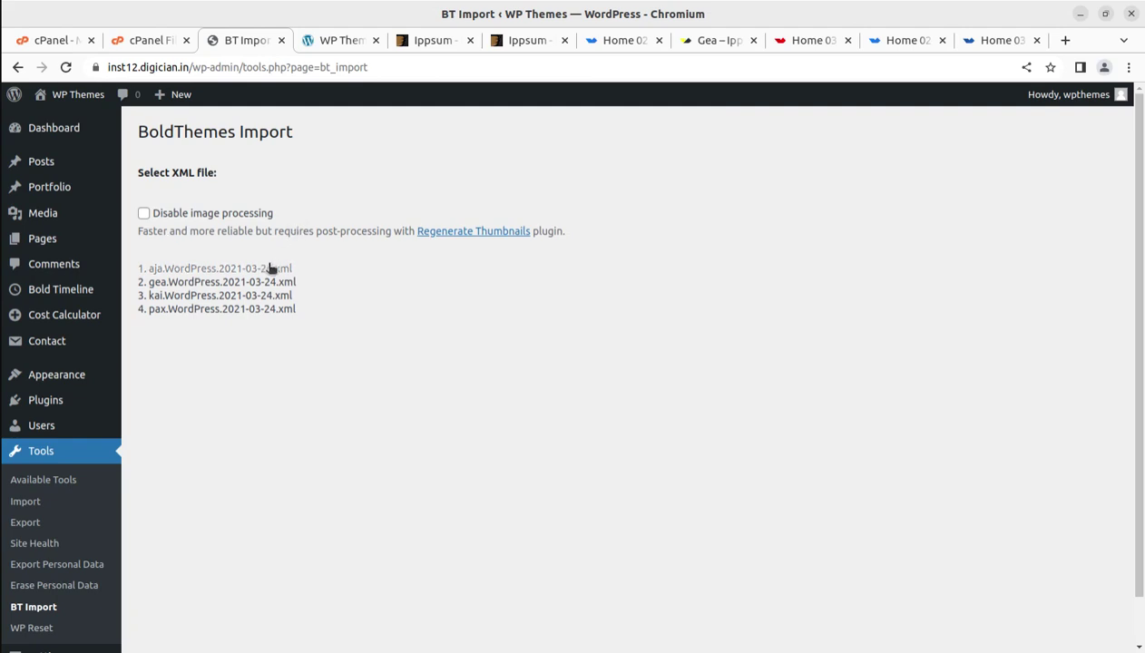
click(144, 216)
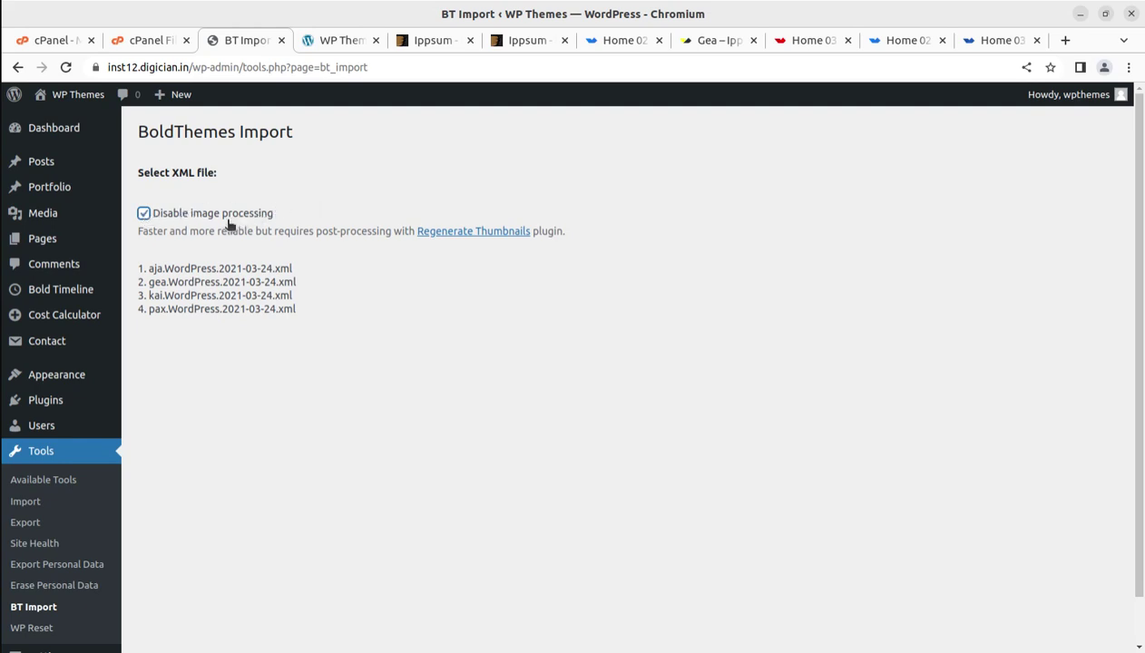
drag(264, 219, 156, 218)
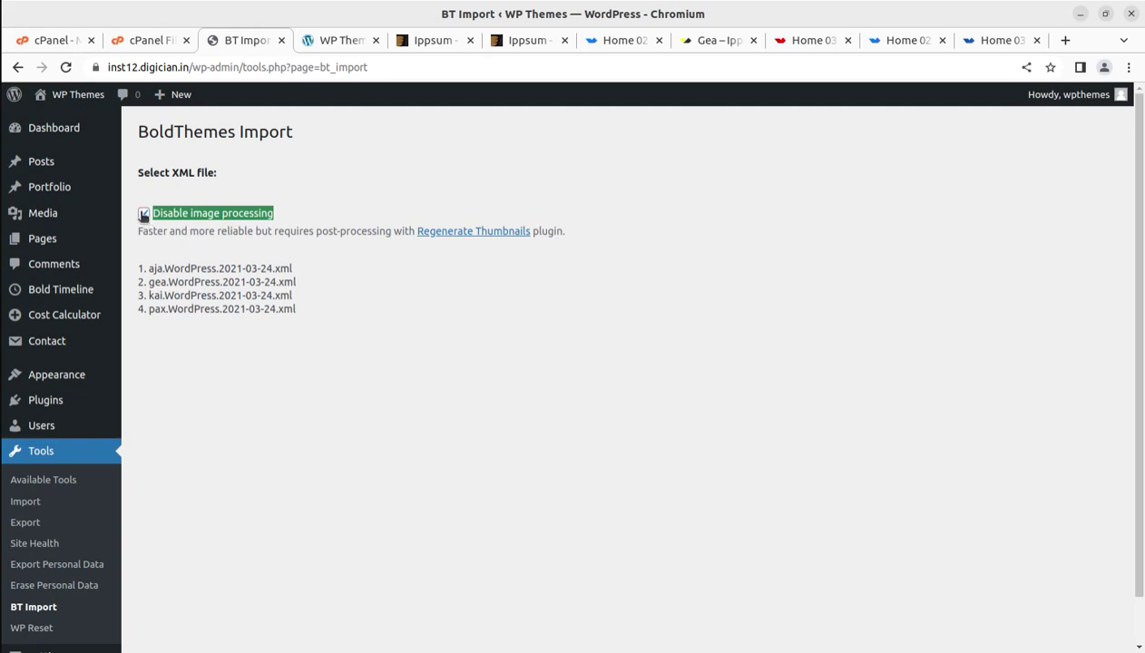
click(233, 270)
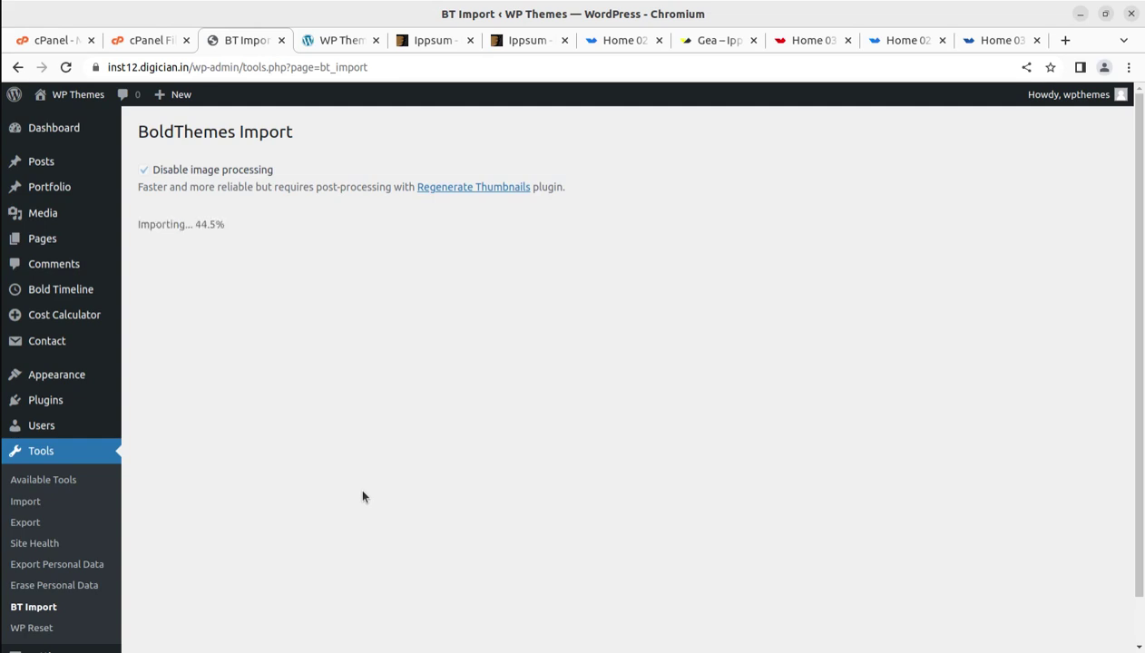
- Review the Aja Home 02 demo page again and look through the demo's About Us page
click(603, 40)
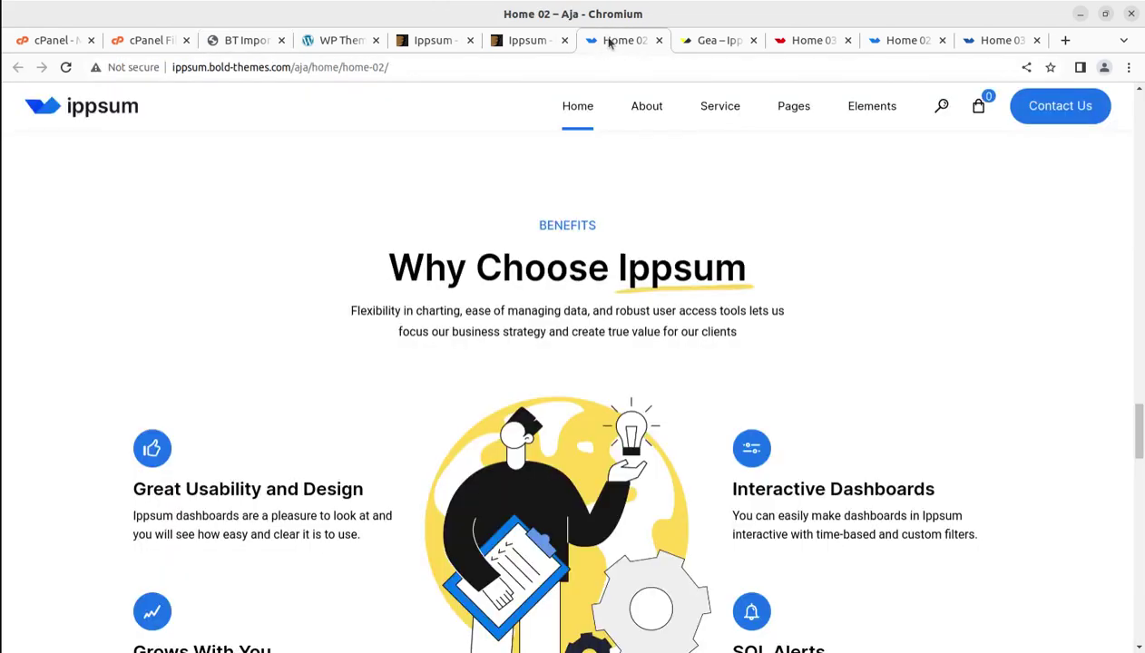
scroll(546, 423, up, 1)
scroll(546, 423, up, 15)
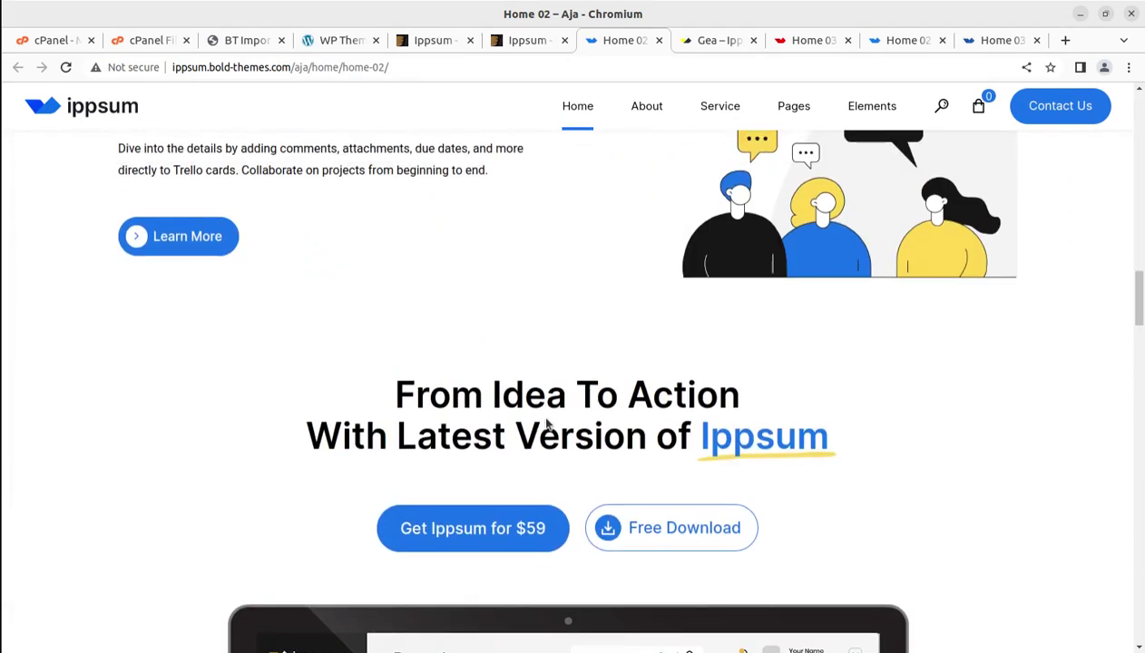
scroll(545, 422, up, 3)
mouse_move(647, 113)
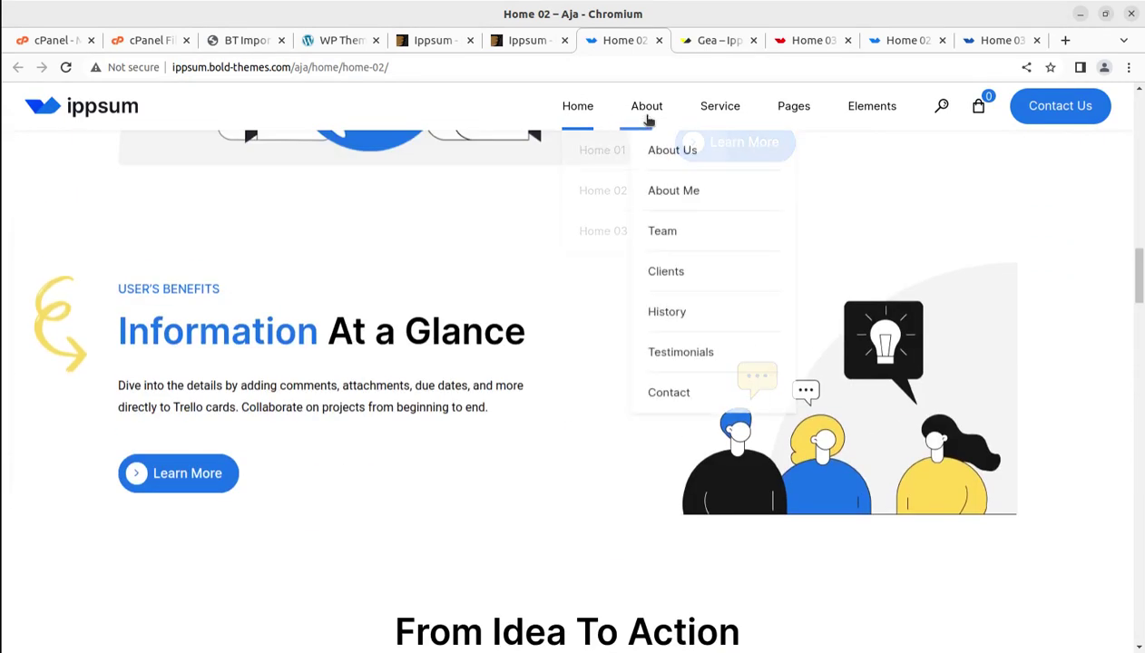
click(662, 162)
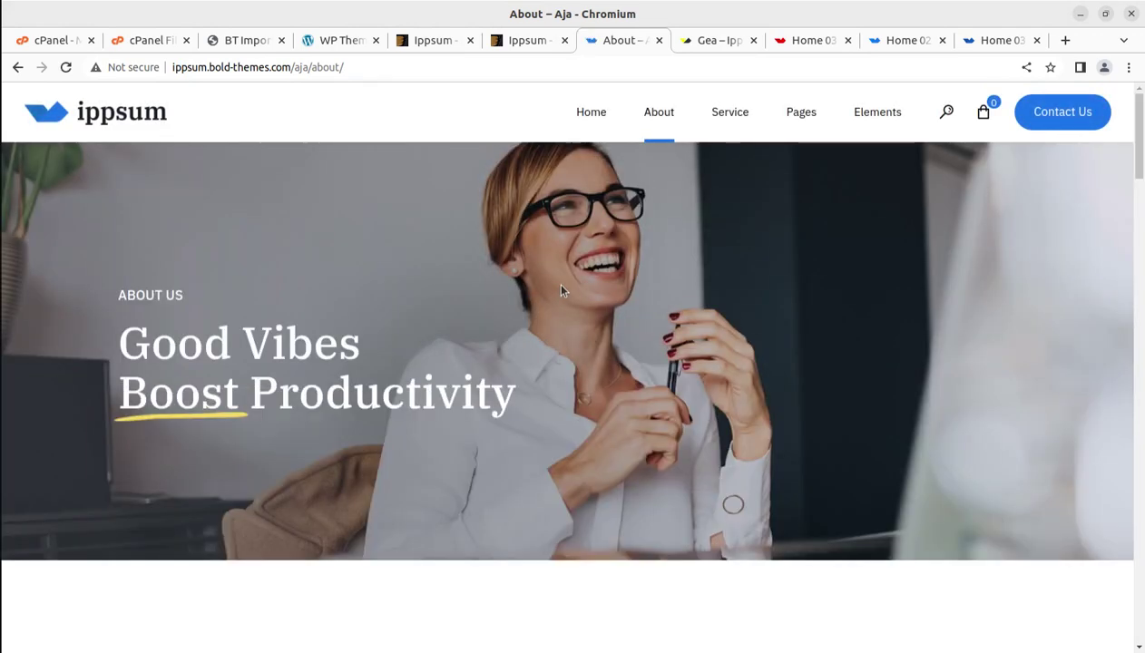
scroll(555, 286, down, 4)
scroll(567, 277, down, 2)
scroll(565, 267, down, 2)
- Look through the About Me and Team pages of the Aja demo
mouse_move(661, 151)
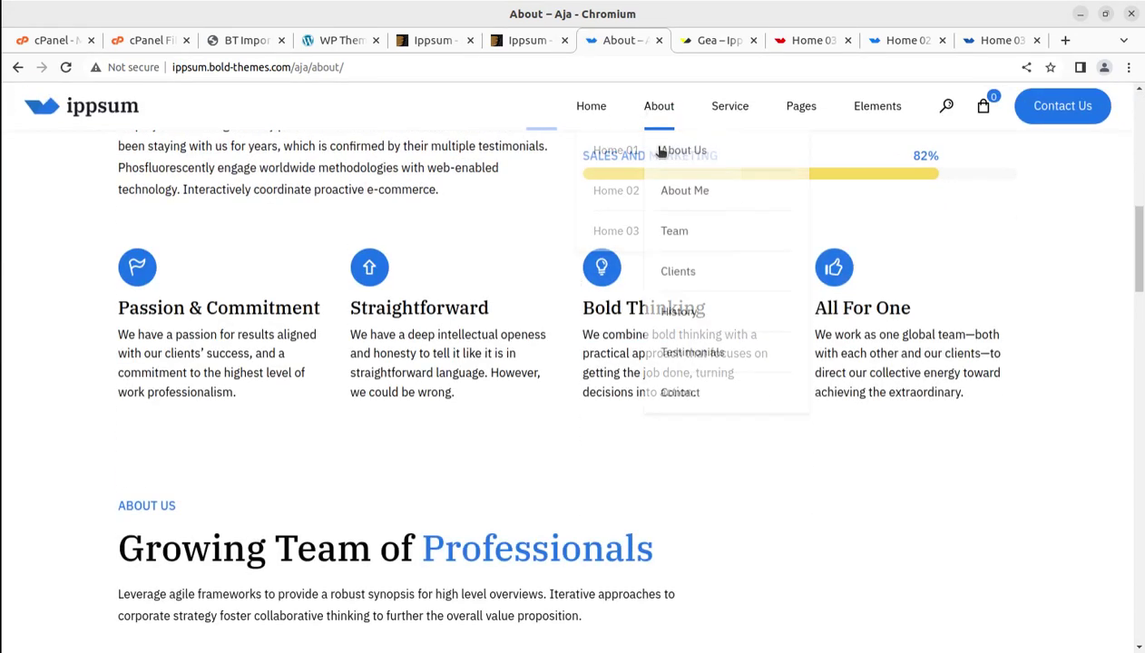
click(663, 194)
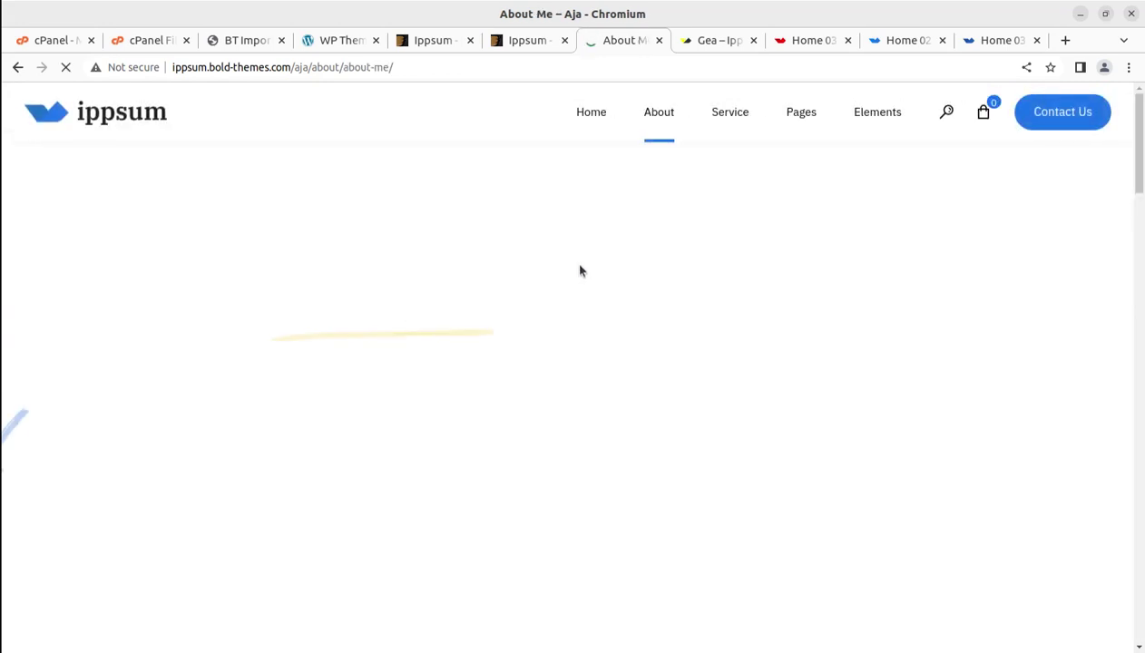
scroll(581, 269, down, 8)
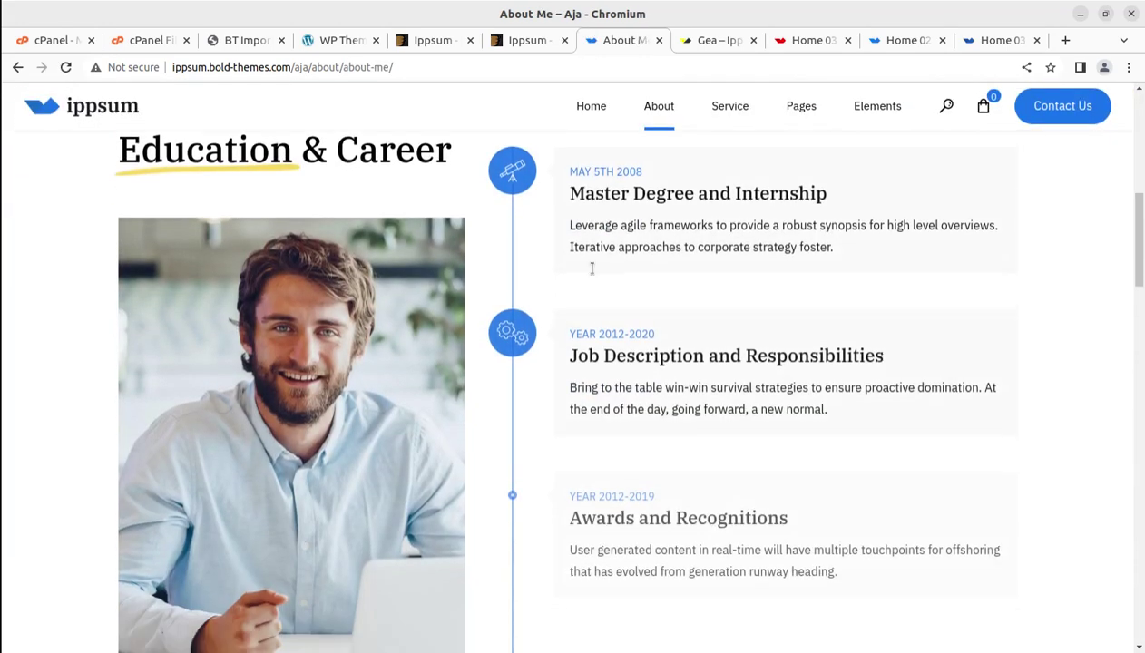
scroll(592, 268, down, 2)
mouse_move(659, 106)
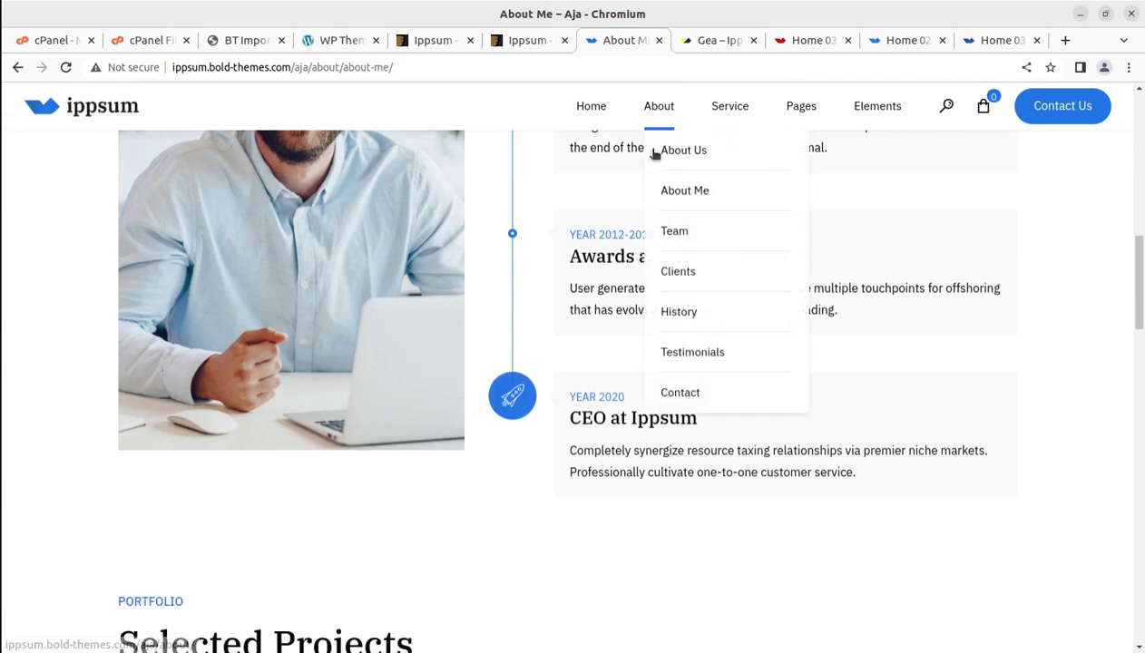
click(673, 233)
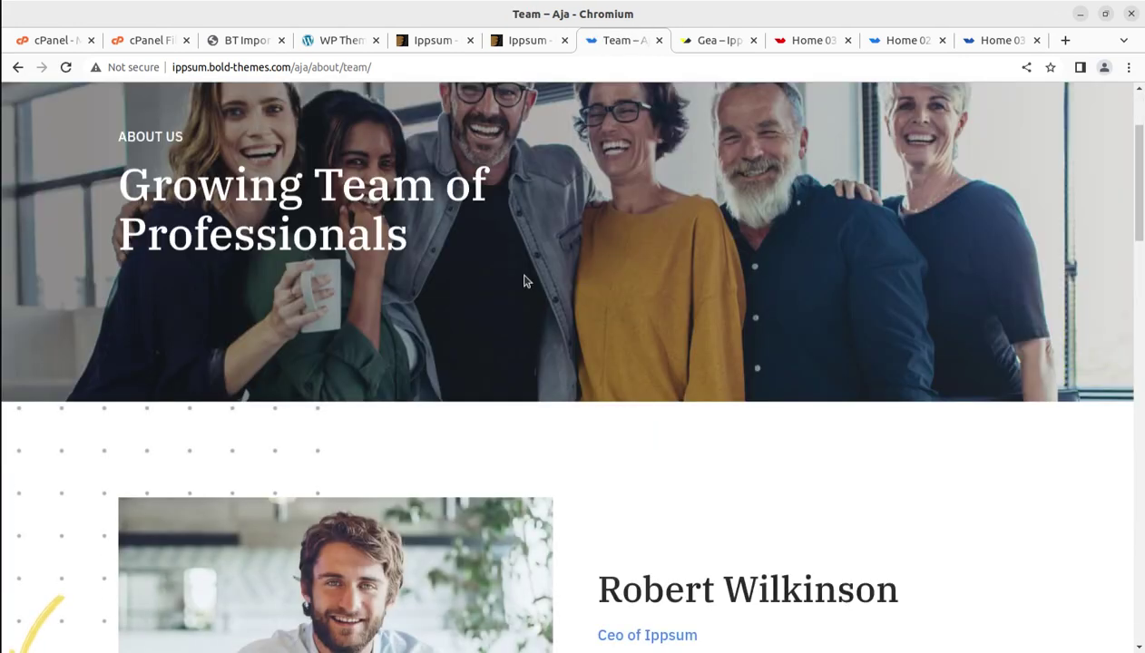
scroll(690, 142, down, 2)
scroll(633, 195, up, 2)
scroll(715, 152, up, 3)
- Look through the Our Services page of the Aja demo
mouse_move(736, 121)
click(730, 163)
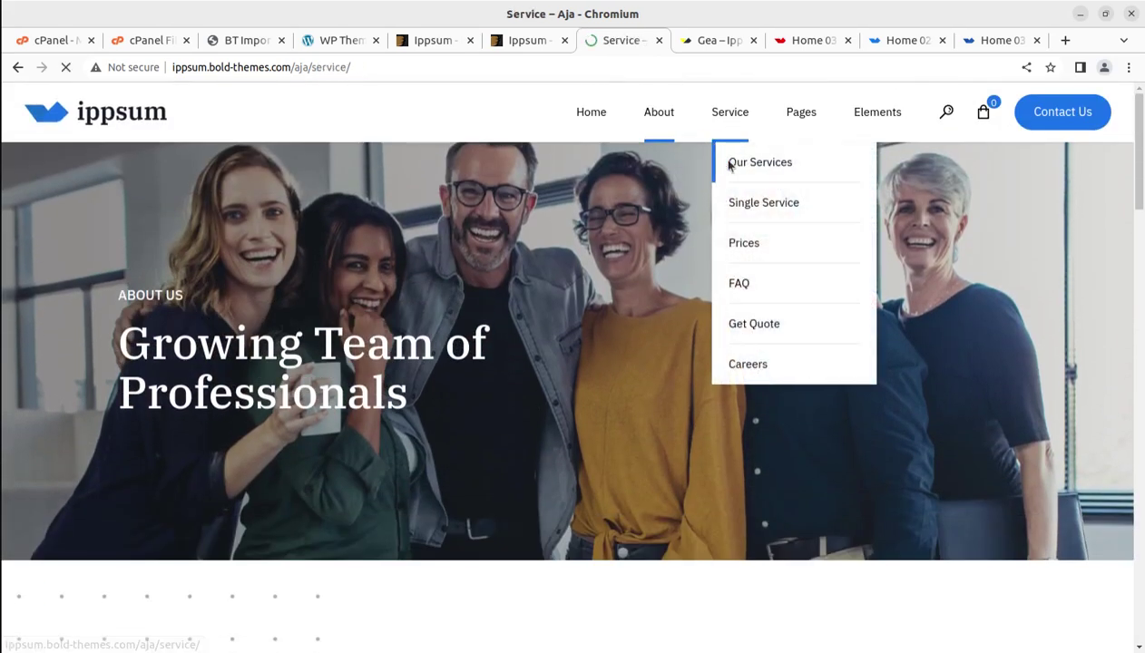
scroll(522, 291, down, 5)
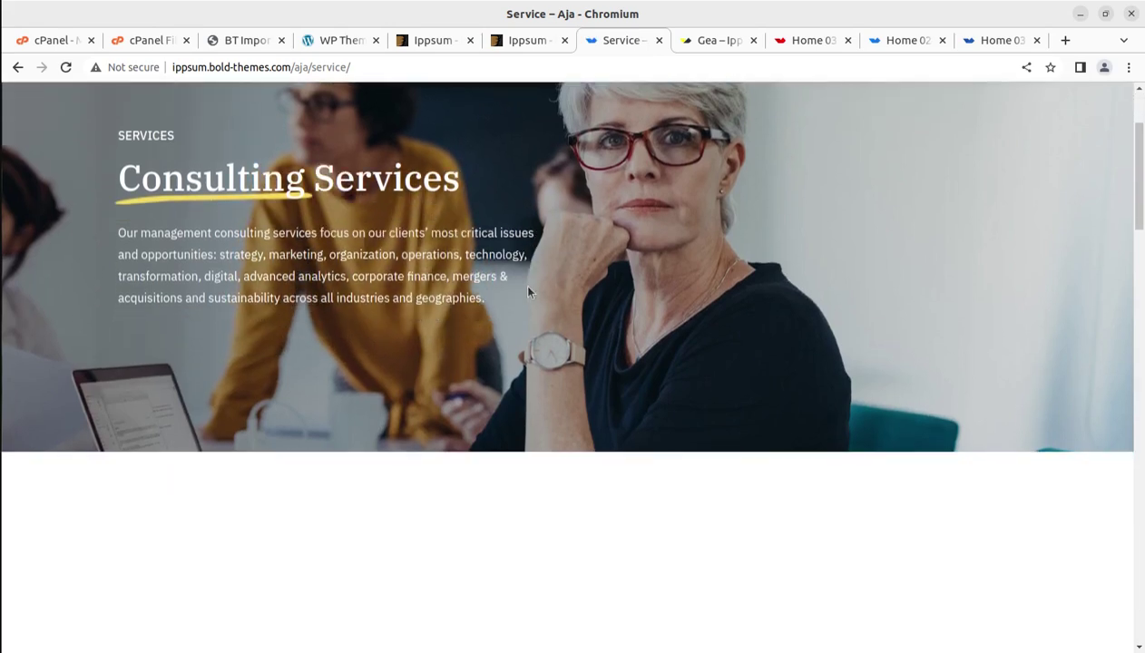
scroll(671, 199, up, 1)
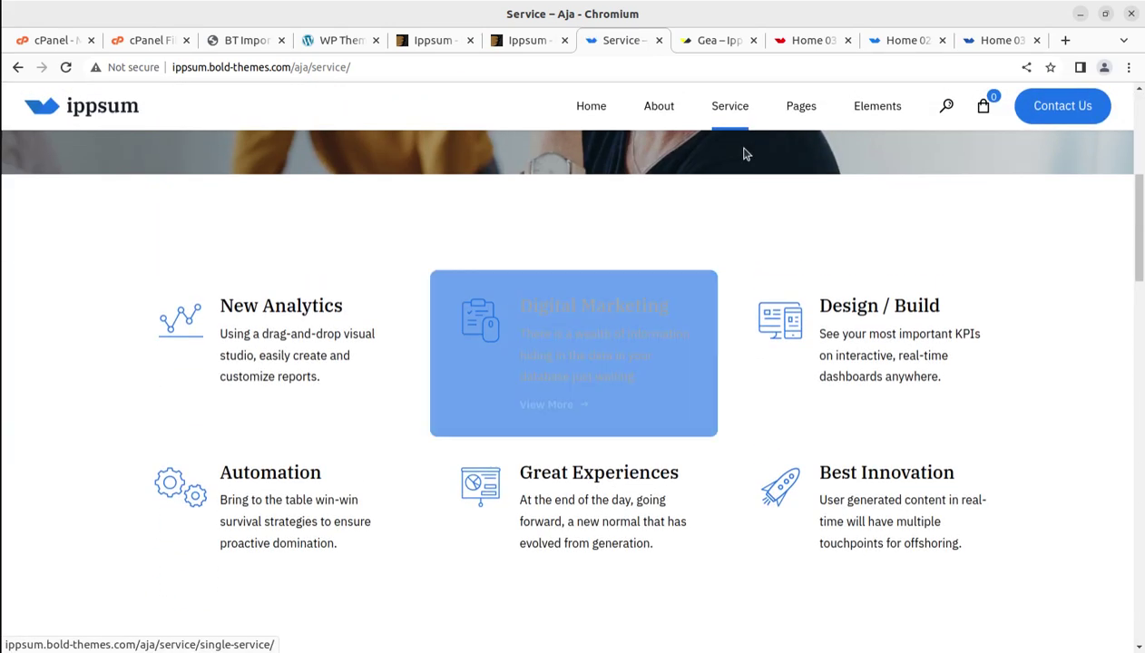
- Look through the Case Studies page of the Aja demo and the site's navigation entries
mouse_move(799, 106)
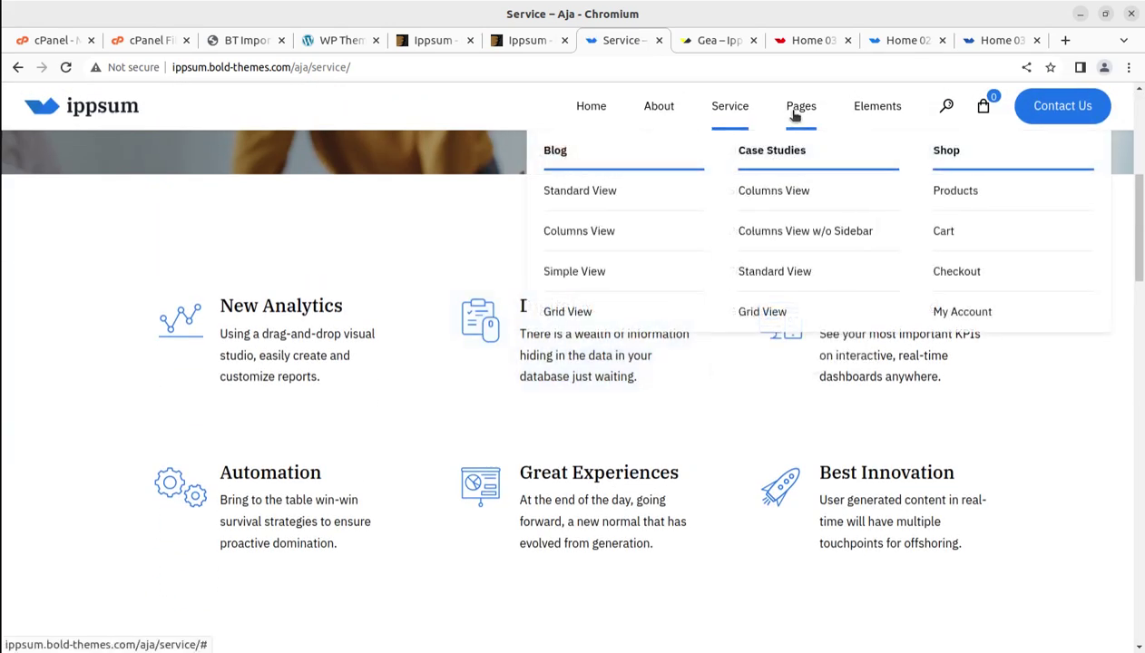
click(761, 159)
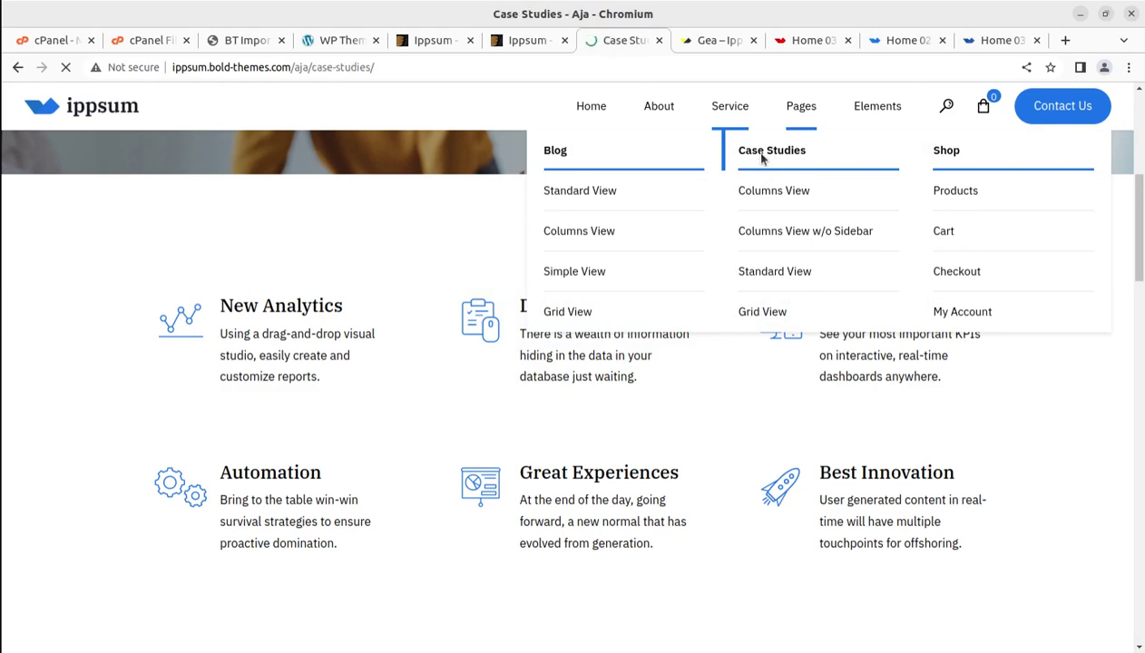
scroll(326, 347, down, 2)
scroll(325, 344, down, 6)
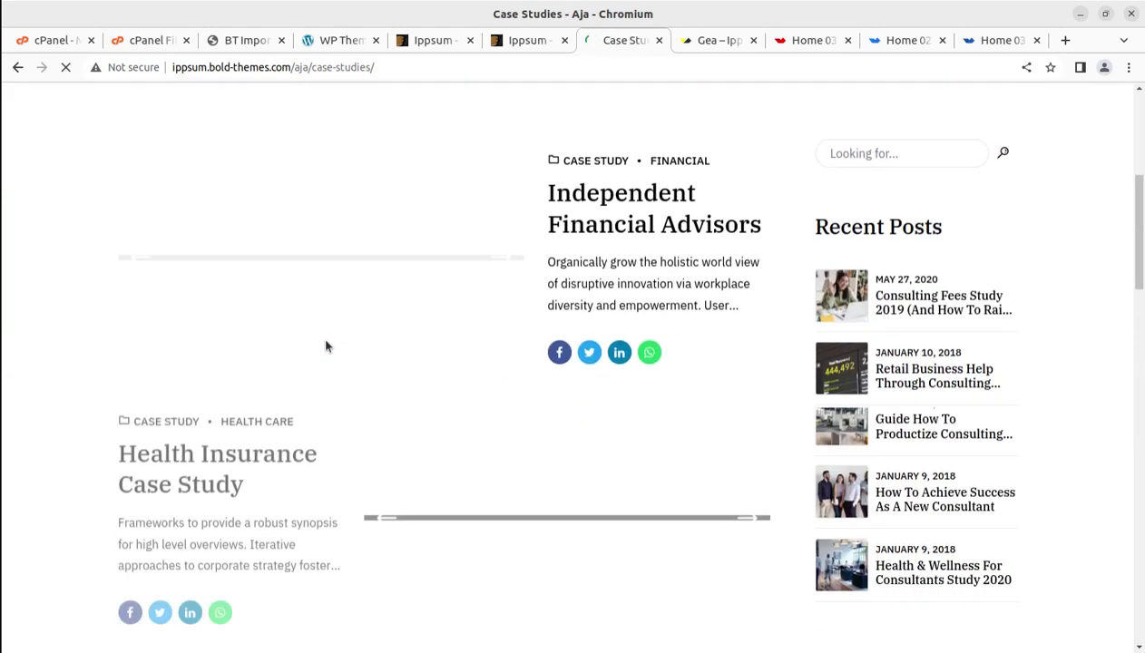
scroll(304, 329, up, 2)
scroll(302, 325, down, 2)
scroll(301, 327, up, 5)
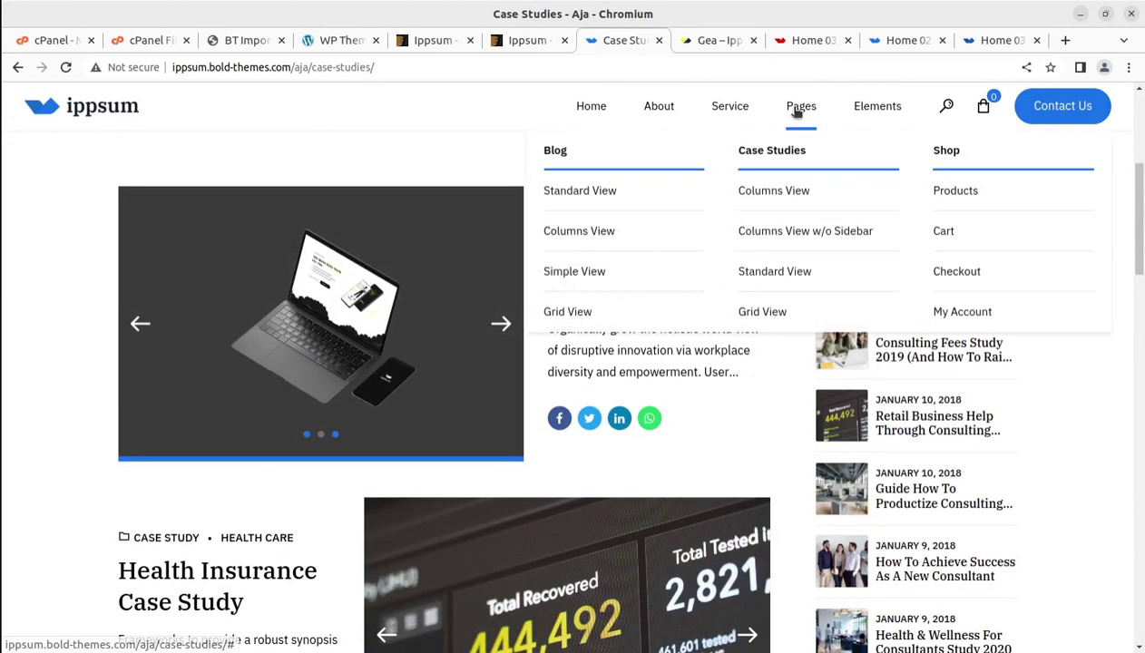
mouse_move(858, 107)
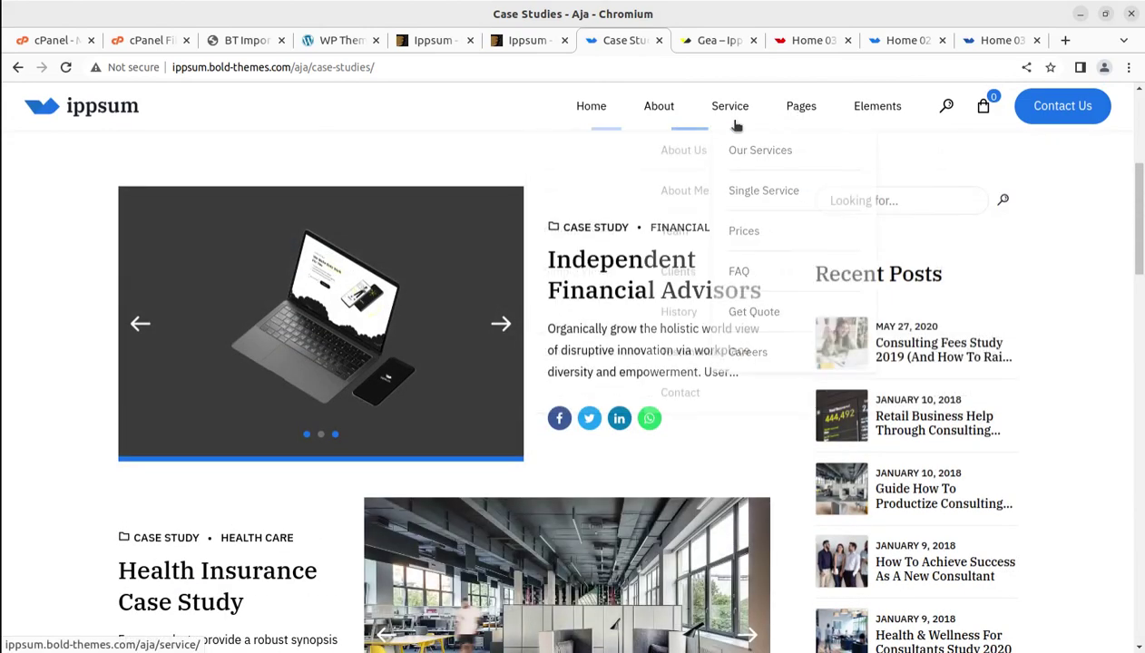
- Check the importer's progress, then reload the WordPress site's front page and examine the imported Aja content
click(243, 40)
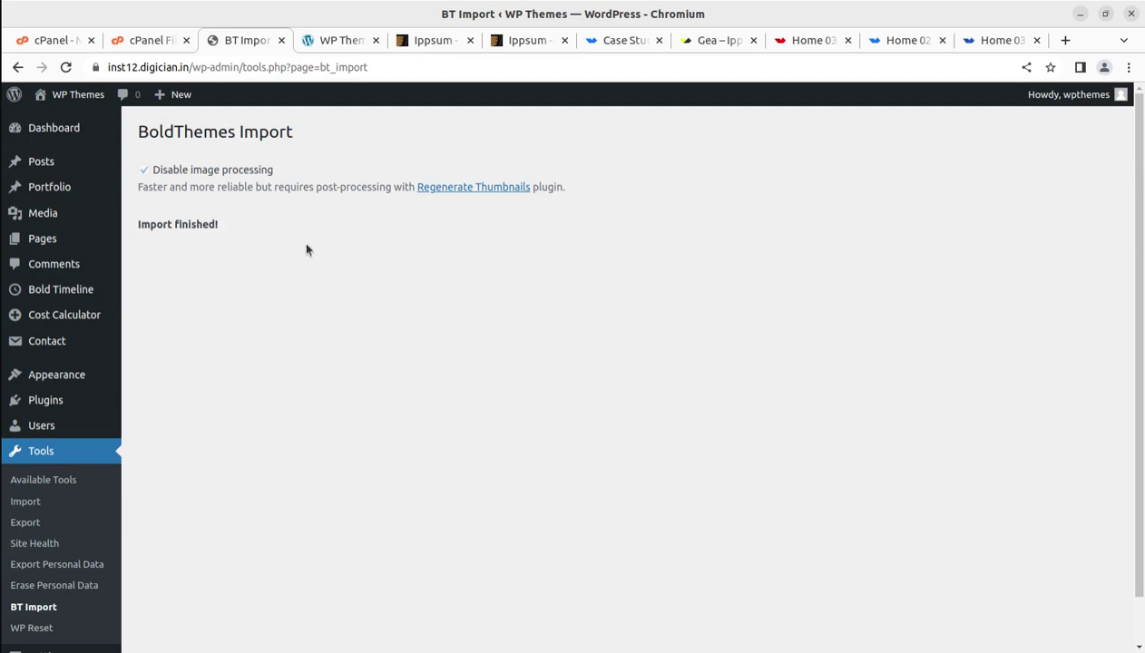
click(335, 45)
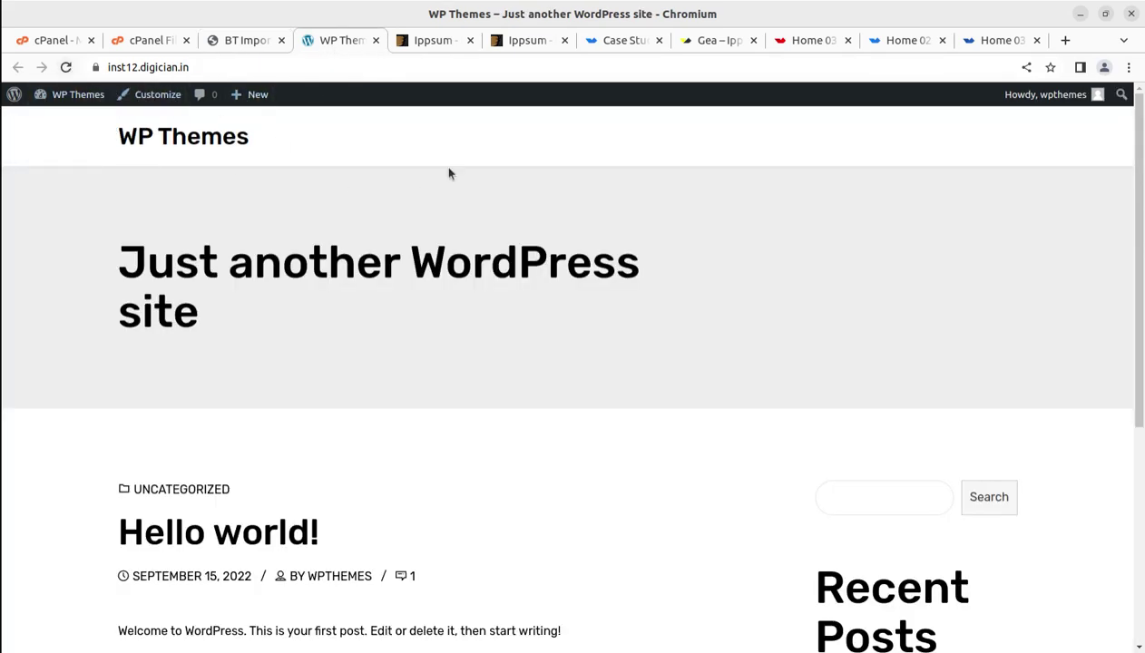
click(66, 68)
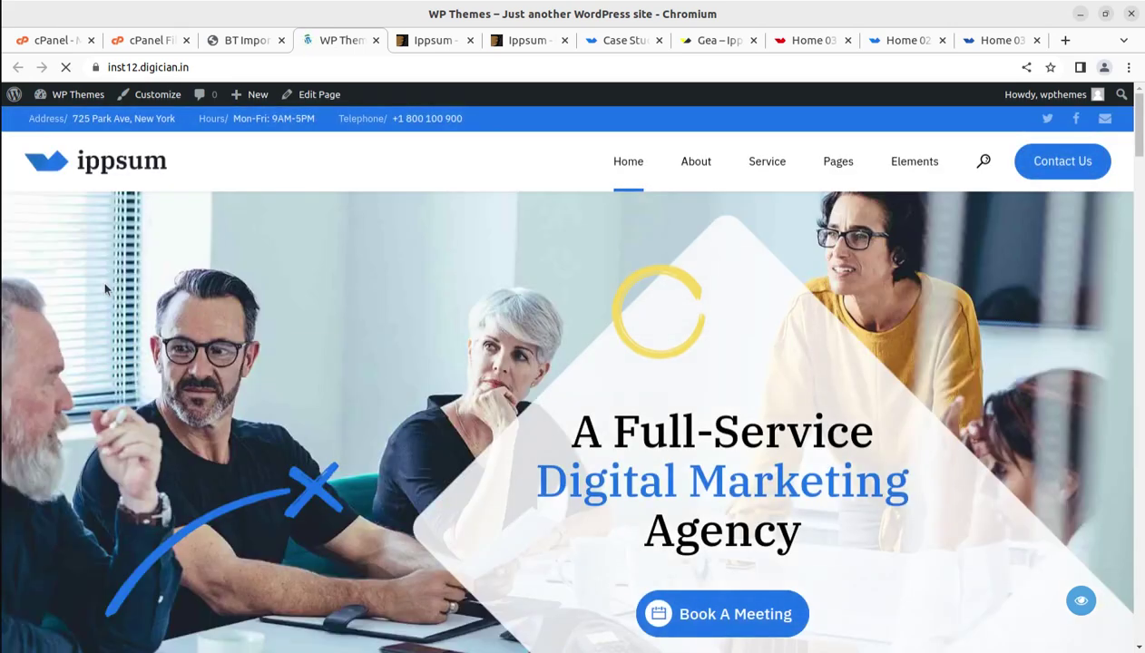
scroll(316, 295, down, 4)
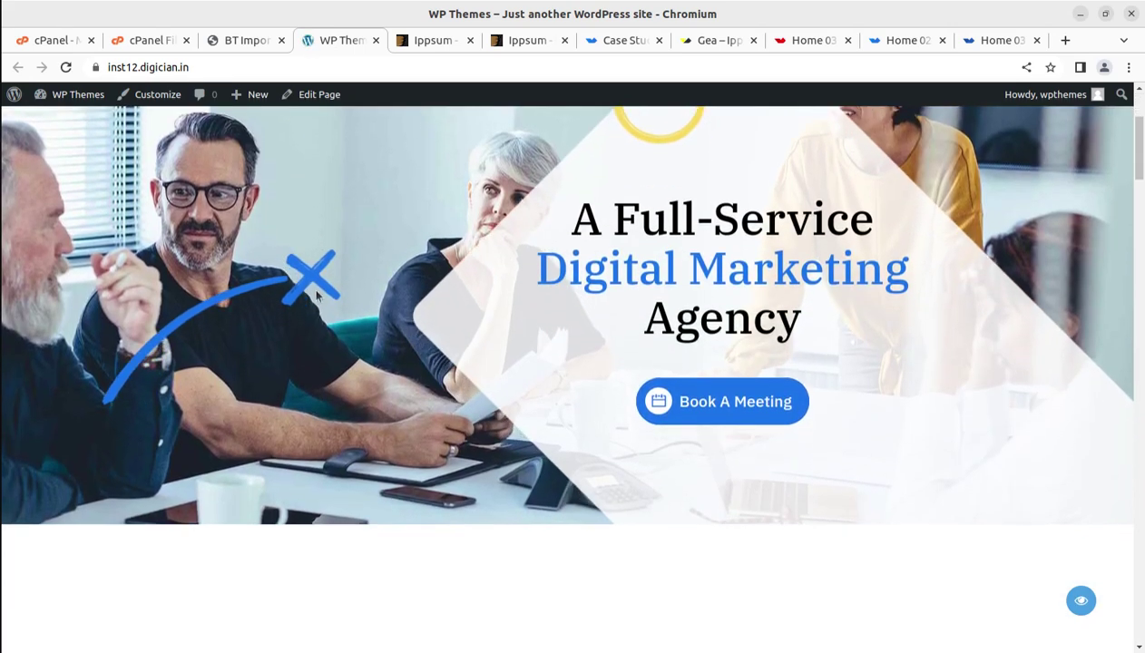
scroll(317, 296, down, 5)
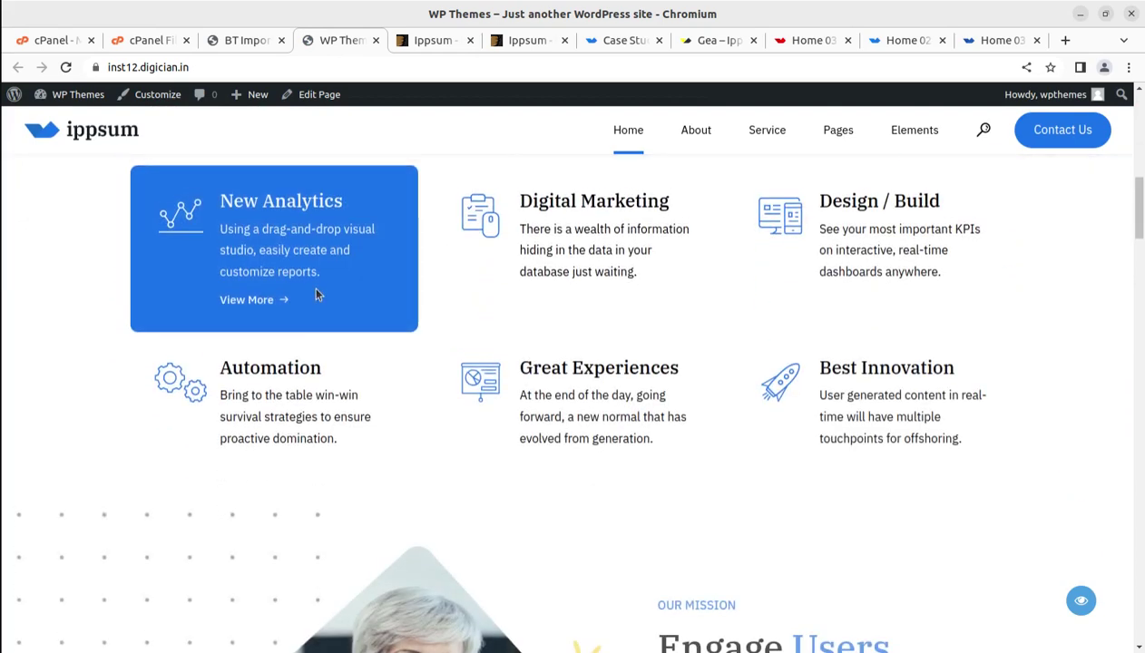
- Open the imported site's Home 02 page from the front page's navigation
scroll(317, 296, up, 3)
scroll(317, 295, up, 6)
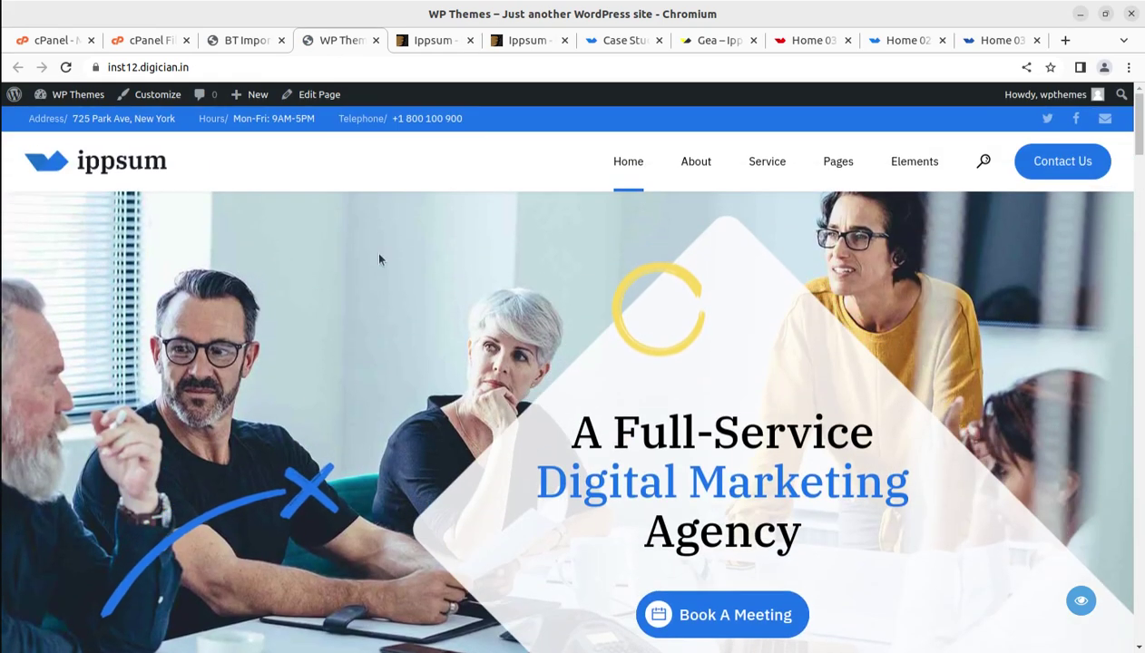
mouse_move(663, 149)
click(637, 254)
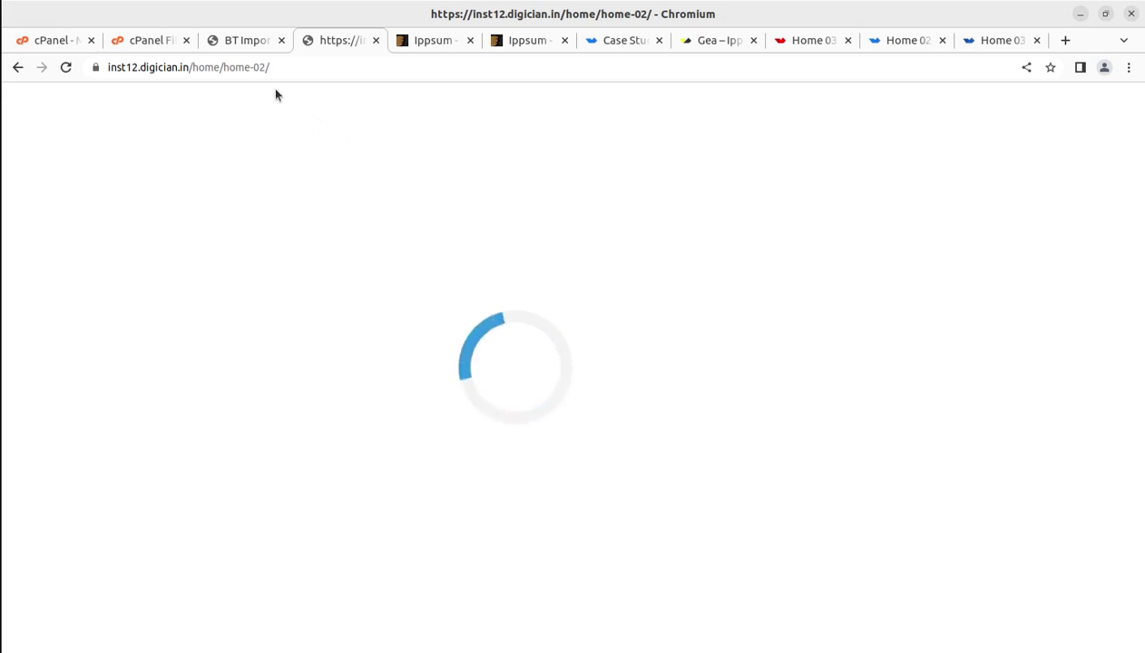
- Check the BoldThemes import status, then set the WordPress permalink structure to Post name and save it
click(239, 42)
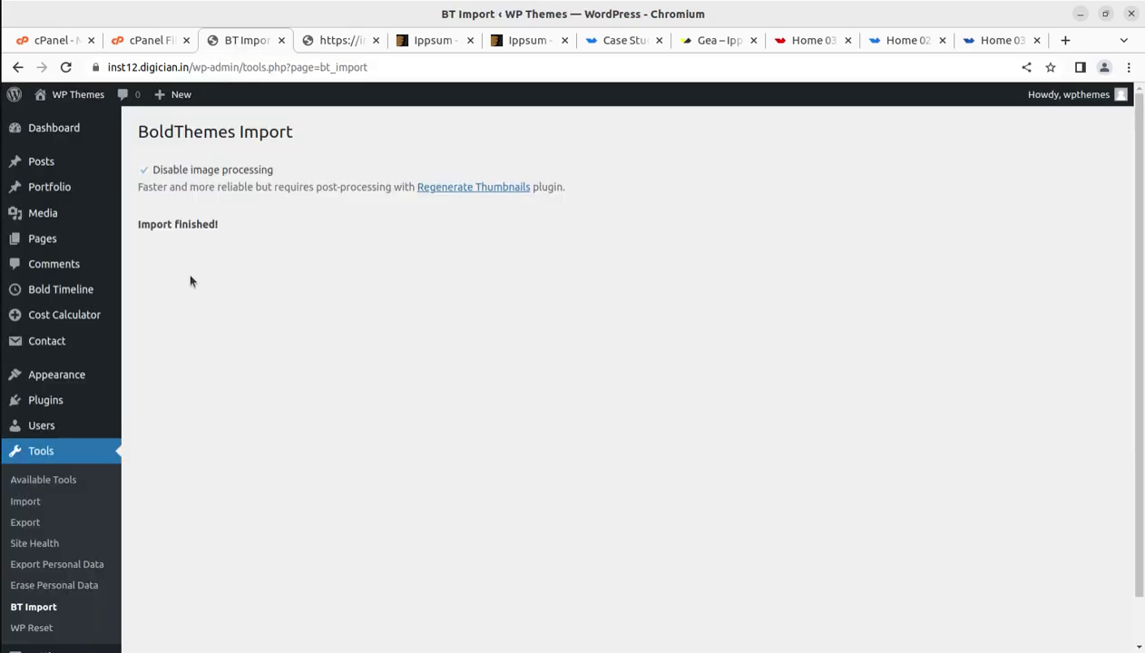
click(46, 130)
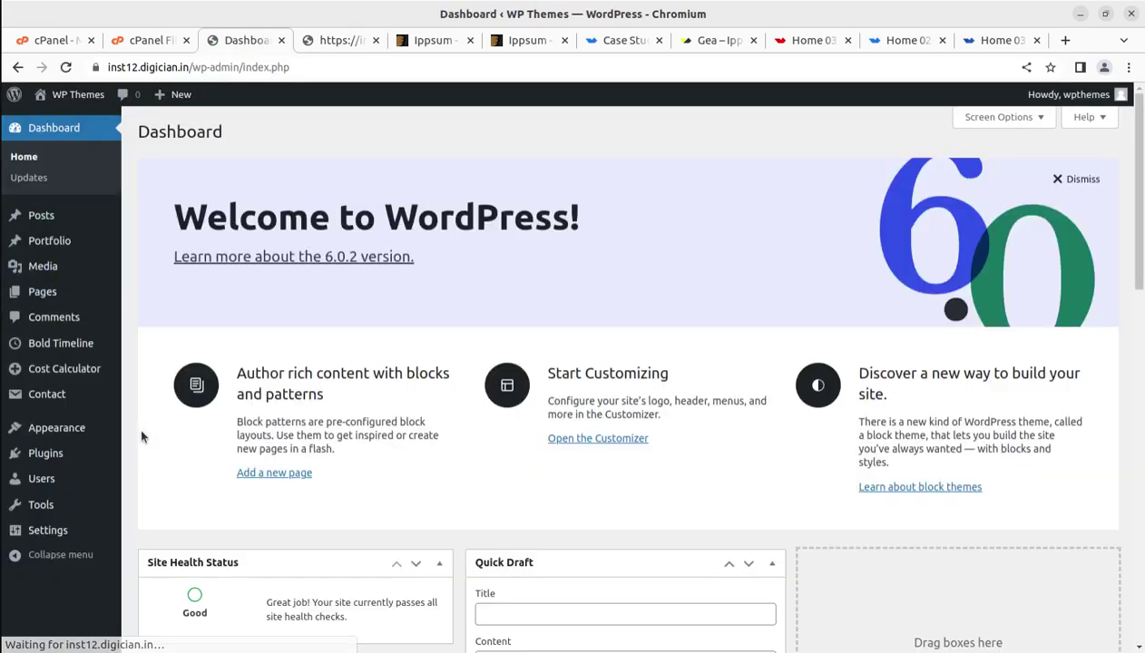
mouse_move(36, 530)
click(159, 566)
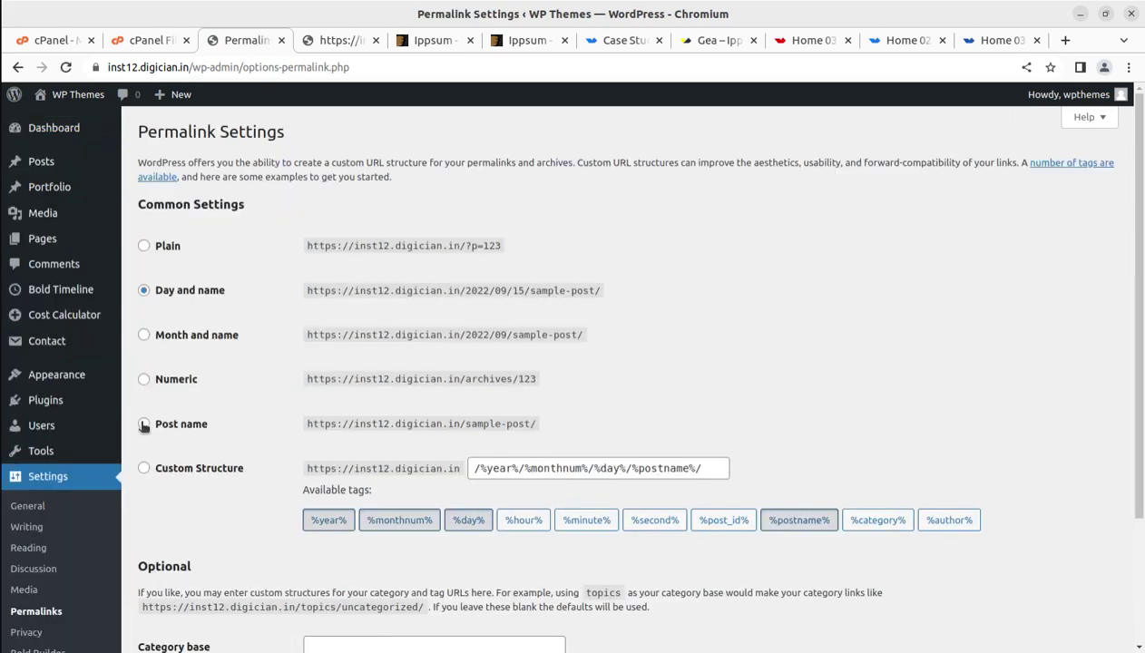
click(143, 425)
scroll(226, 435, down, 2)
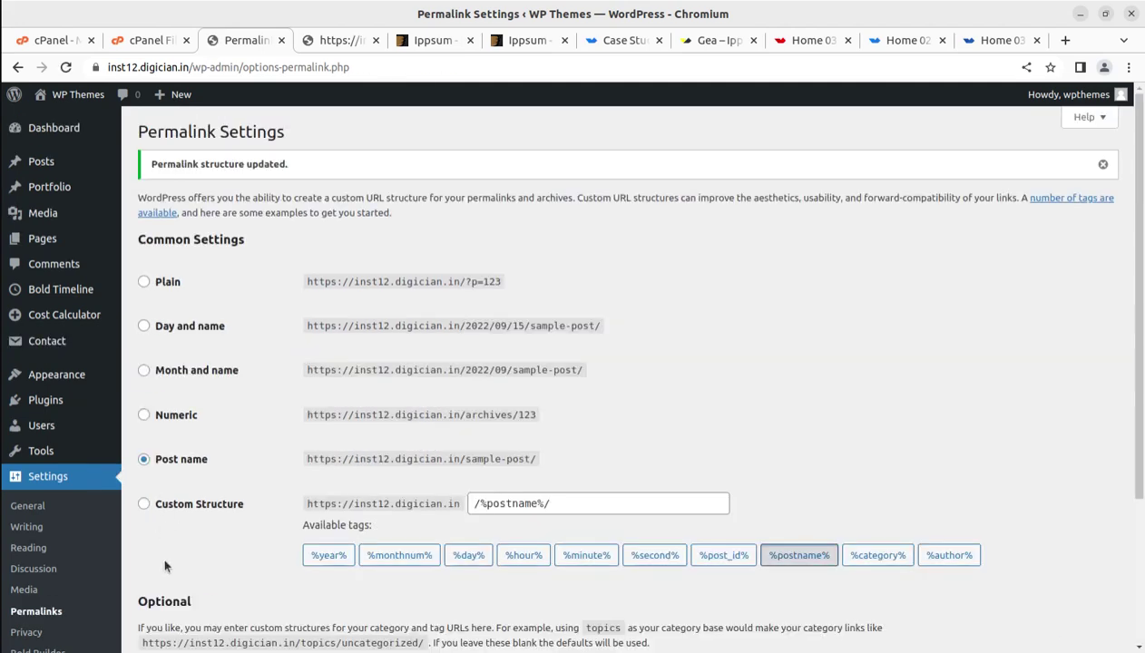
scroll(168, 555, down, 3)
click(186, 579)
scroll(228, 485, down, 3)
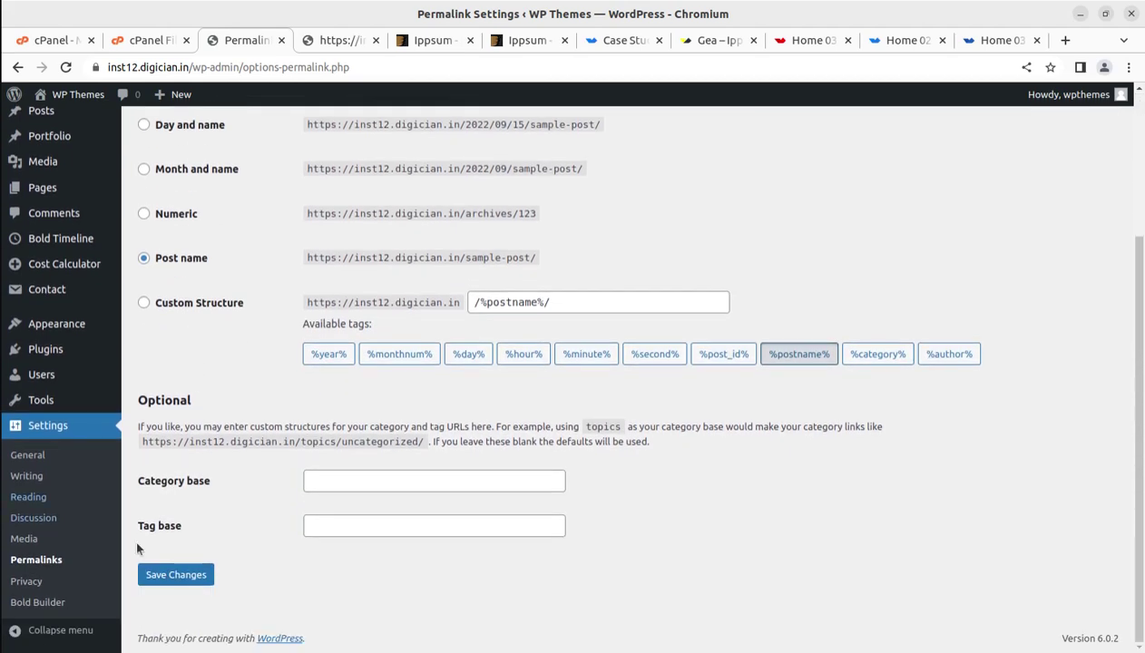
- Reload the Home 02 page and look through its content sections down to the pricing and sign-up form
click(338, 41)
click(66, 68)
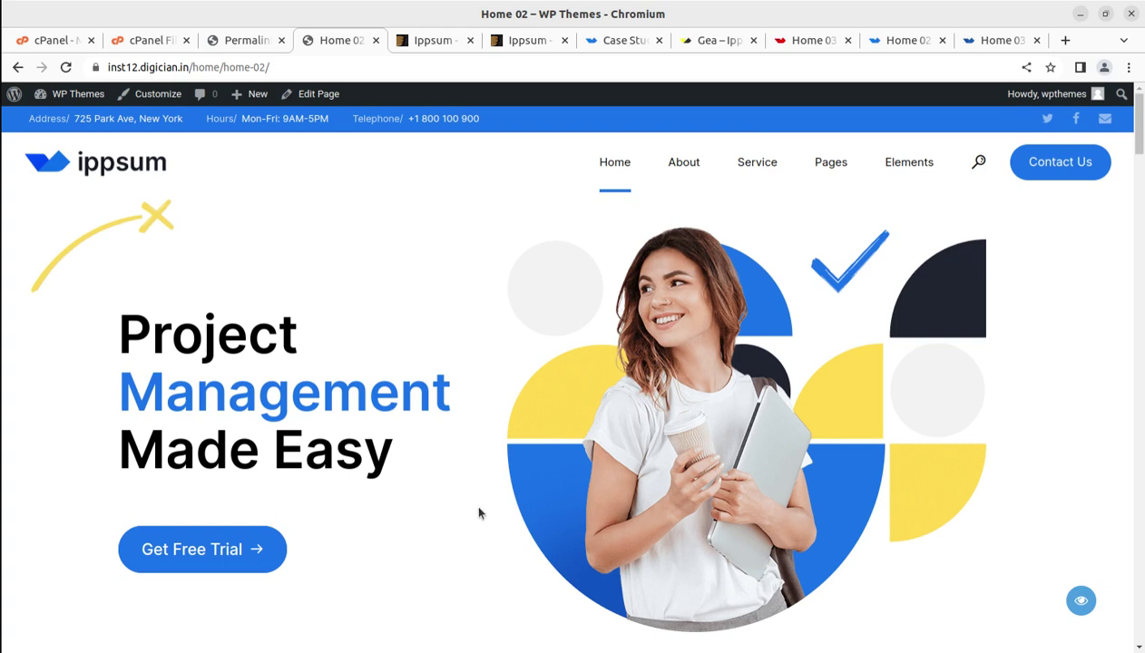
scroll(499, 510, down, 5)
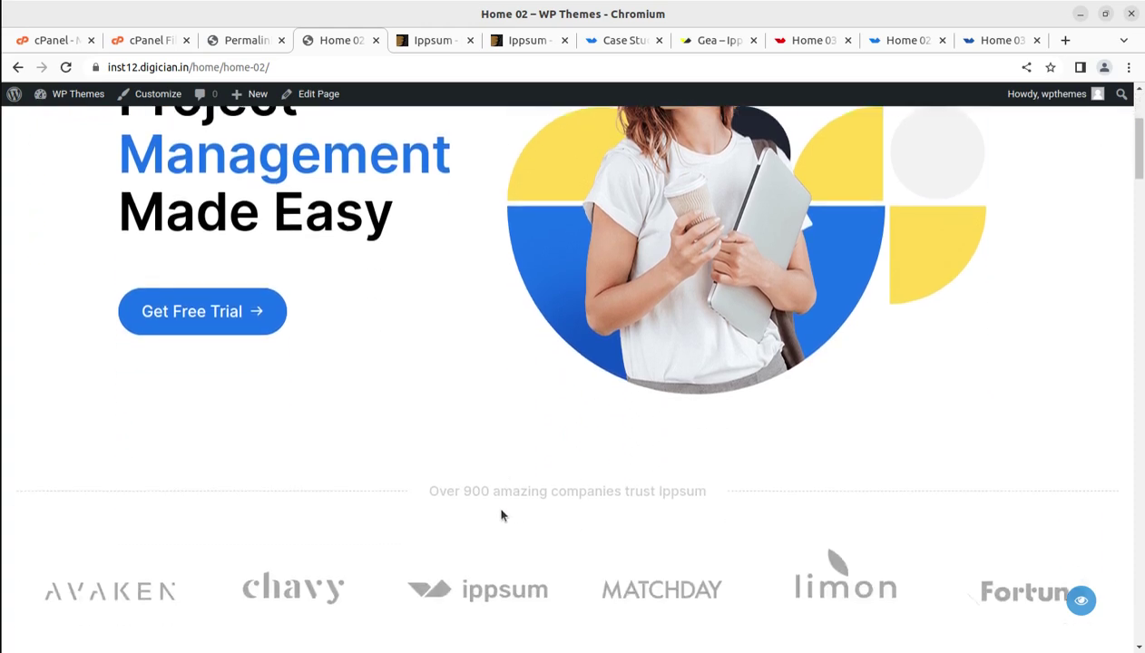
scroll(501, 515, down, 4)
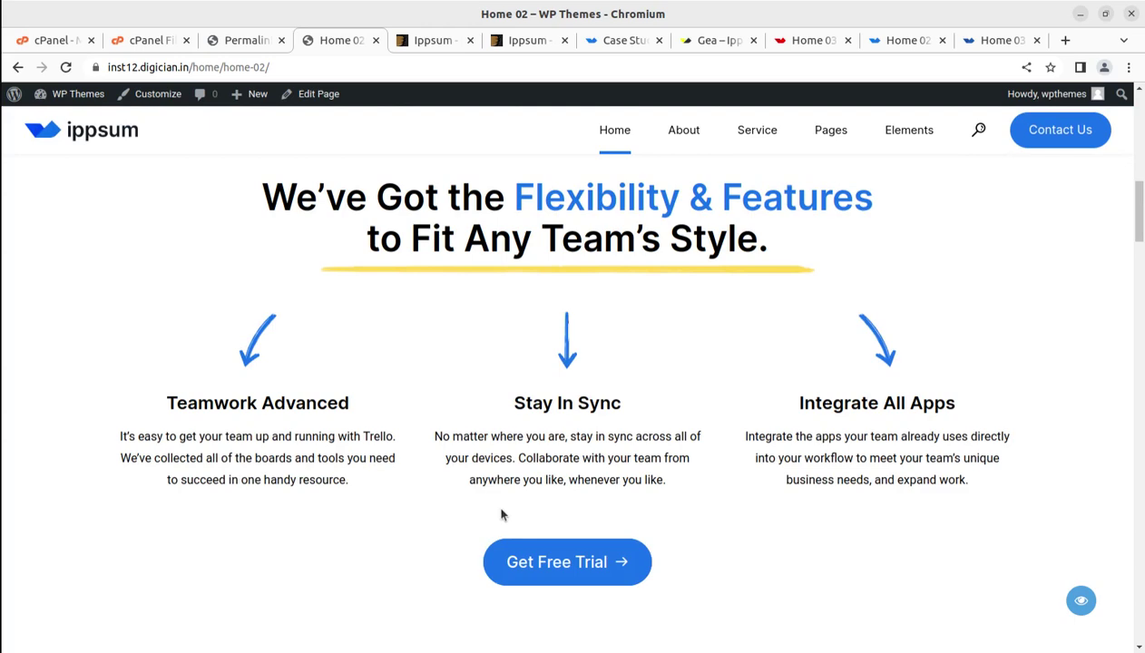
scroll(500, 515, down, 6)
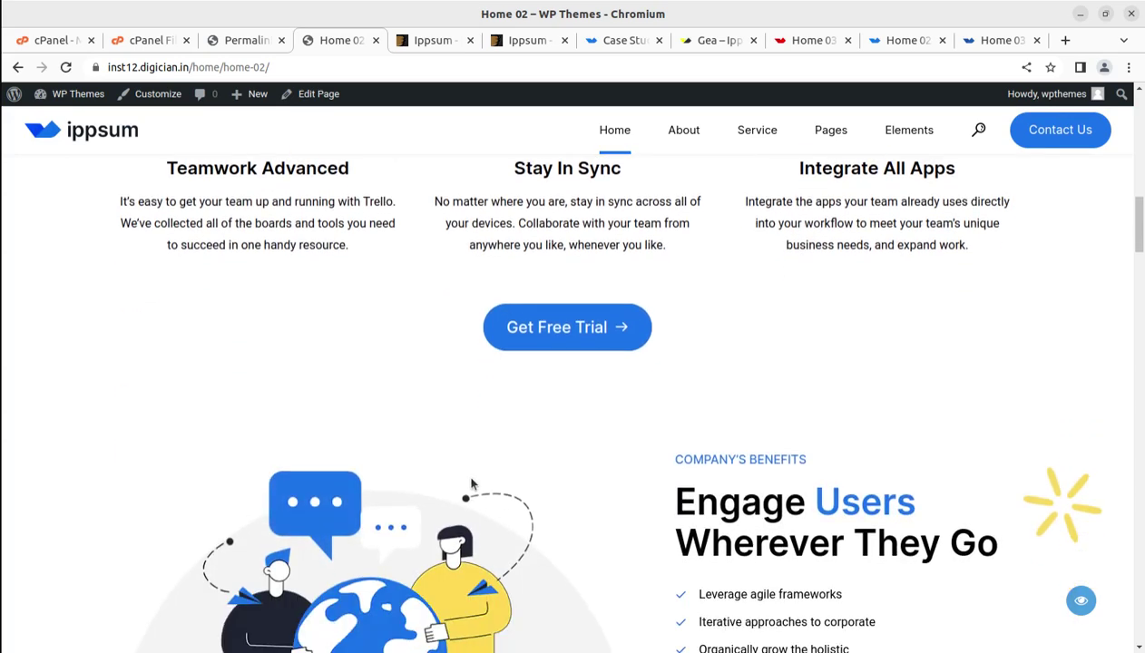
scroll(471, 484, down, 8)
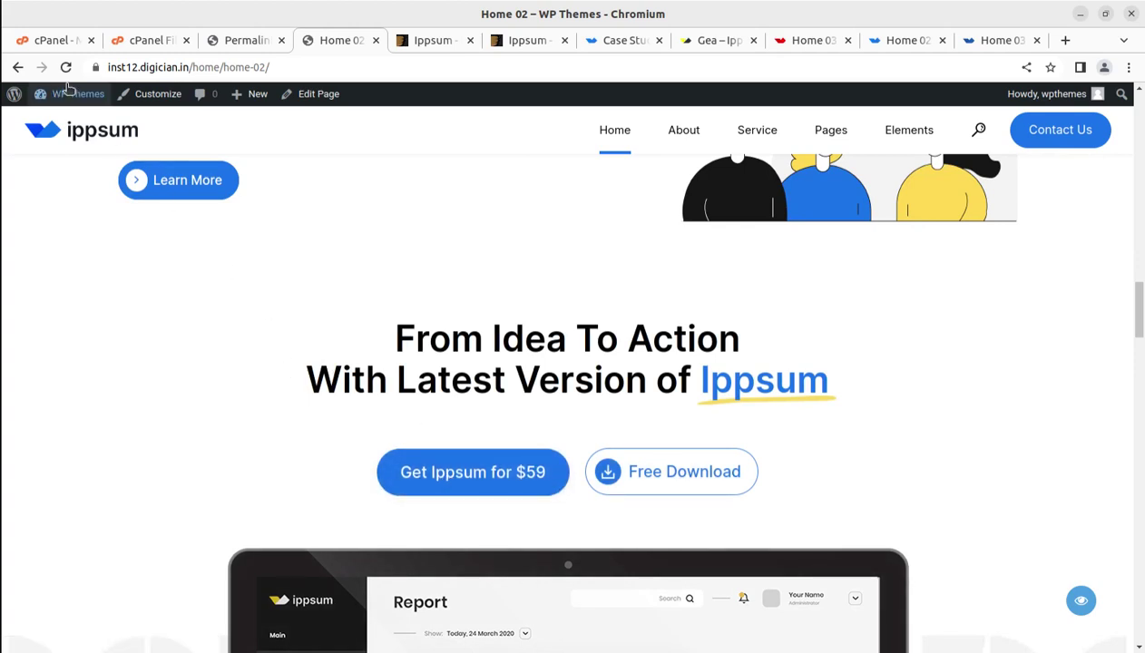
scroll(464, 406, down, 3)
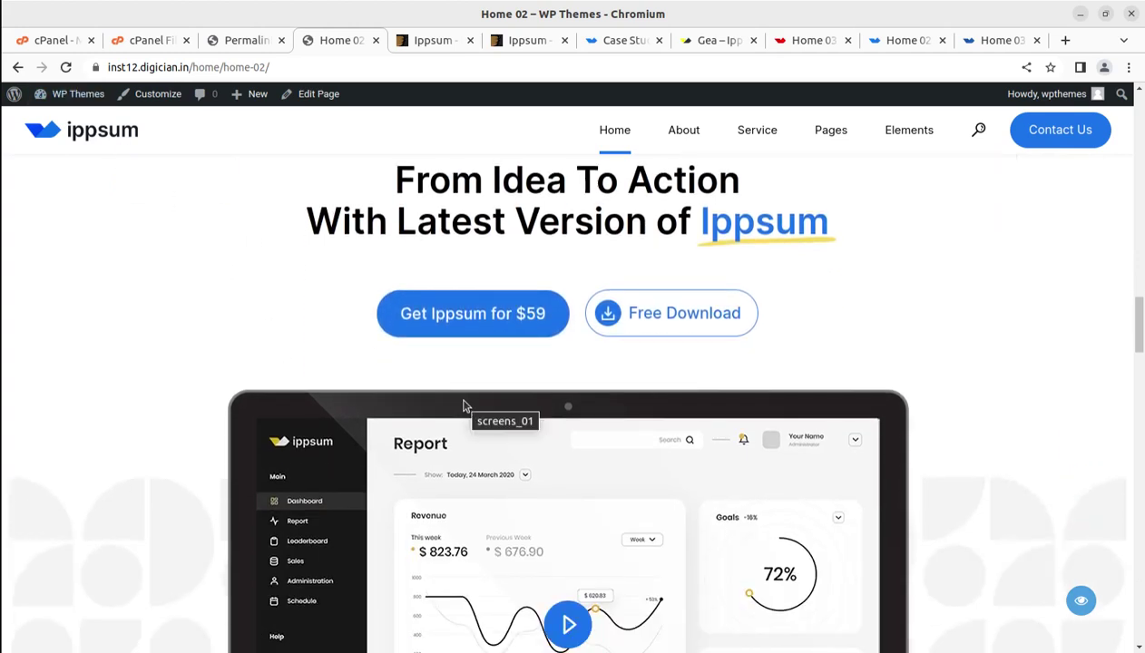
scroll(304, 386, down, 8)
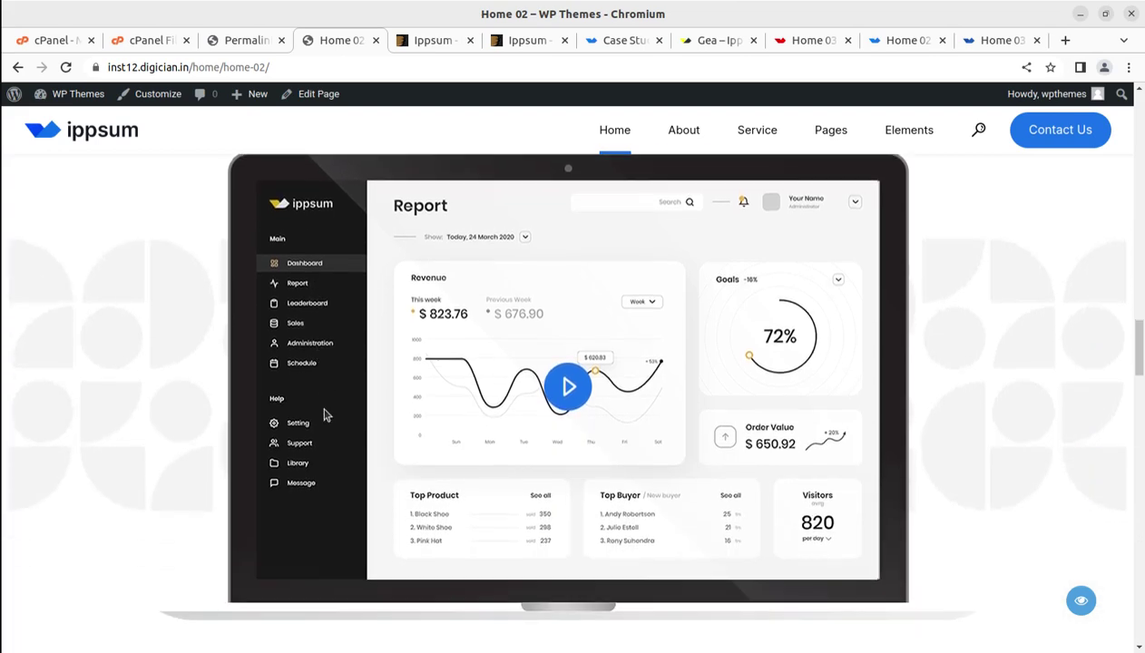
scroll(326, 414, down, 7)
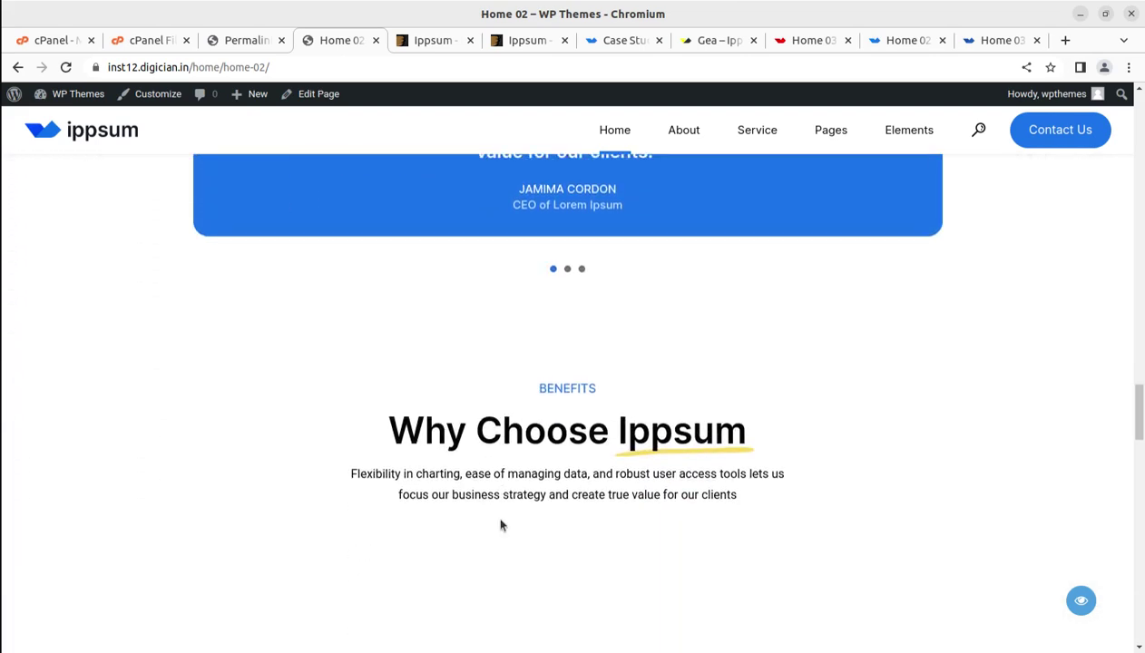
scroll(628, 448, down, 7)
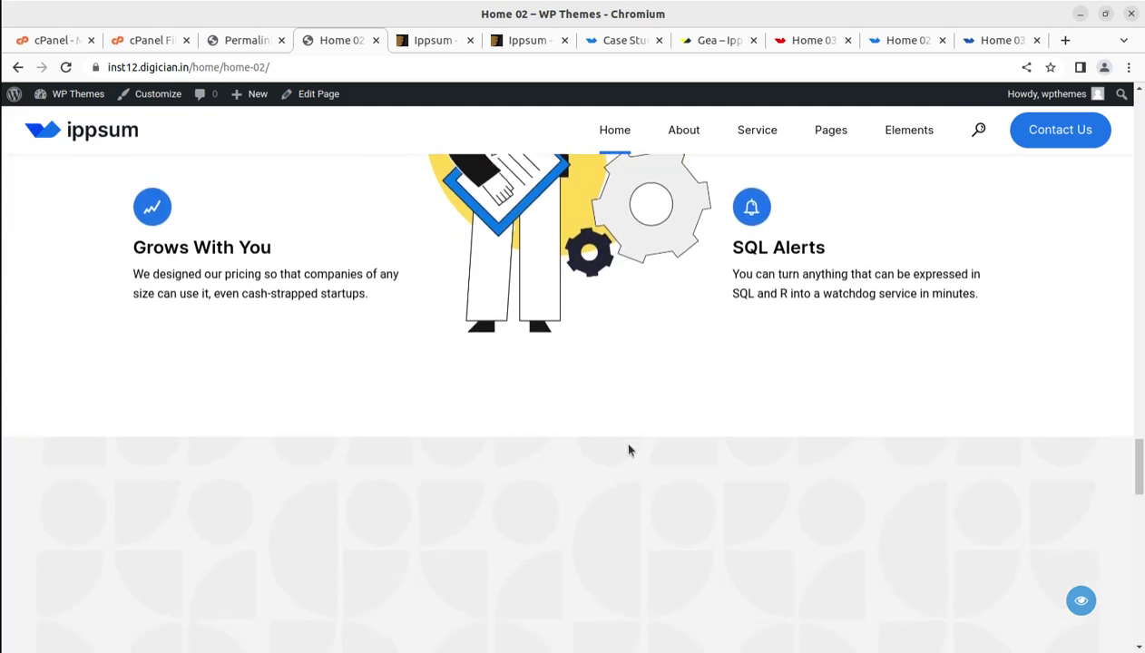
scroll(628, 449, down, 4)
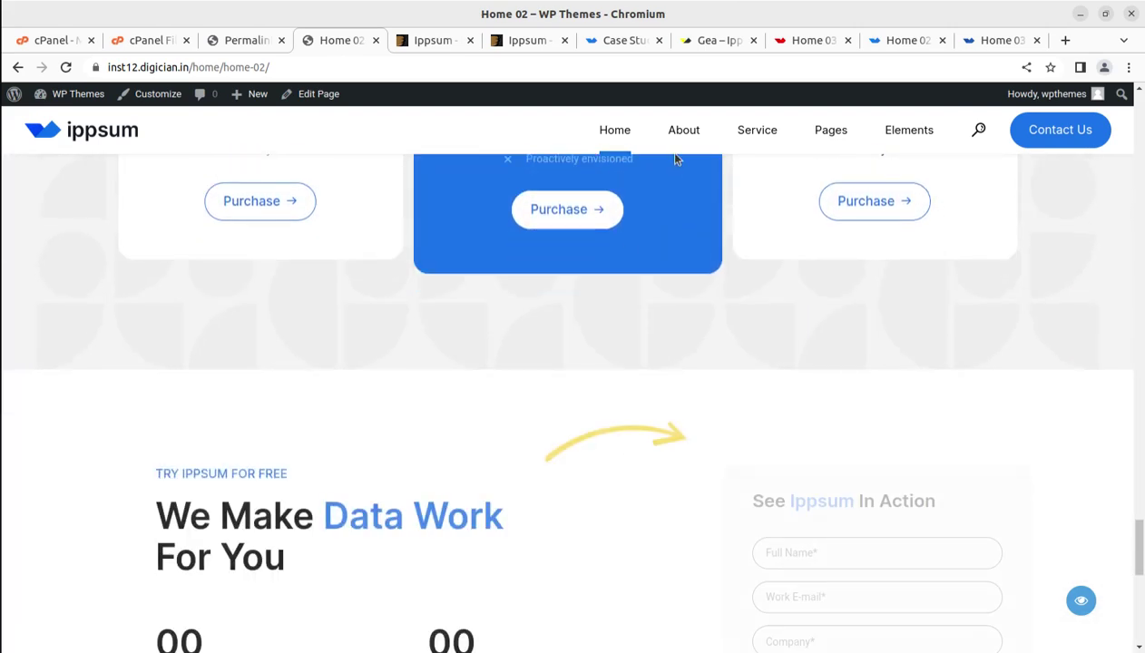
- Open the imported site's About page and look through its content
mouse_move(679, 133)
click(688, 178)
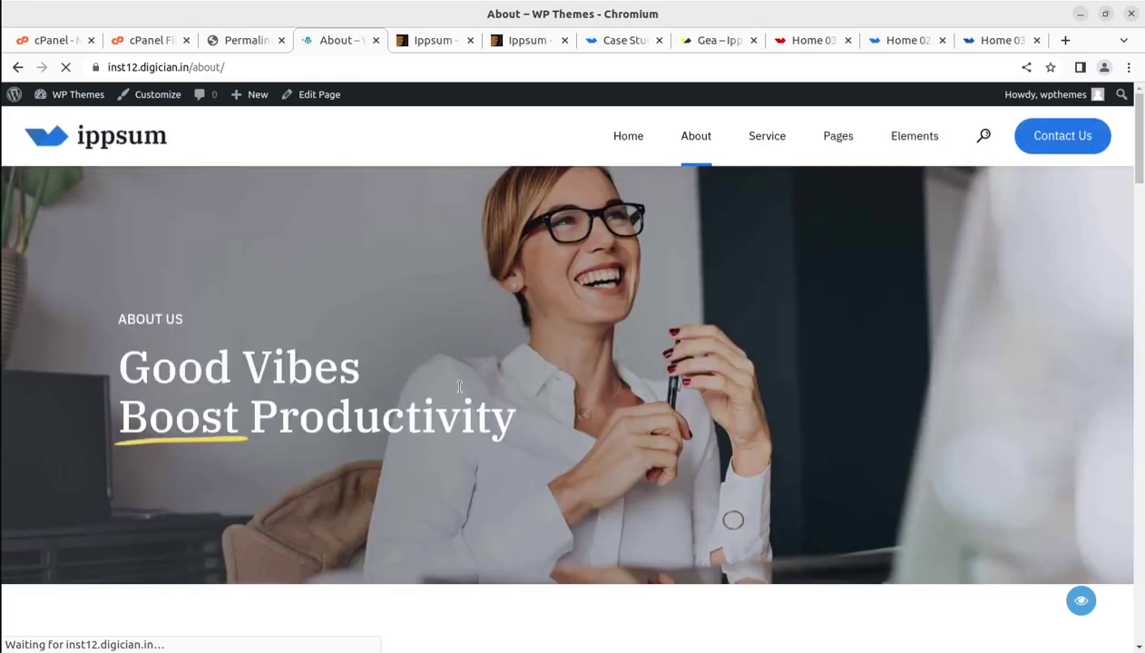
scroll(460, 385, down, 10)
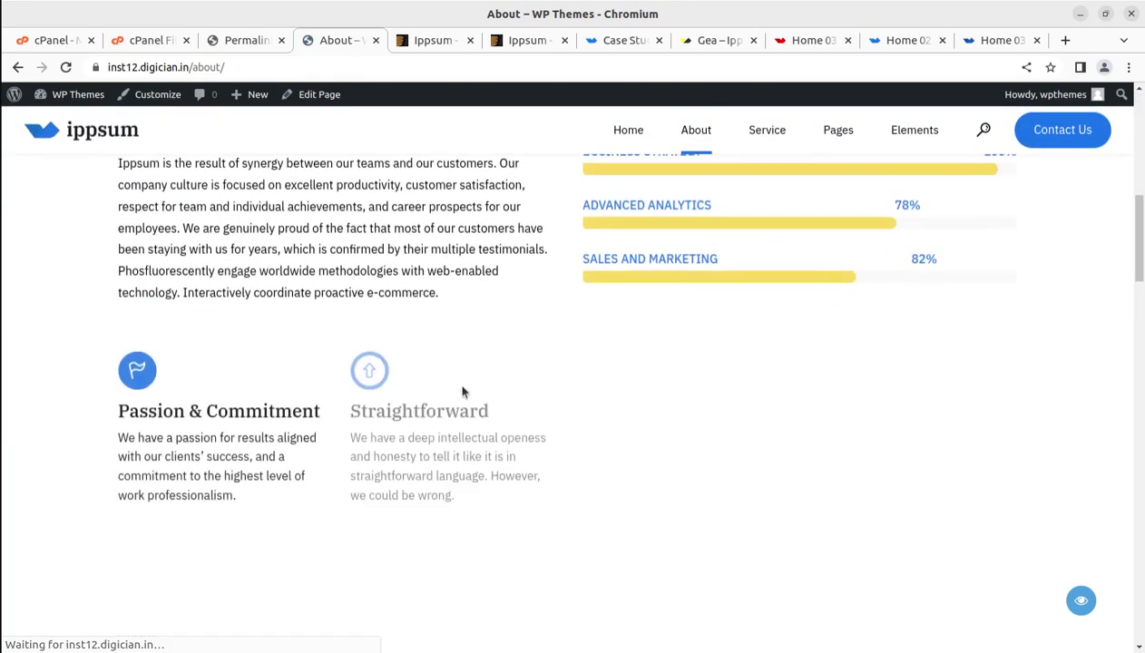
scroll(462, 392, down, 8)
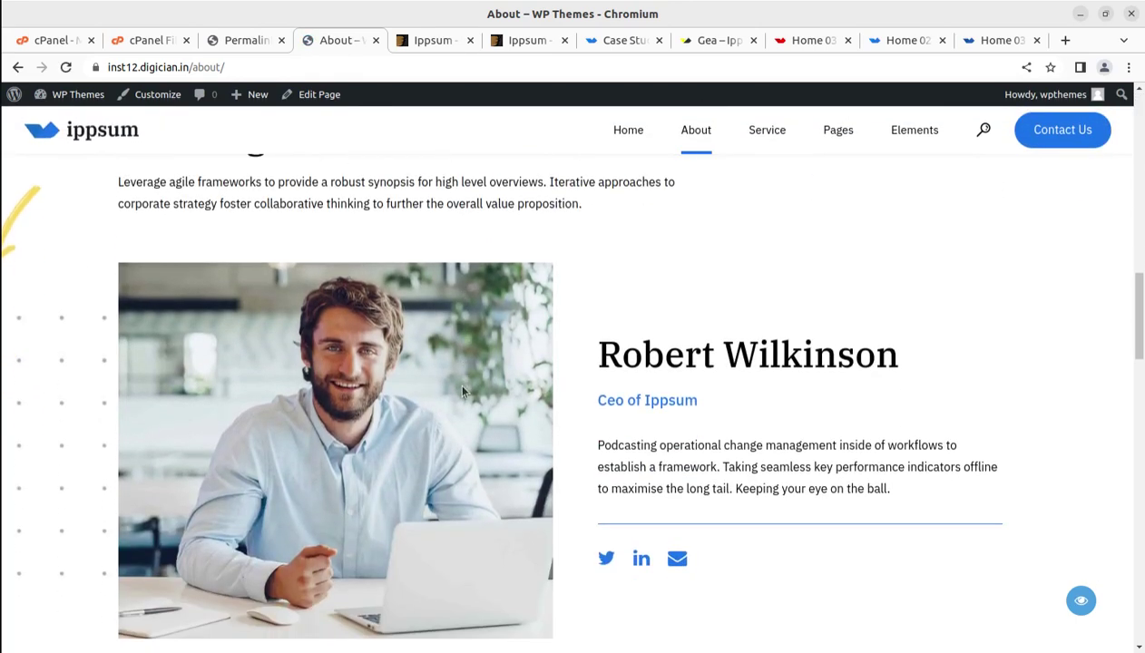
- Open the imported site's Service page and examine its service list and company benefits section
mouse_move(761, 143)
click(773, 175)
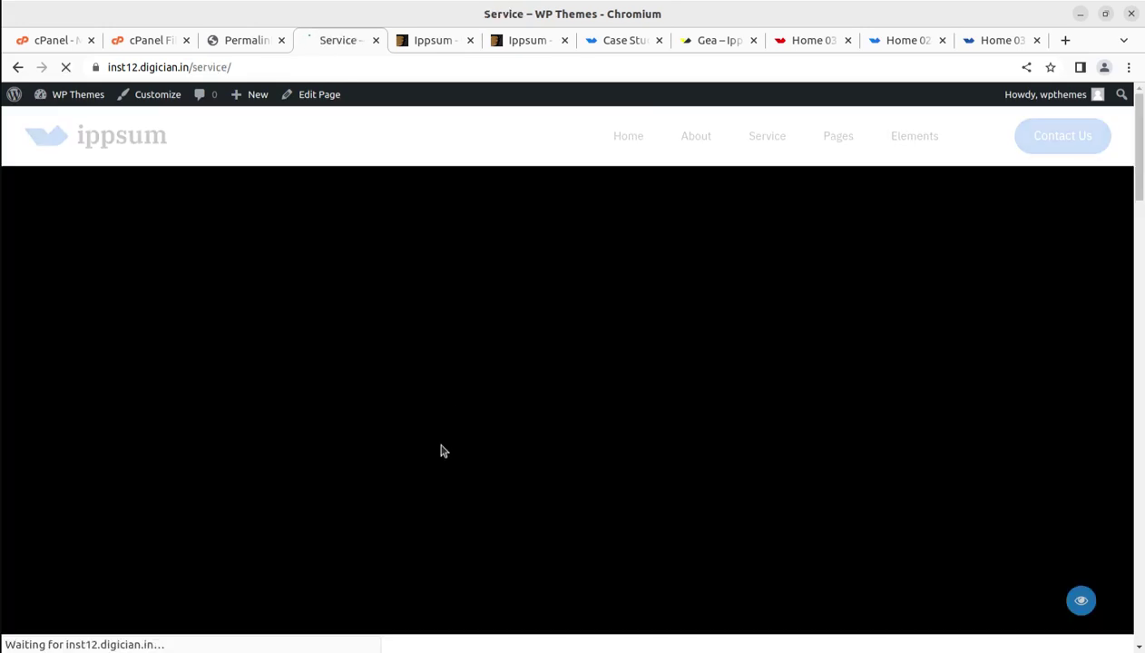
scroll(424, 471, down, 6)
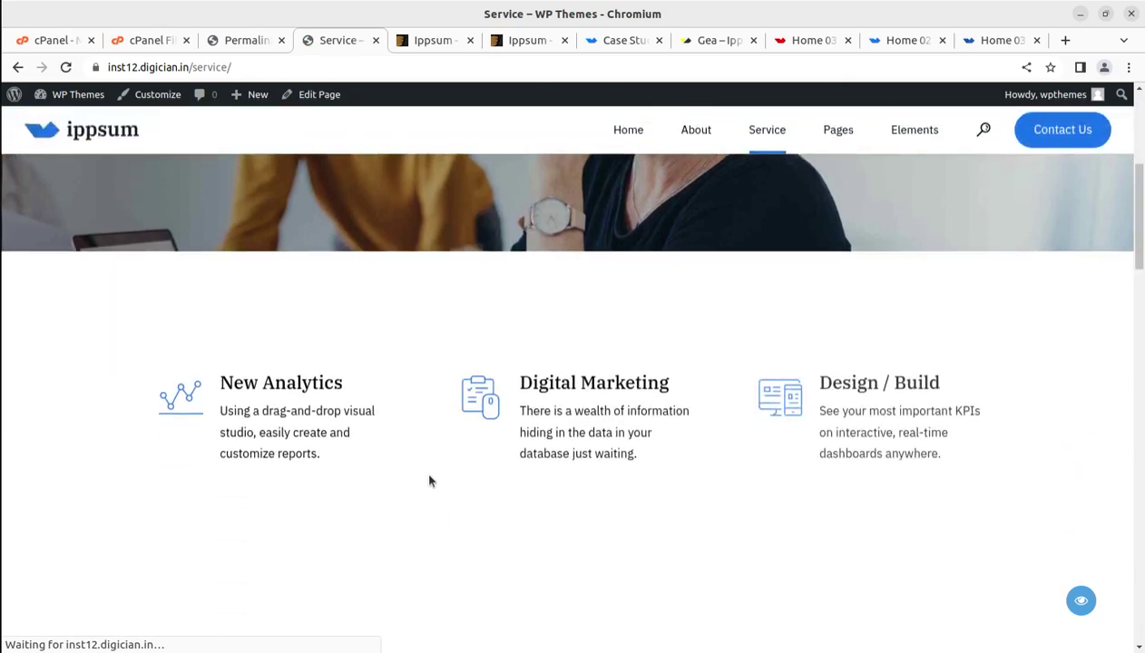
scroll(431, 480, down, 3)
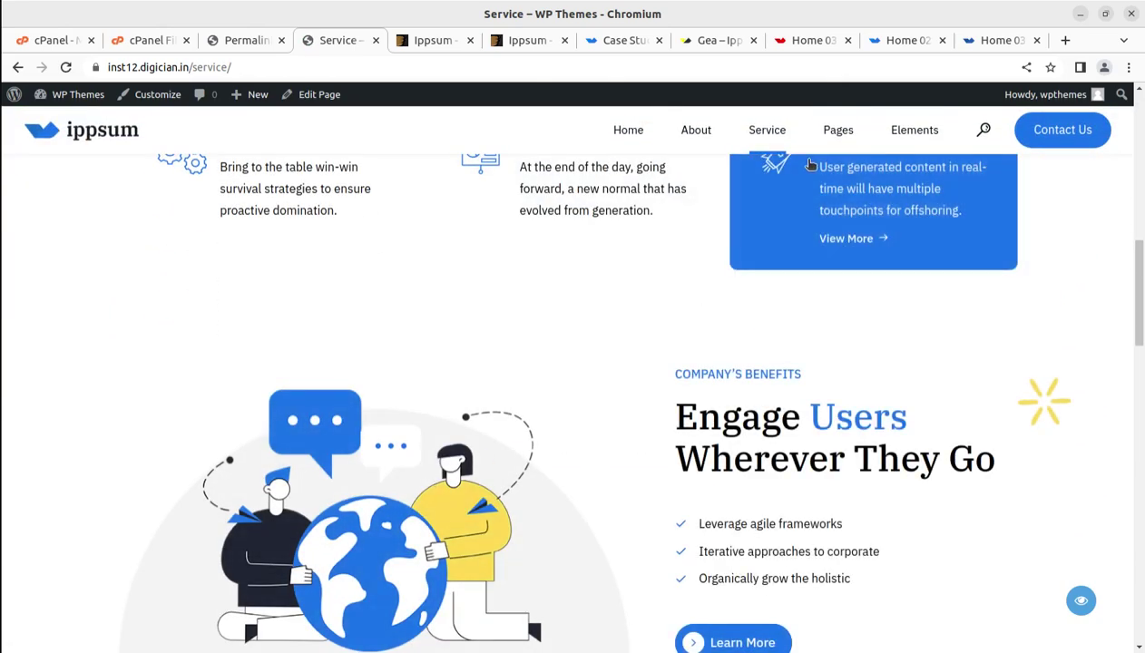
- Open the Case Studies page in Columns View and look through its entries
mouse_move(838, 130)
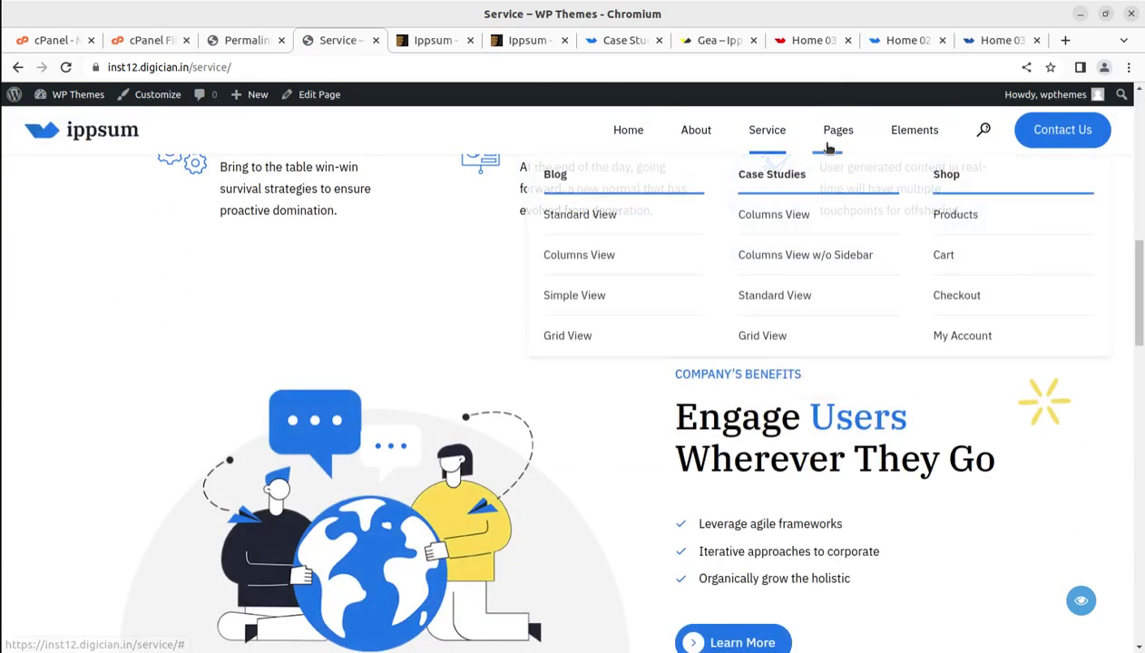
click(756, 218)
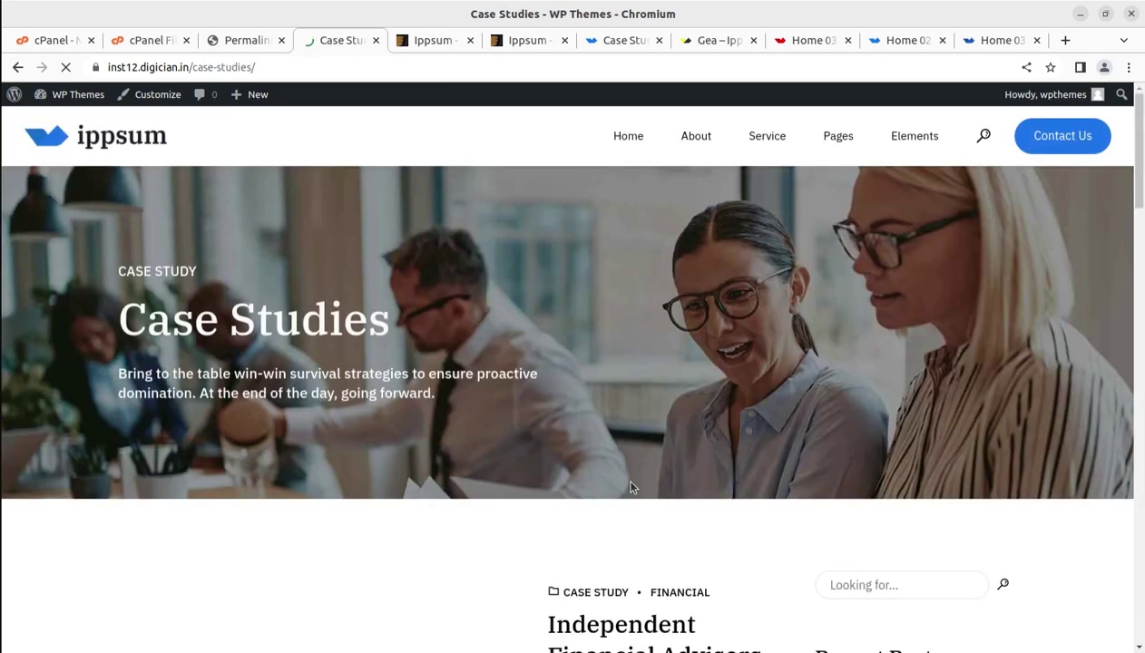
scroll(632, 487, down, 2)
scroll(632, 487, down, 2)
scroll(632, 487, down, 2)
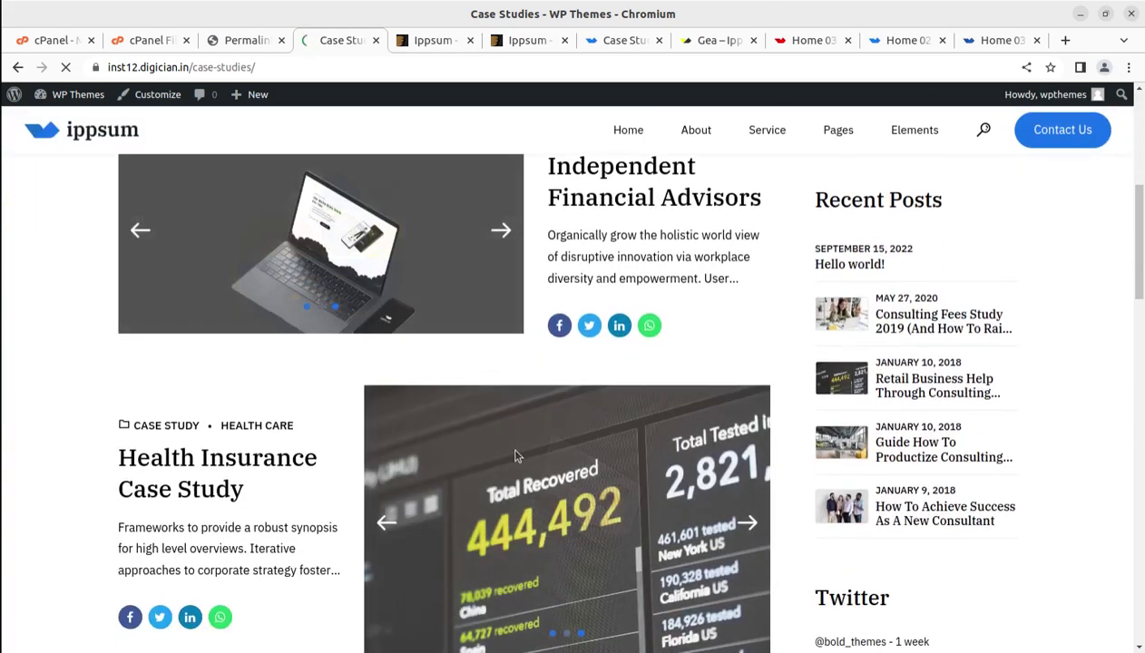
- Return to the Service page and examine its company and user benefits sections
click(17, 67)
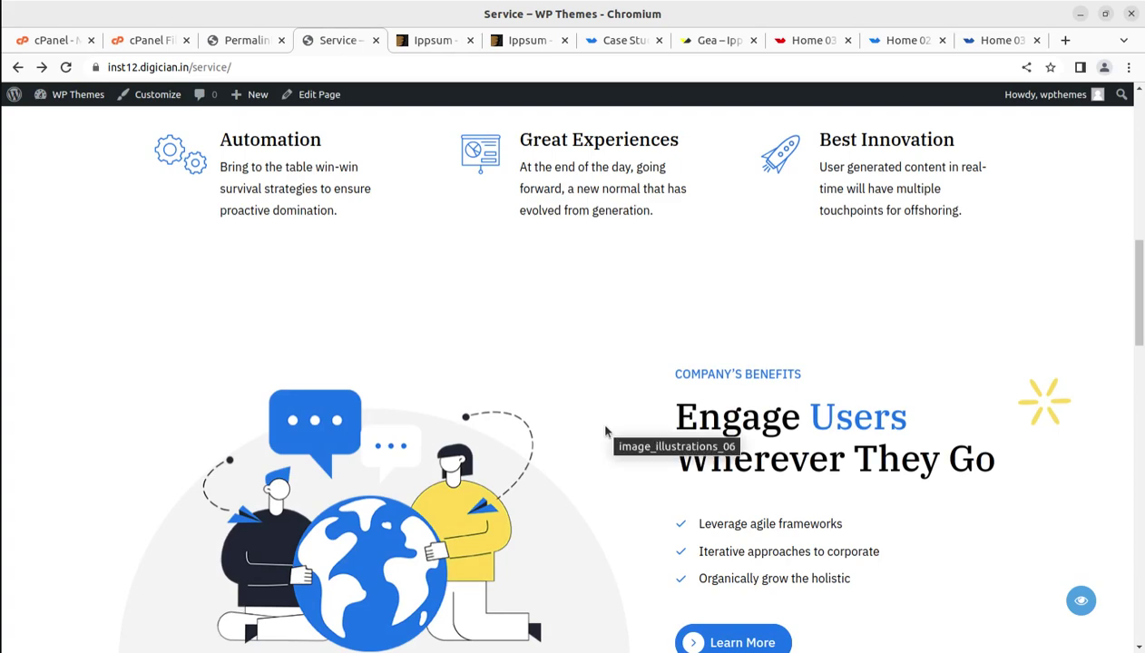
scroll(586, 426, down, 6)
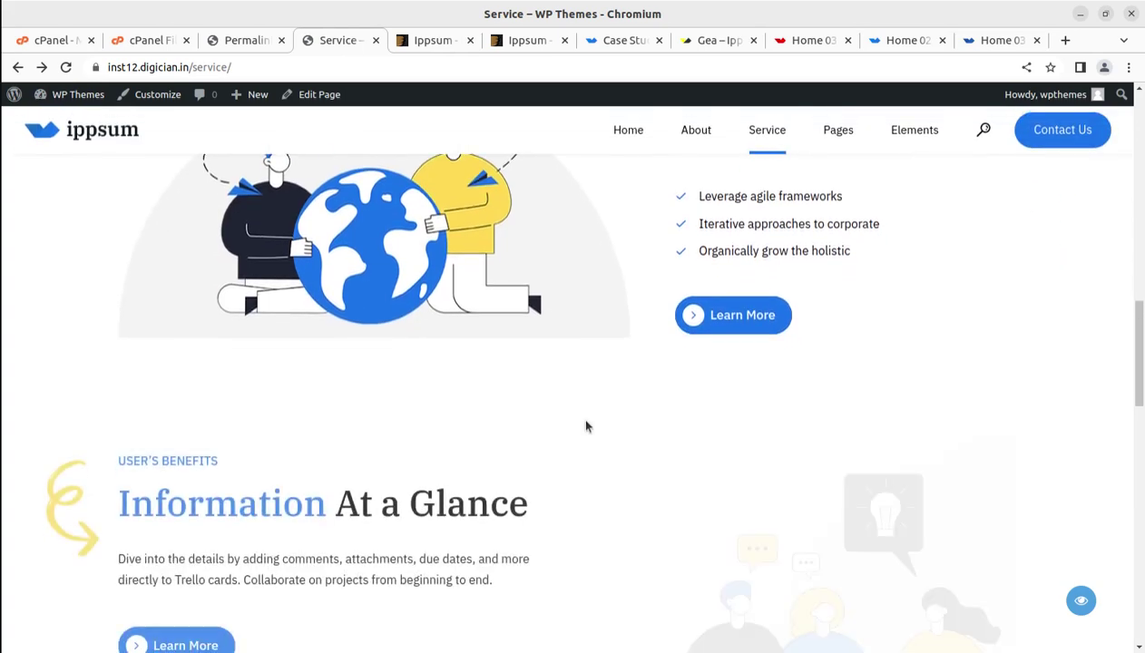
scroll(586, 426, down, 2)
scroll(585, 426, up, 8)
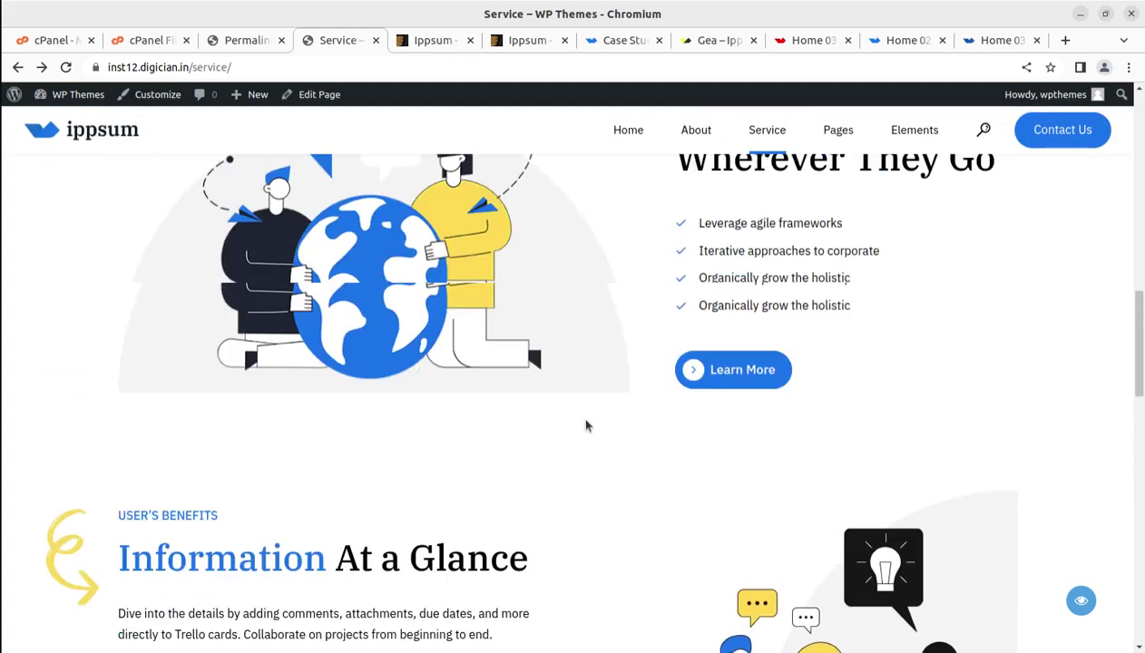
scroll(586, 426, up, 3)
- Return to the site's front page and reopen the Home 02 layout from there
click(623, 142)
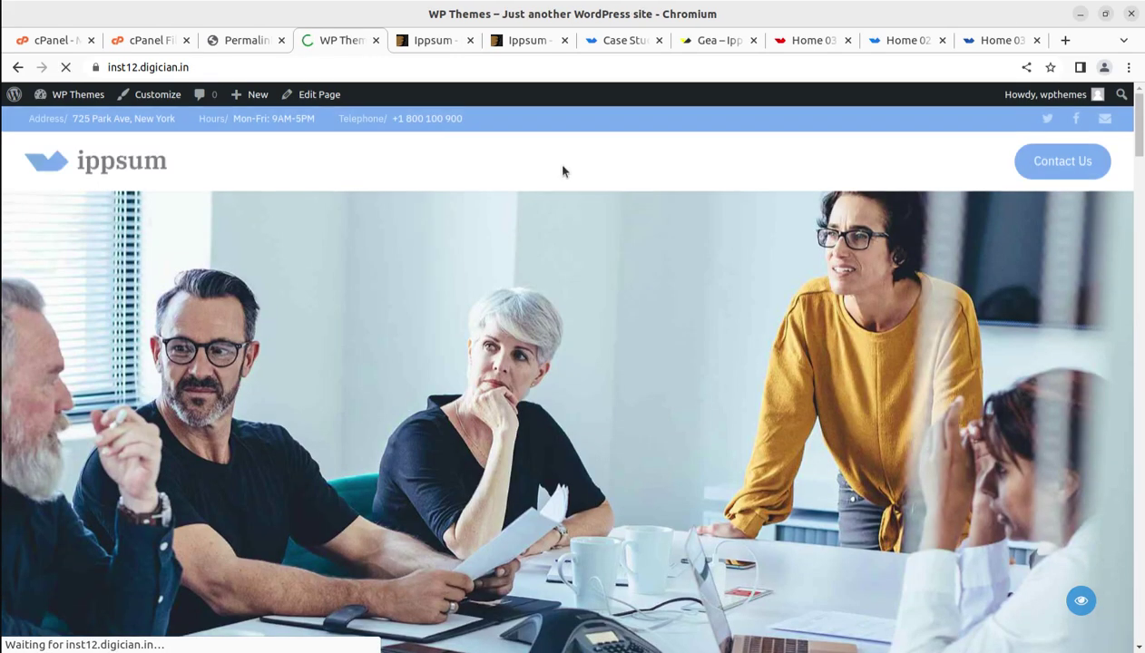
mouse_move(649, 220)
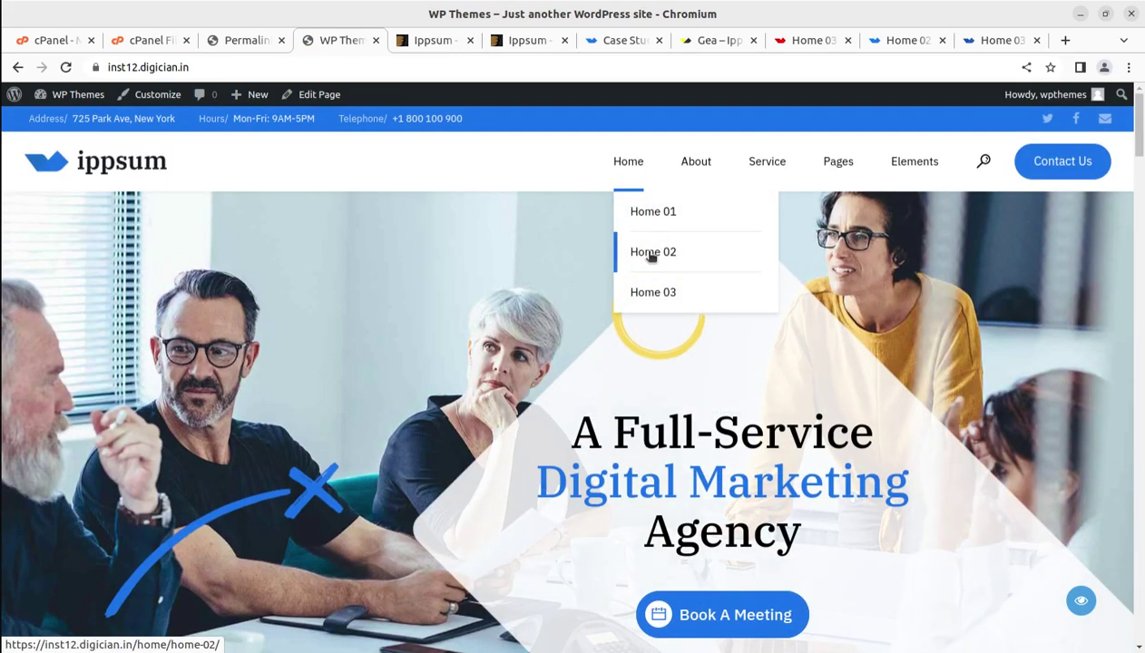
click(649, 254)
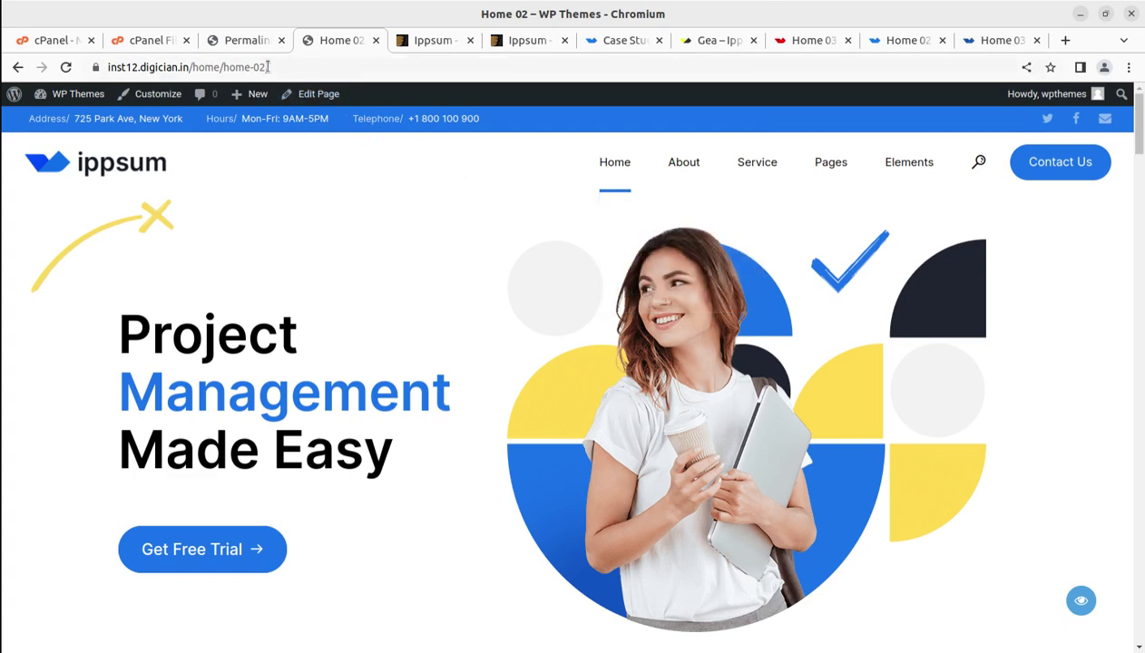
- Set the site's static homepage to the Home 02 page in the theme customizer and publish the change
click(243, 41)
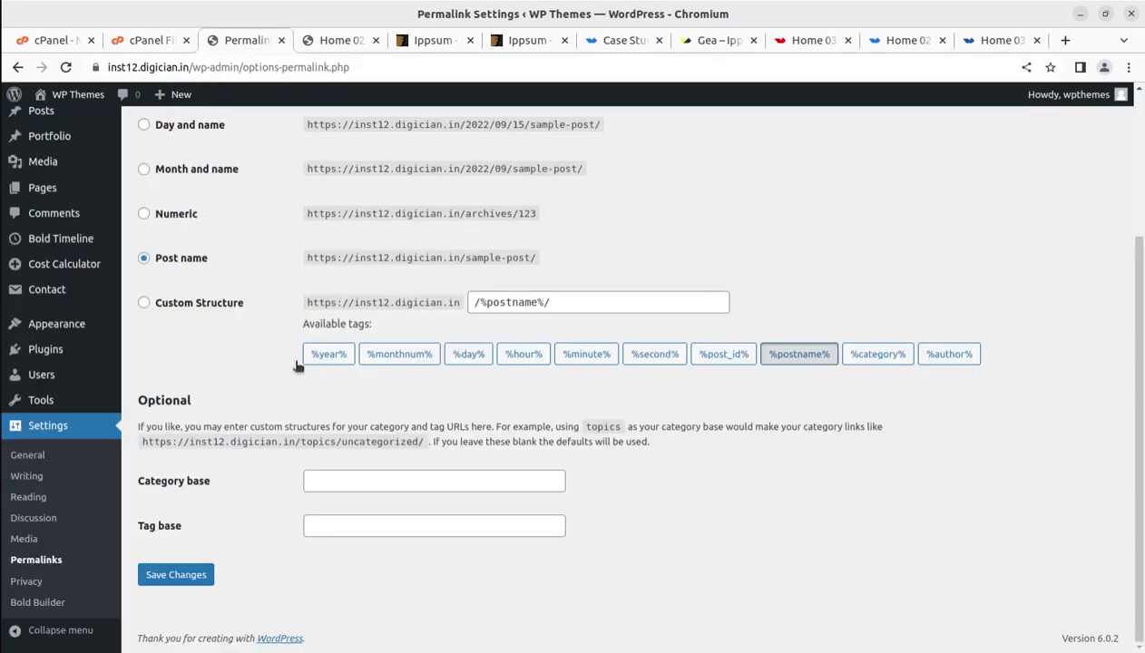
mouse_move(107, 337)
click(143, 352)
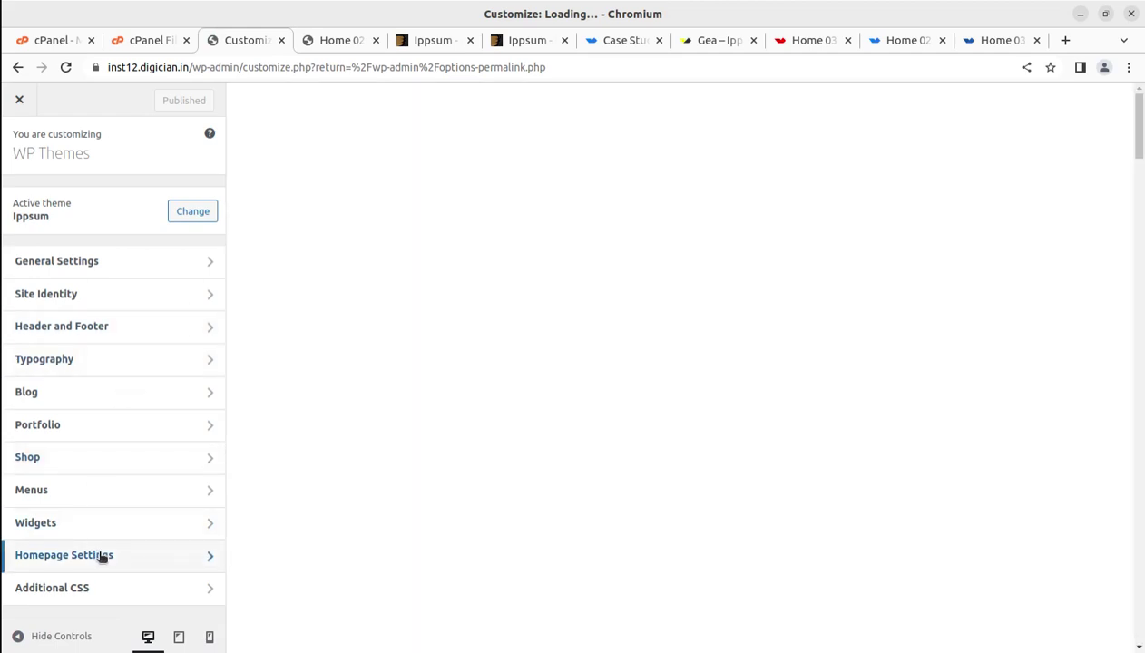
click(98, 556)
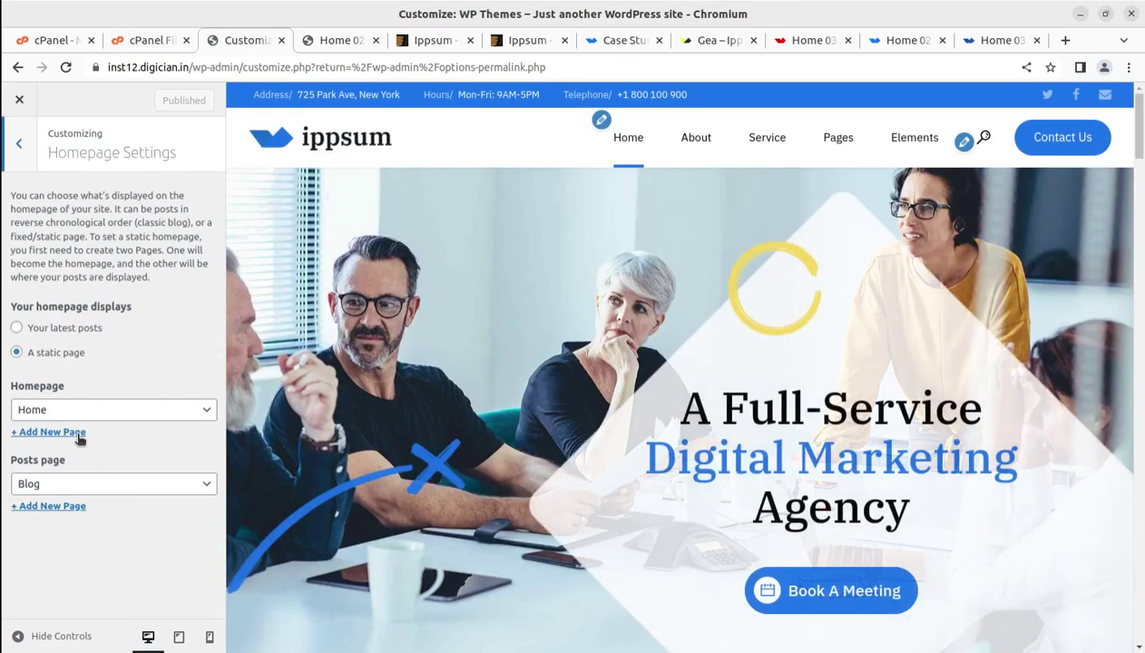
click(84, 410)
scroll(89, 326, down, 1)
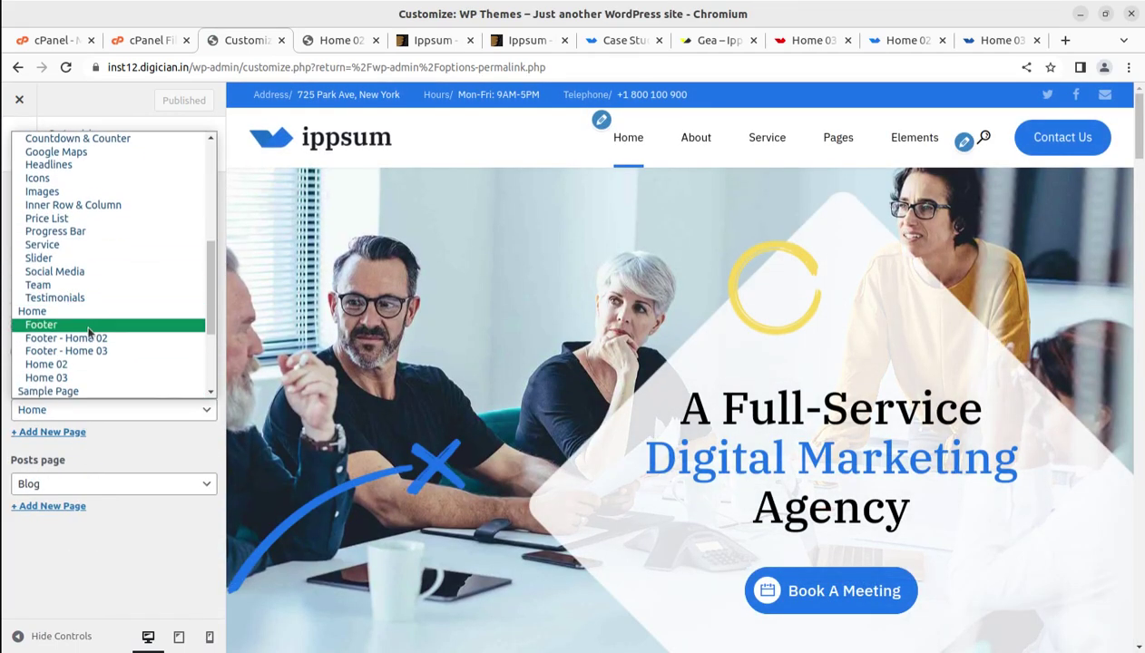
click(86, 363)
click(163, 99)
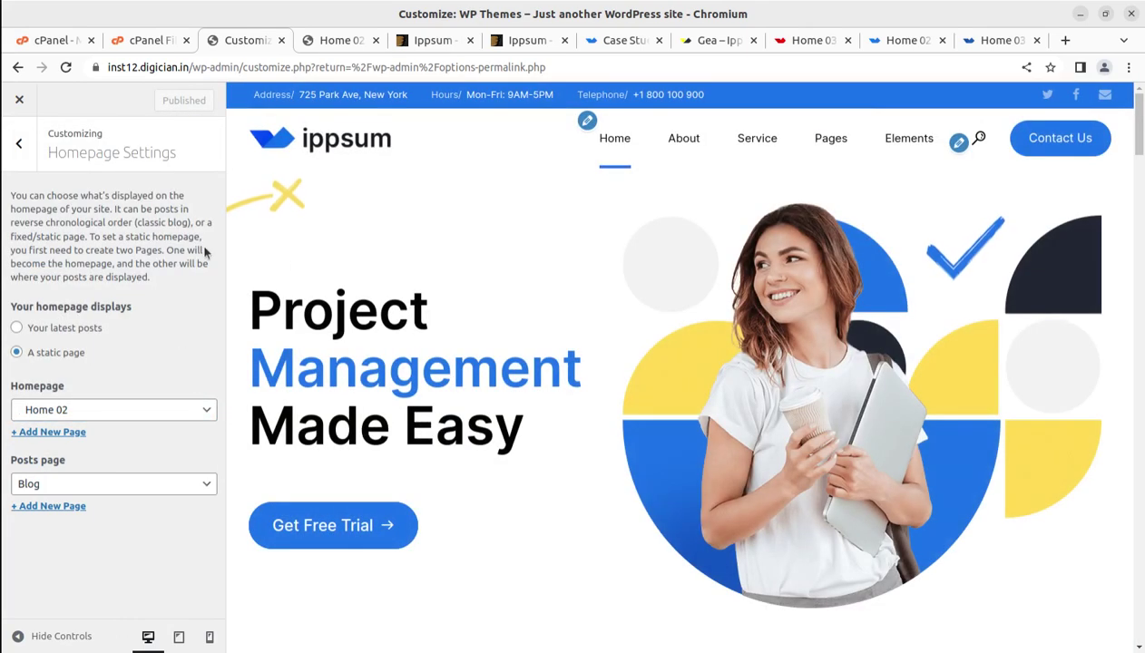
- Close the customizer and visit the live site to check its front page
click(20, 101)
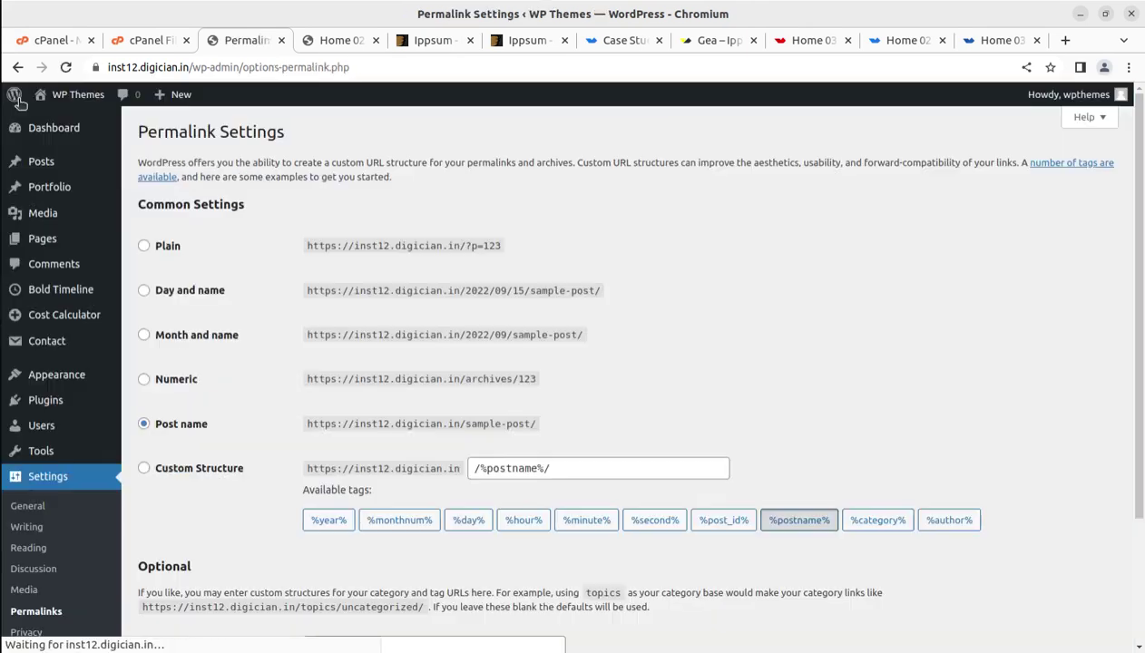
mouse_move(60, 94)
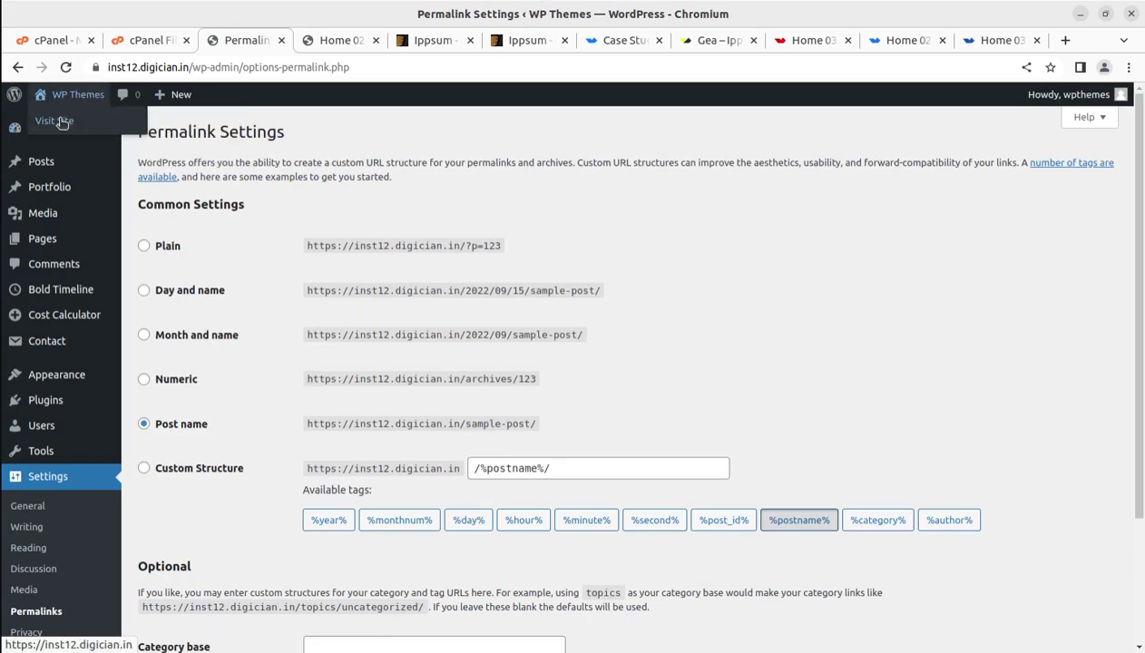
click(61, 122)
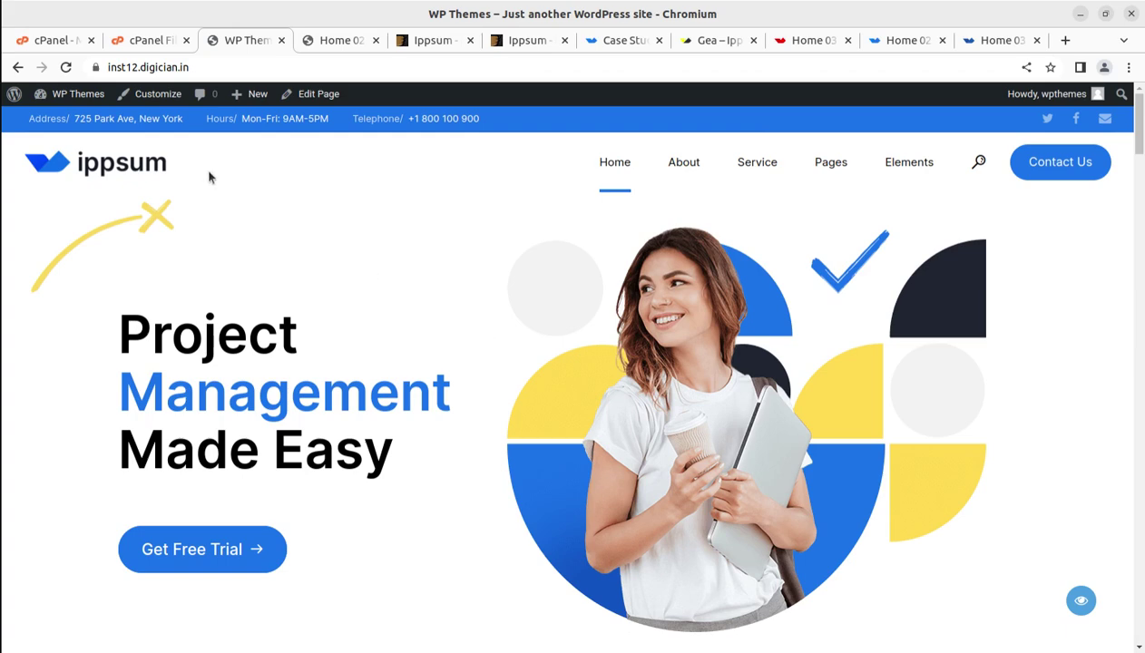
- Return to the admin dashboard and open the Bold Builder settings
mouse_move(78, 94)
click(68, 127)
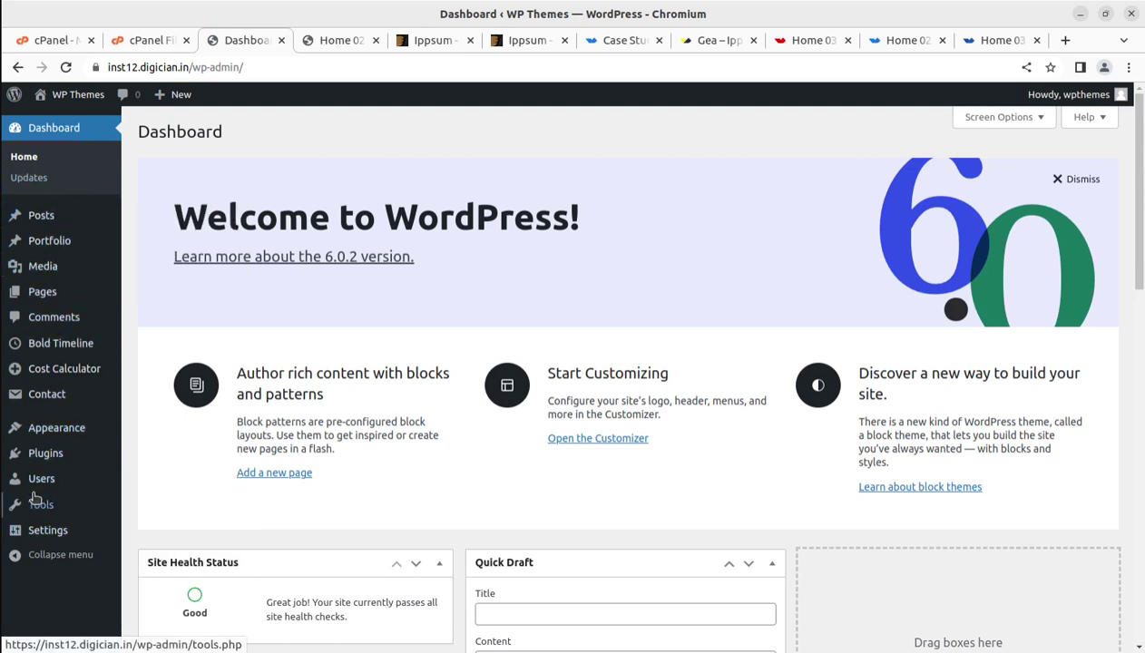
mouse_move(41, 286)
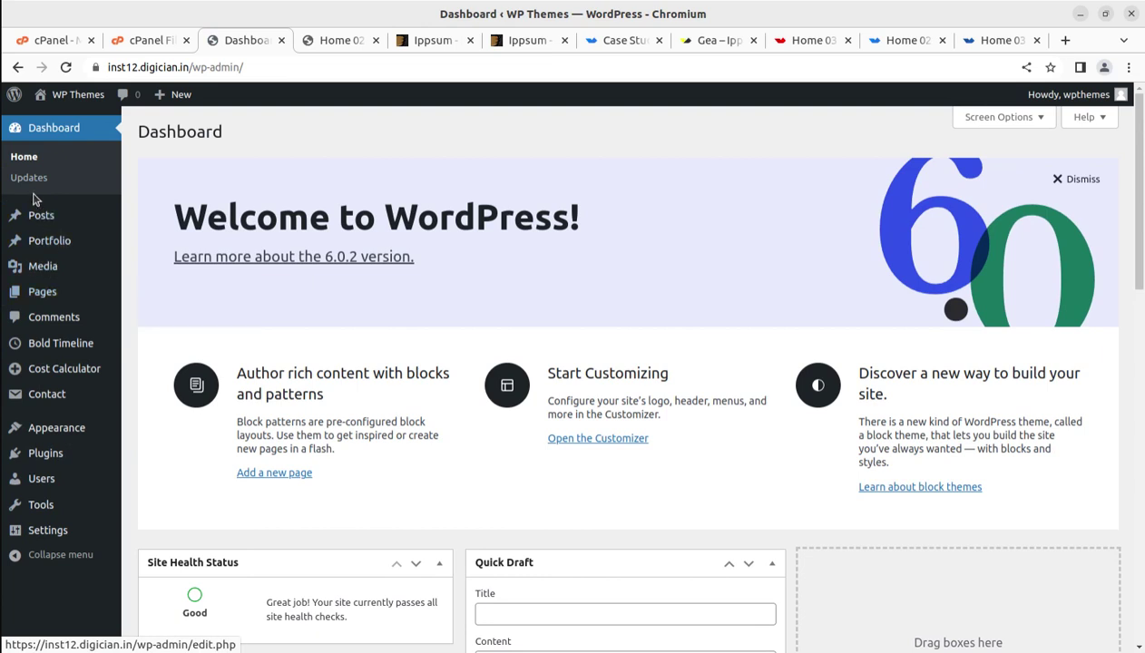
mouse_move(28, 233)
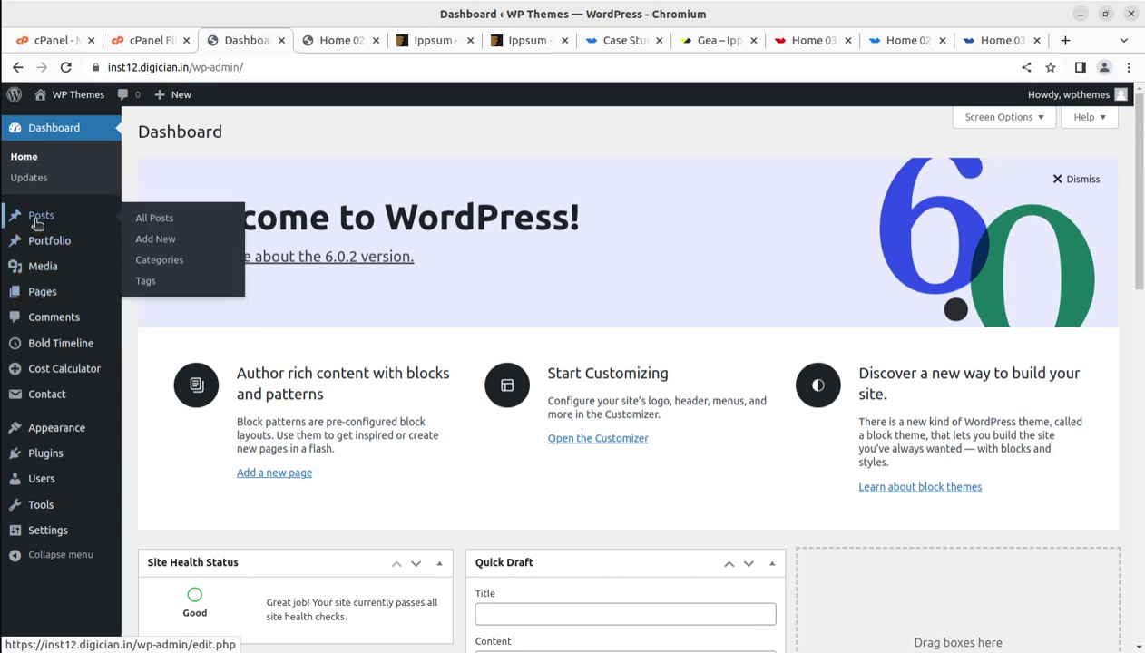
mouse_move(81, 439)
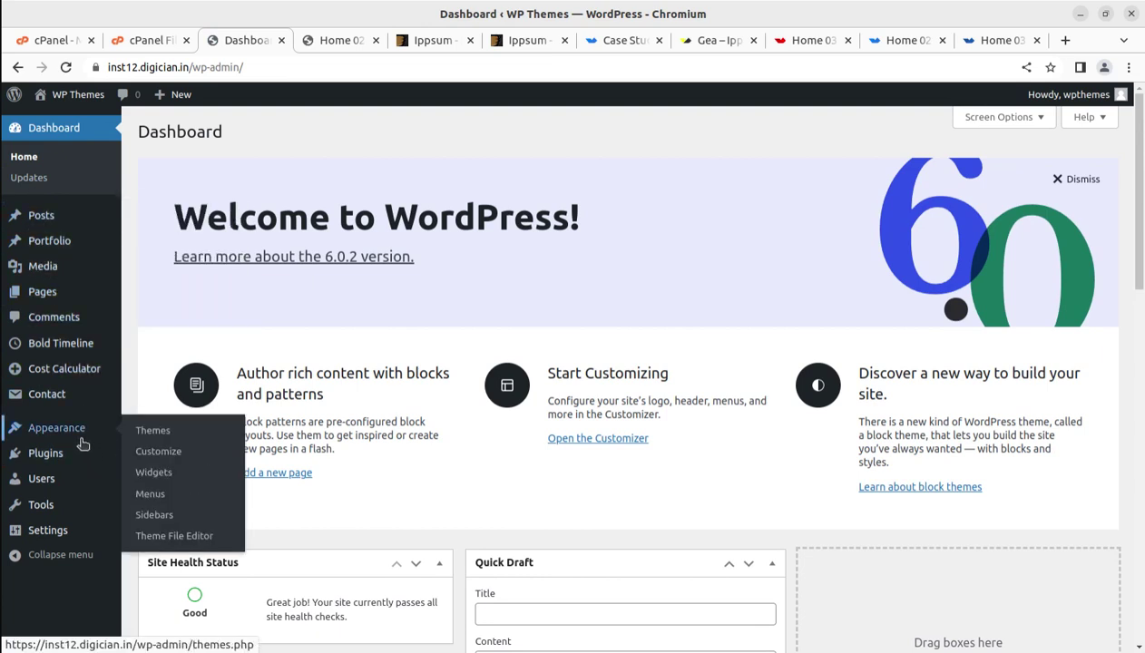
mouse_move(70, 533)
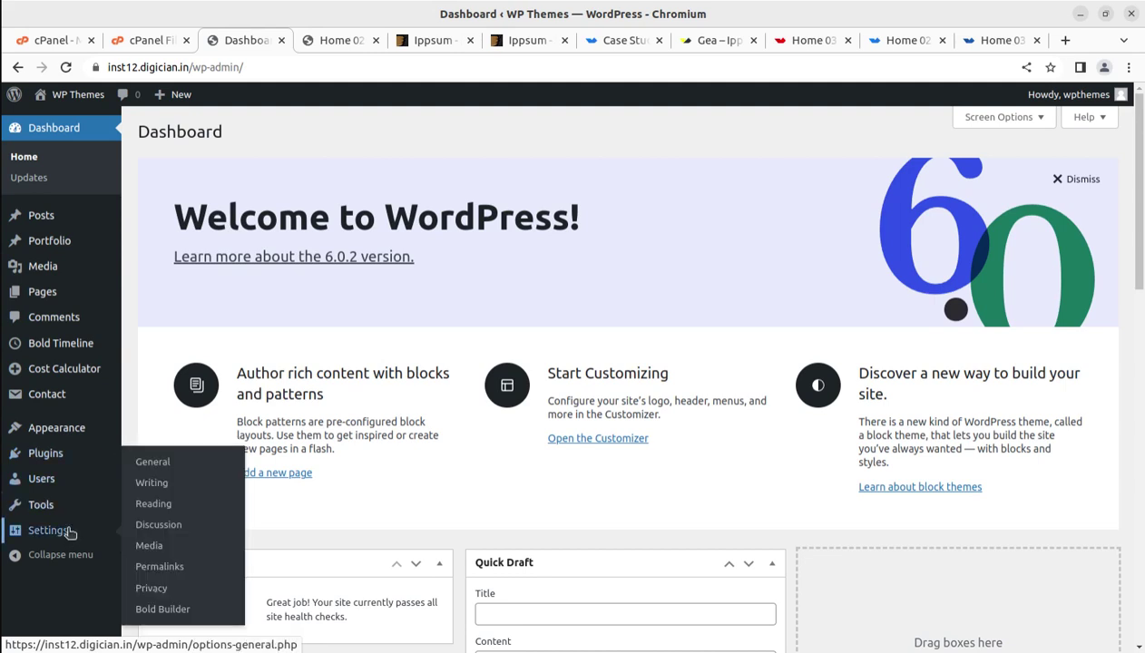
click(162, 609)
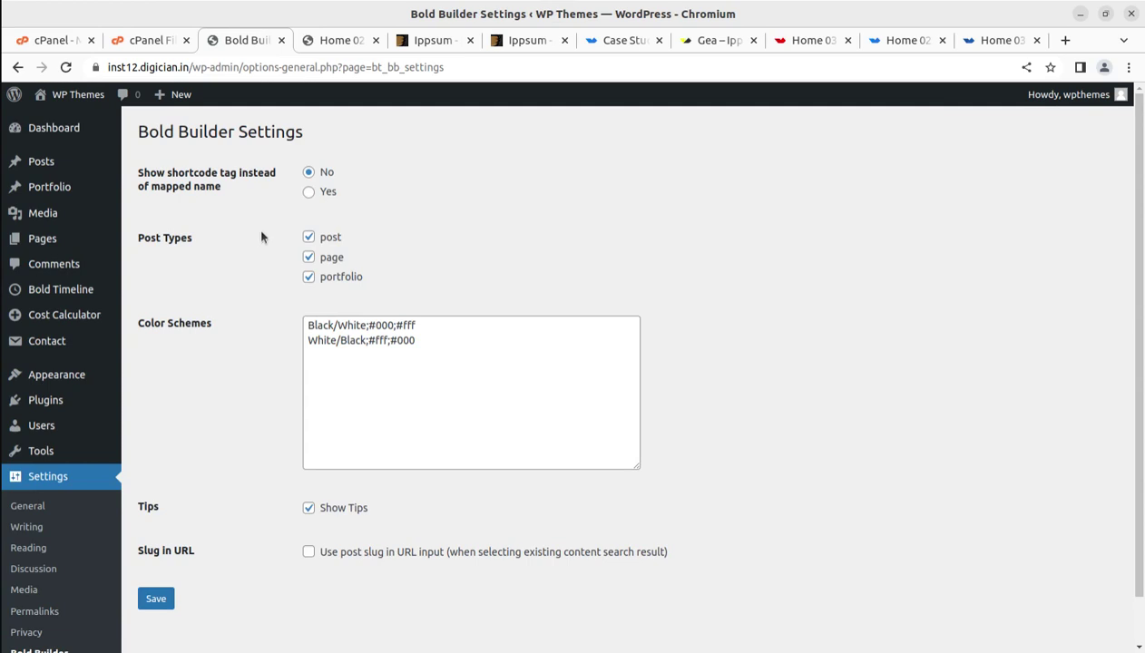
- Examine the Bold Builder post type options along with its color scheme, tips and slug settings
click(310, 237)
click(307, 258)
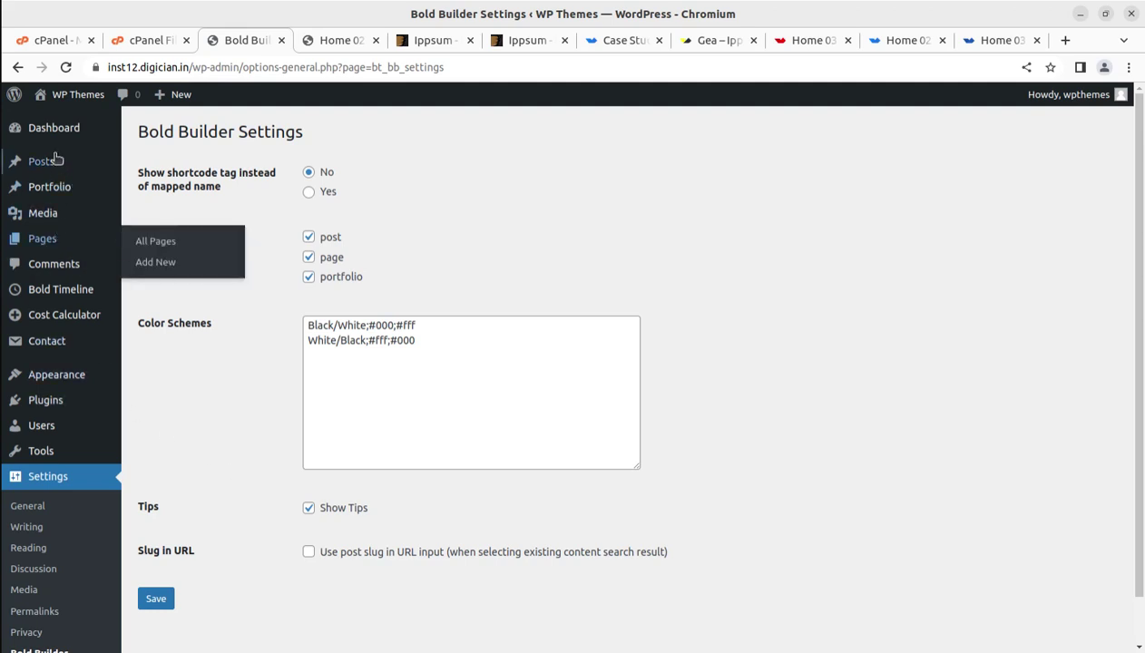
scroll(64, 544, down, 1)
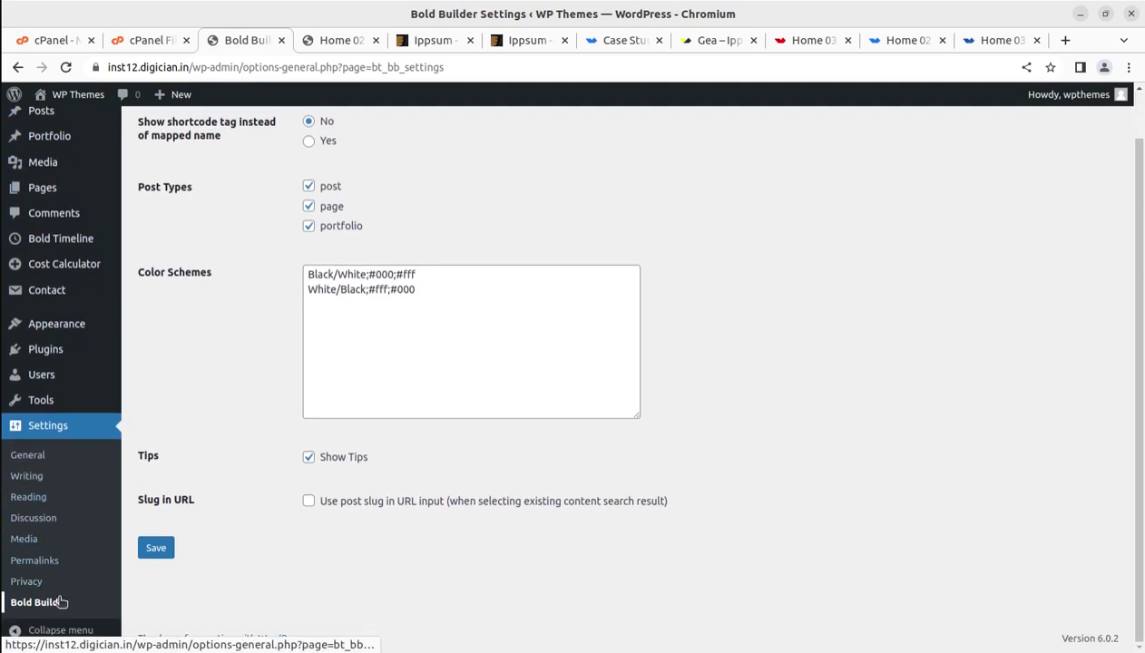
mouse_move(51, 324)
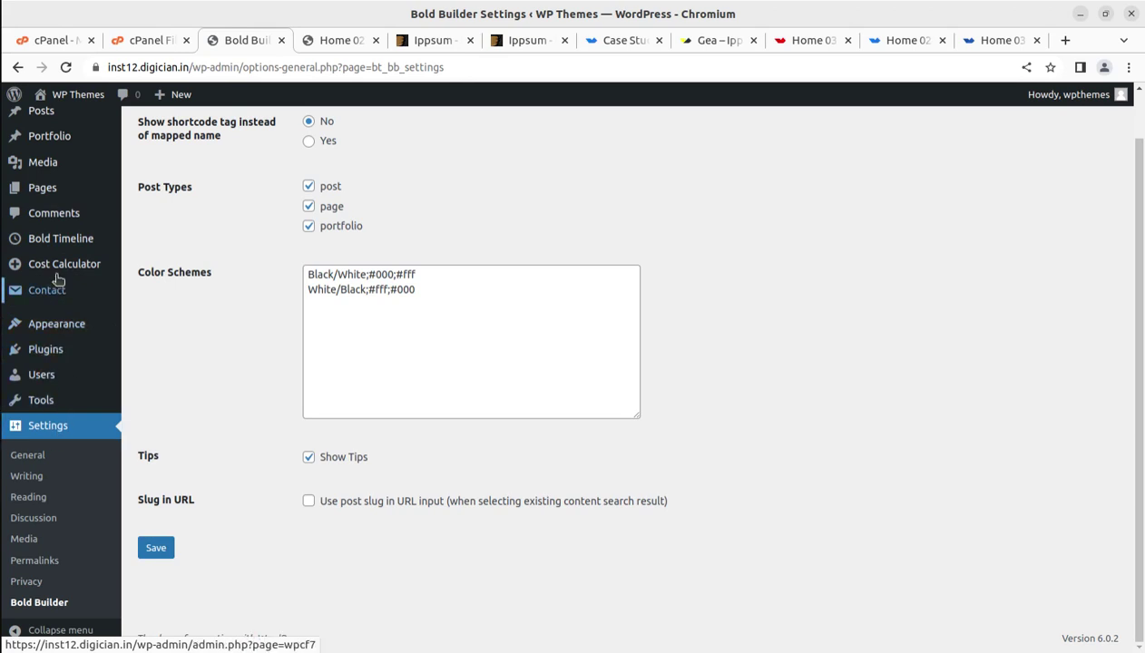
scroll(56, 296, up, 1)
- Reopen the theme customizer and examine the logo, accent color, background and layout options in General Settings
mouse_move(56, 375)
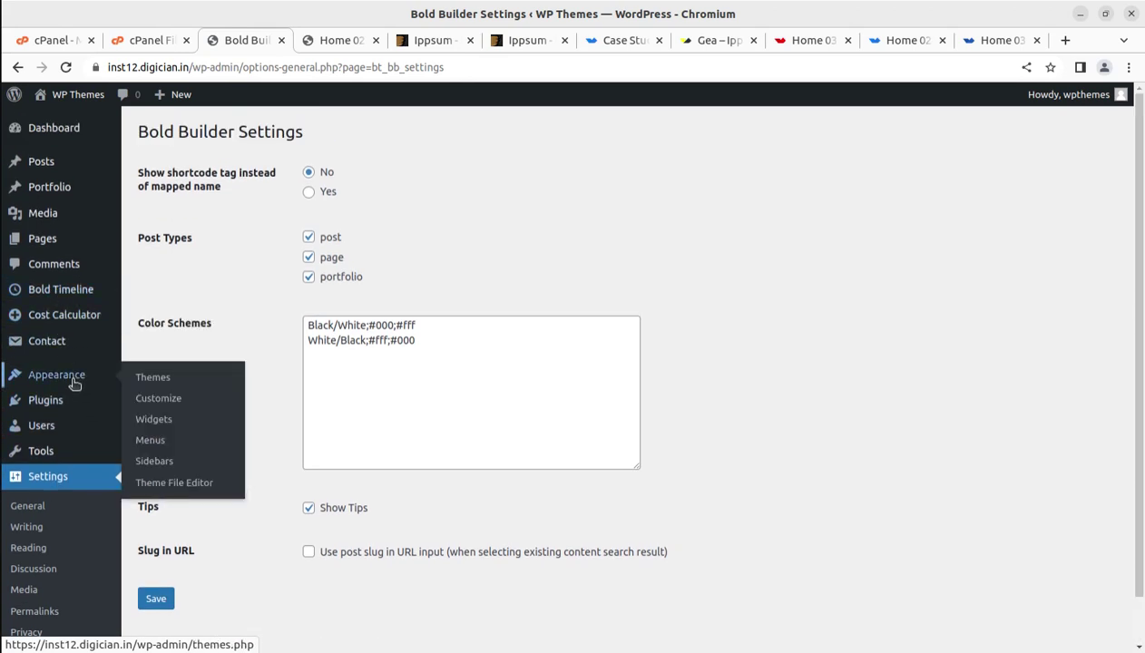
click(160, 404)
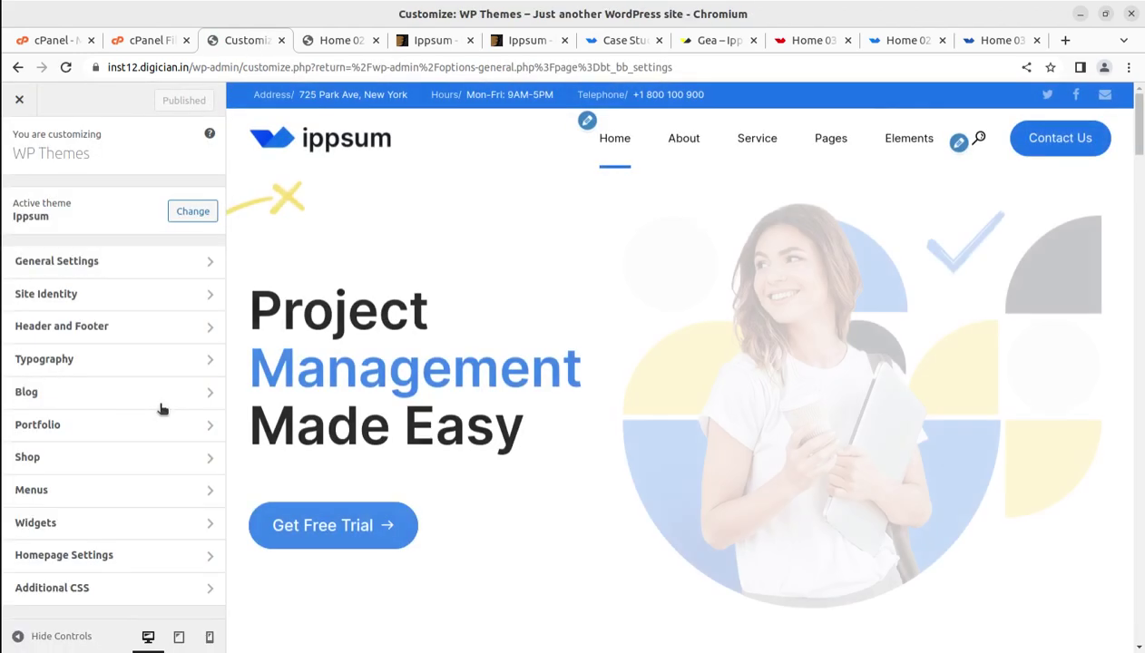
click(134, 265)
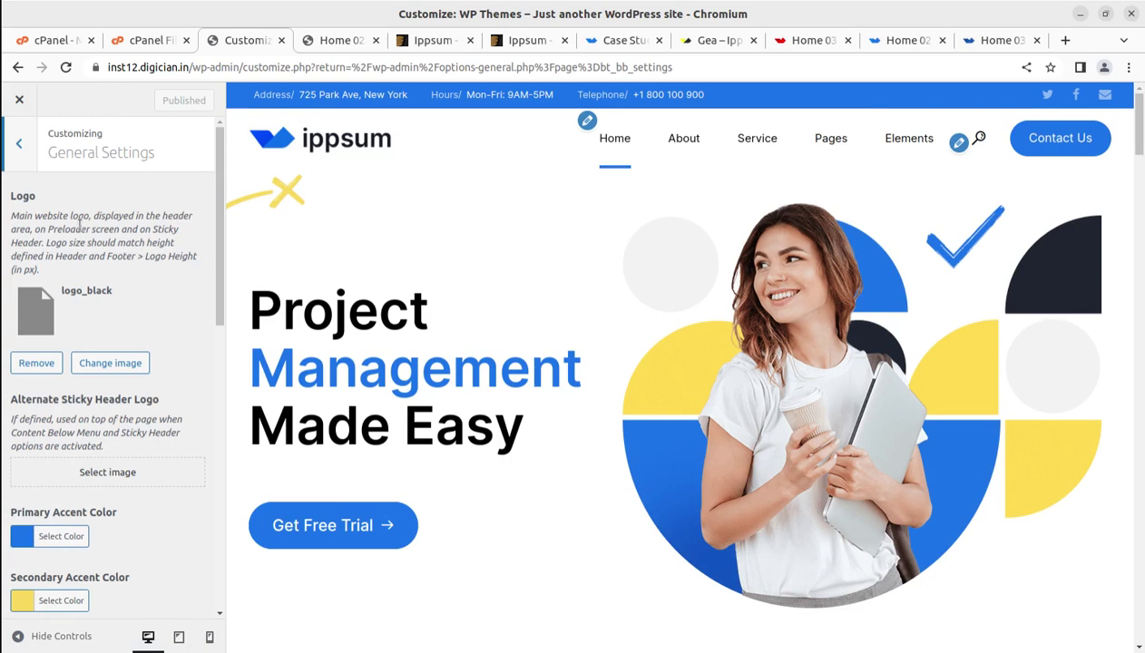
scroll(73, 335, down, 4)
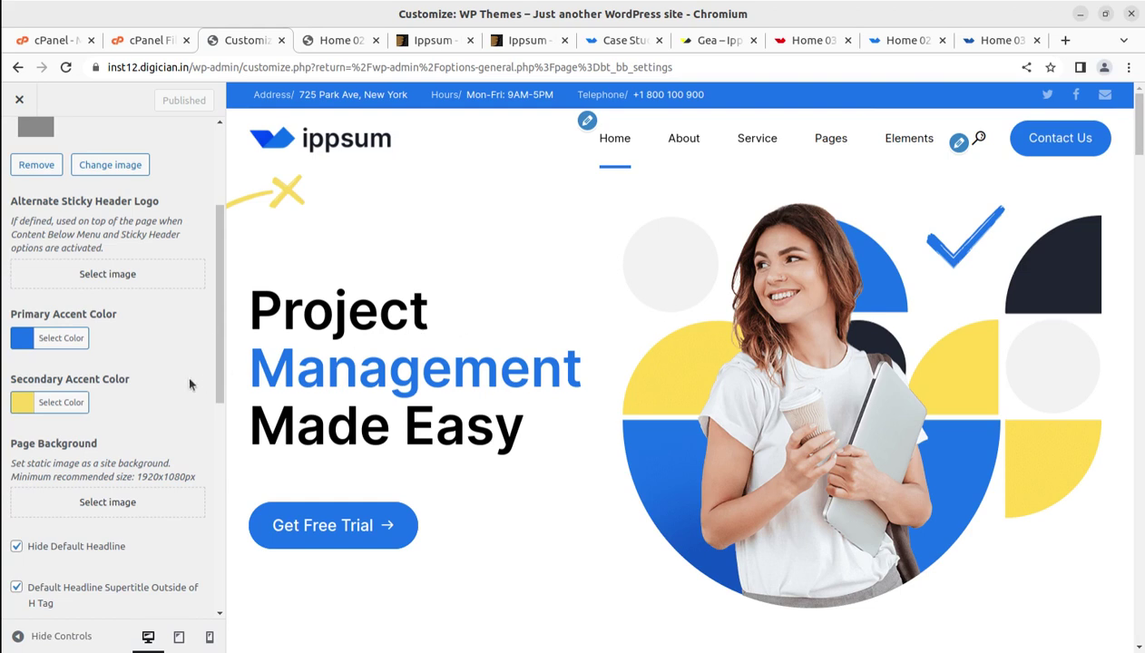
scroll(79, 426, down, 2)
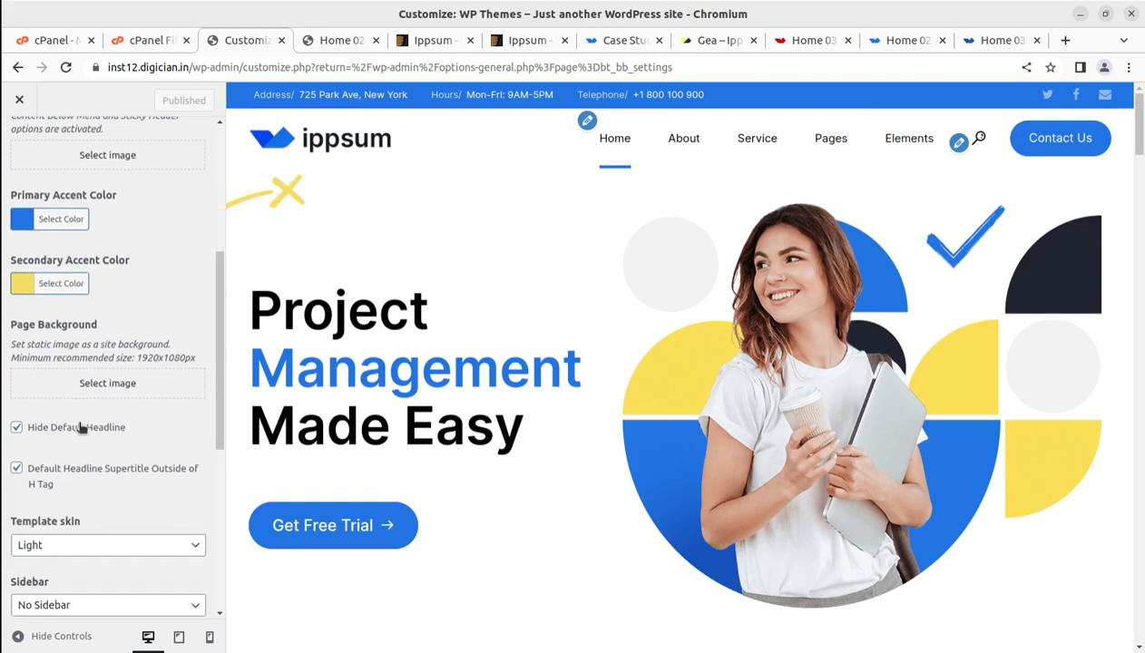
scroll(119, 375, down, 8)
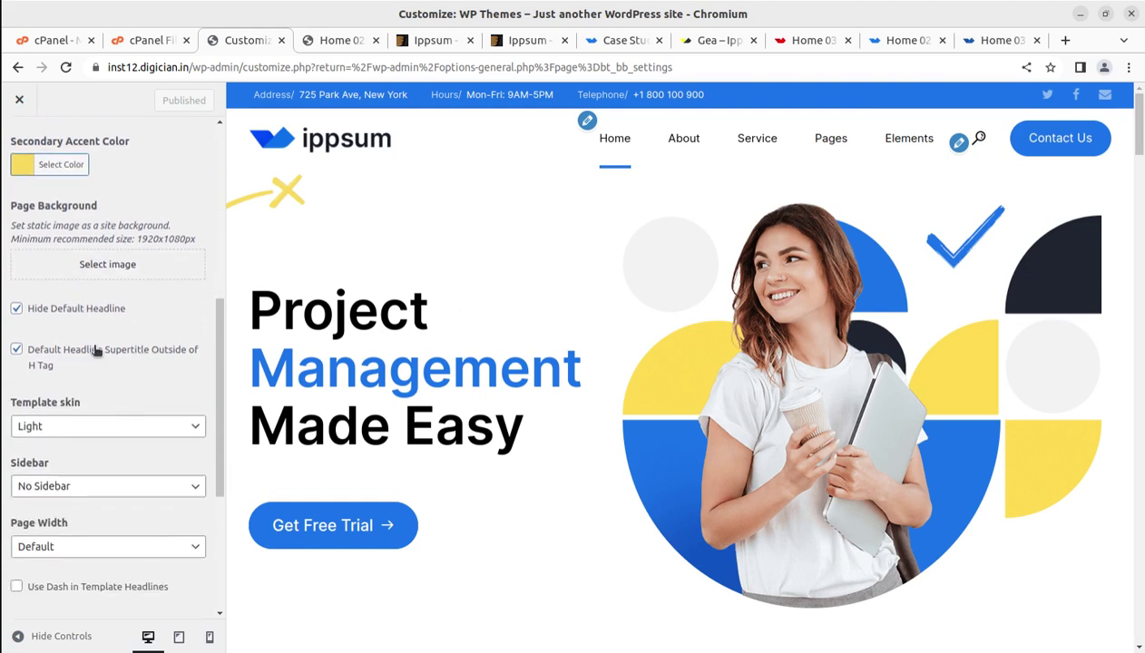
scroll(118, 376, up, 8)
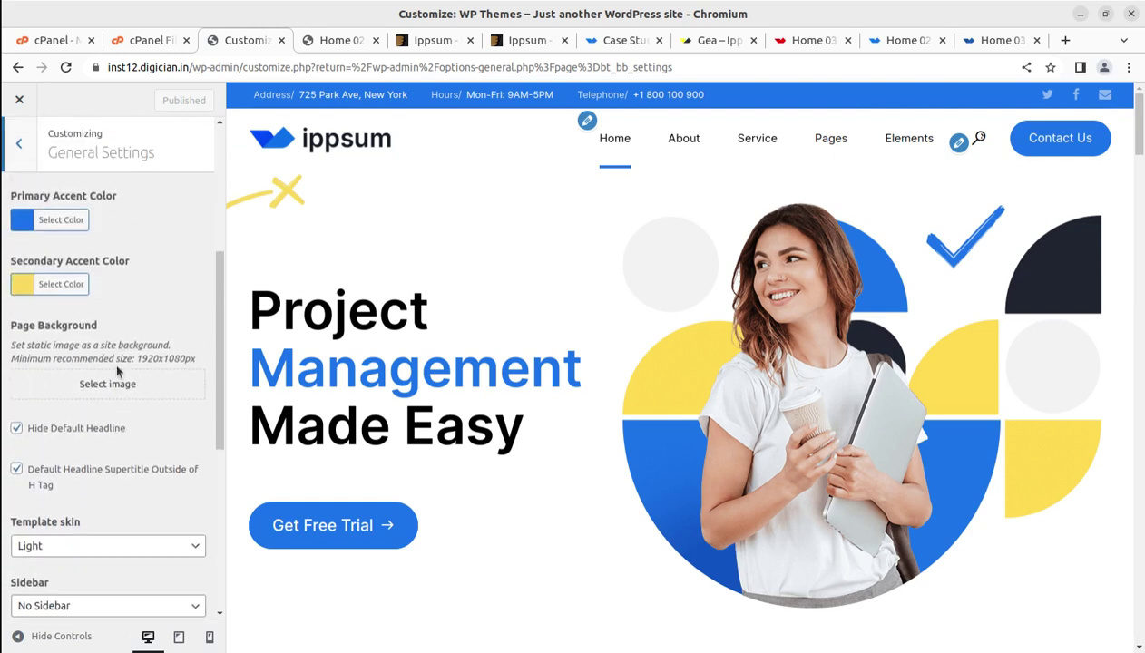
- Look through the customizer's Site Identity, Typography and Blog sections
click(27, 154)
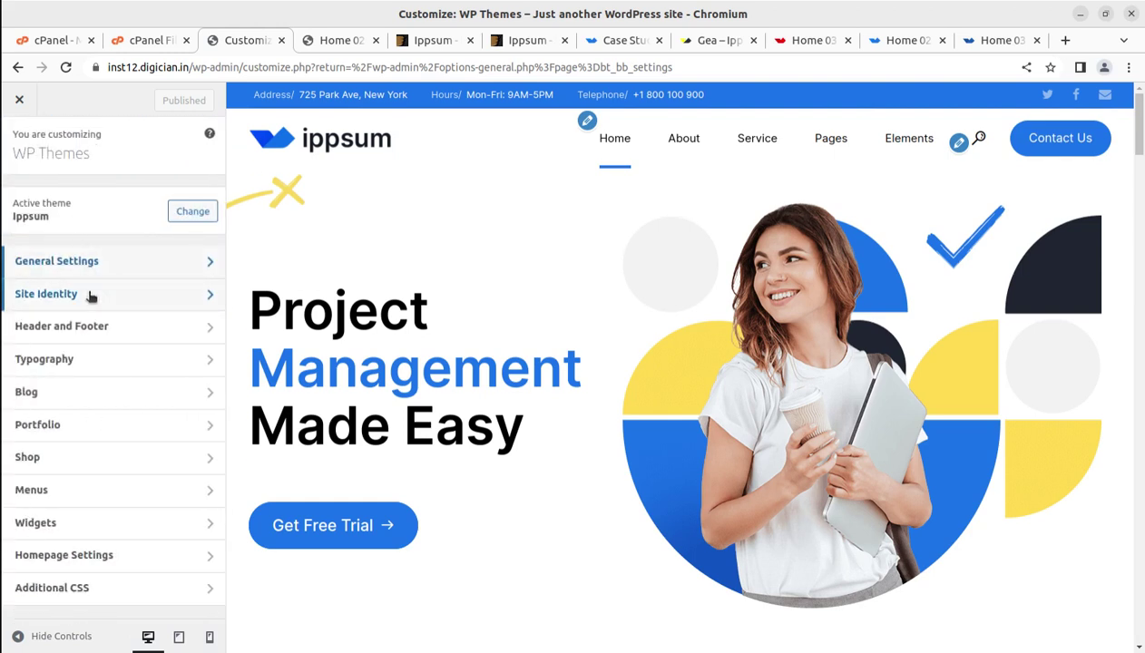
click(89, 295)
click(30, 162)
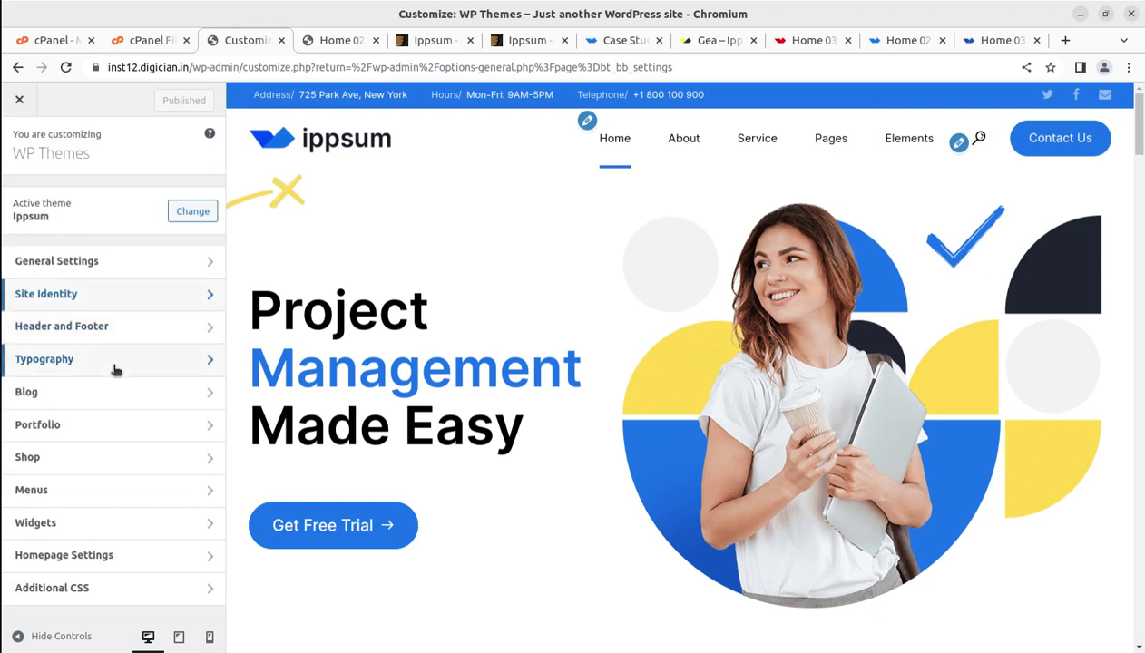
click(113, 364)
click(16, 143)
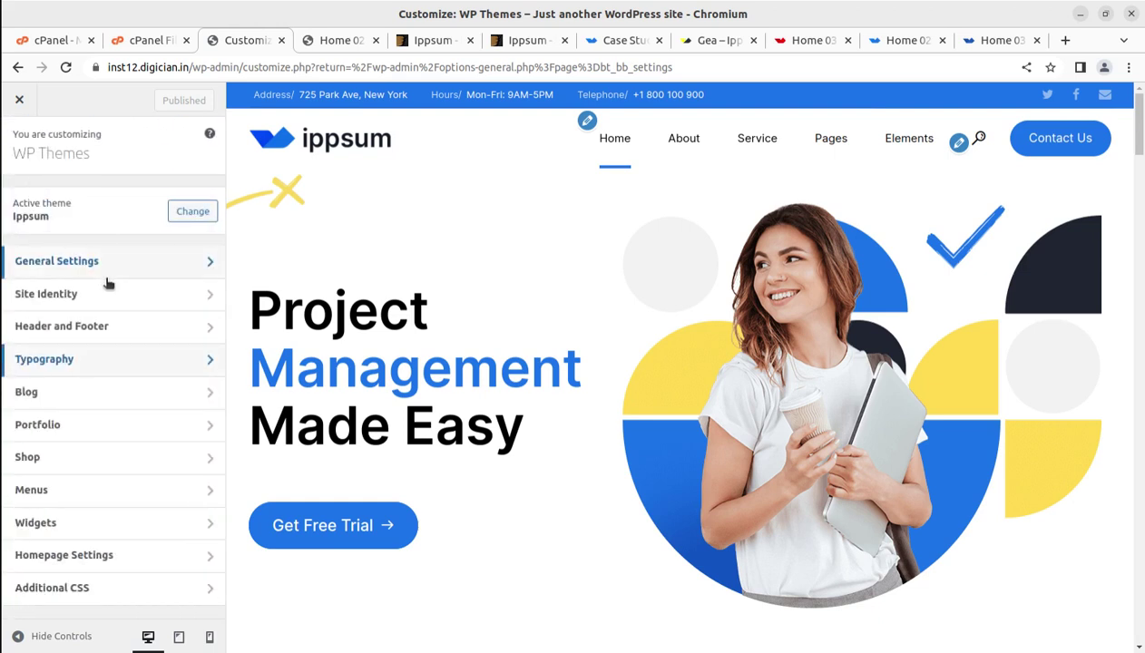
click(106, 396)
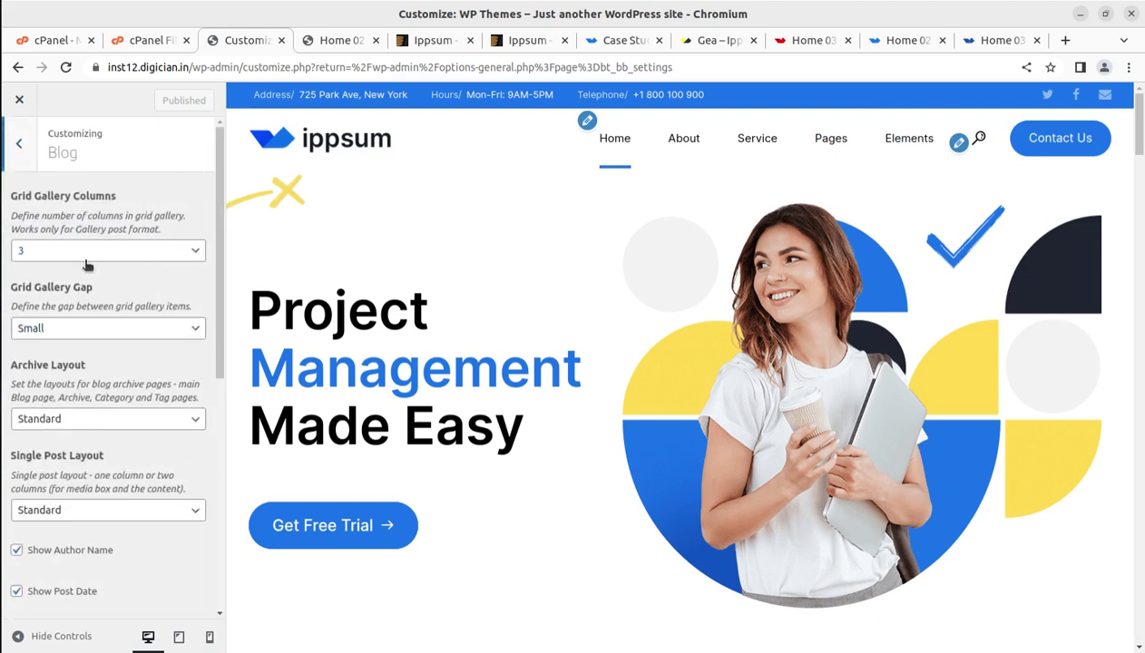
click(22, 147)
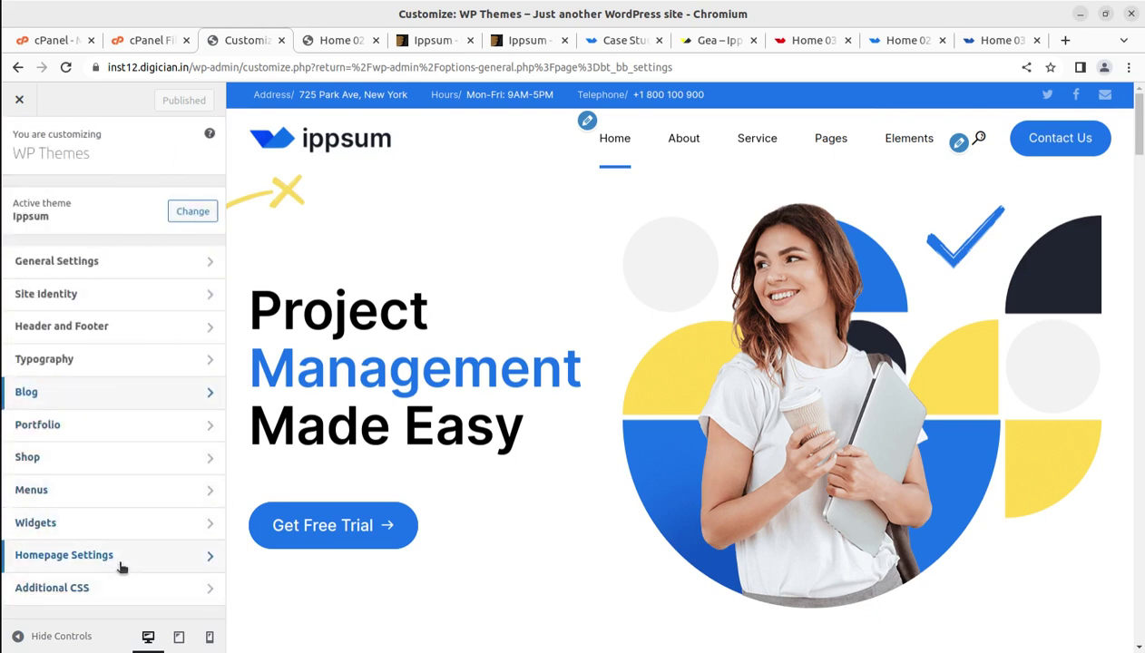
- Look over the homepage preview down to its features section and close the customizer
scroll(598, 408, down, 5)
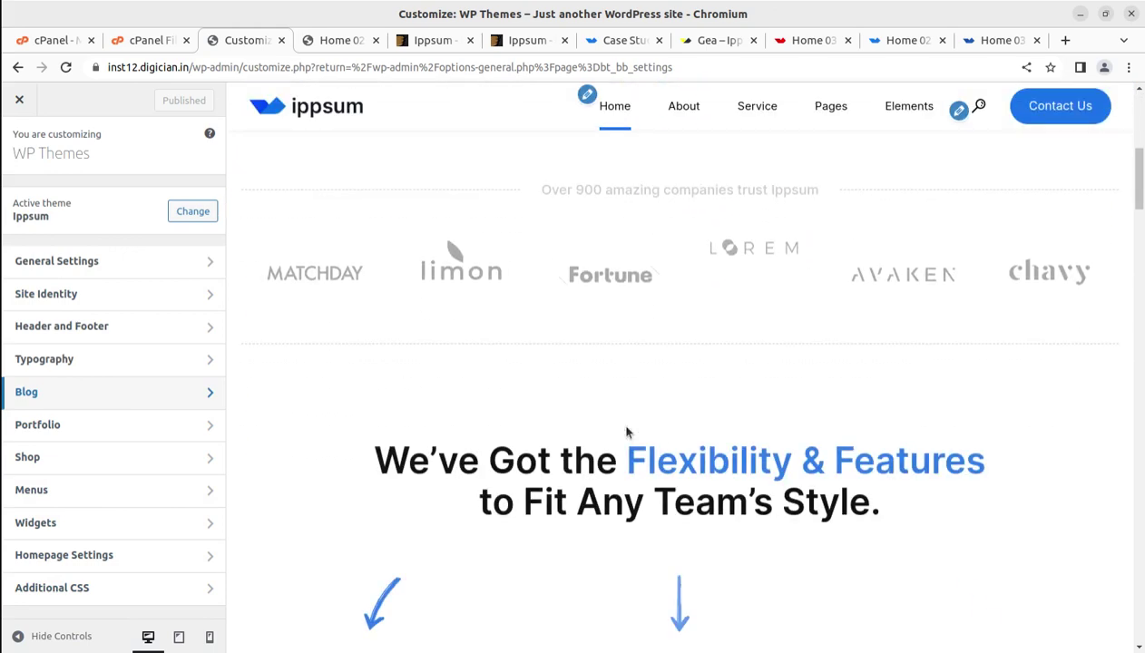
scroll(626, 432, down, 2)
scroll(625, 433, up, 2)
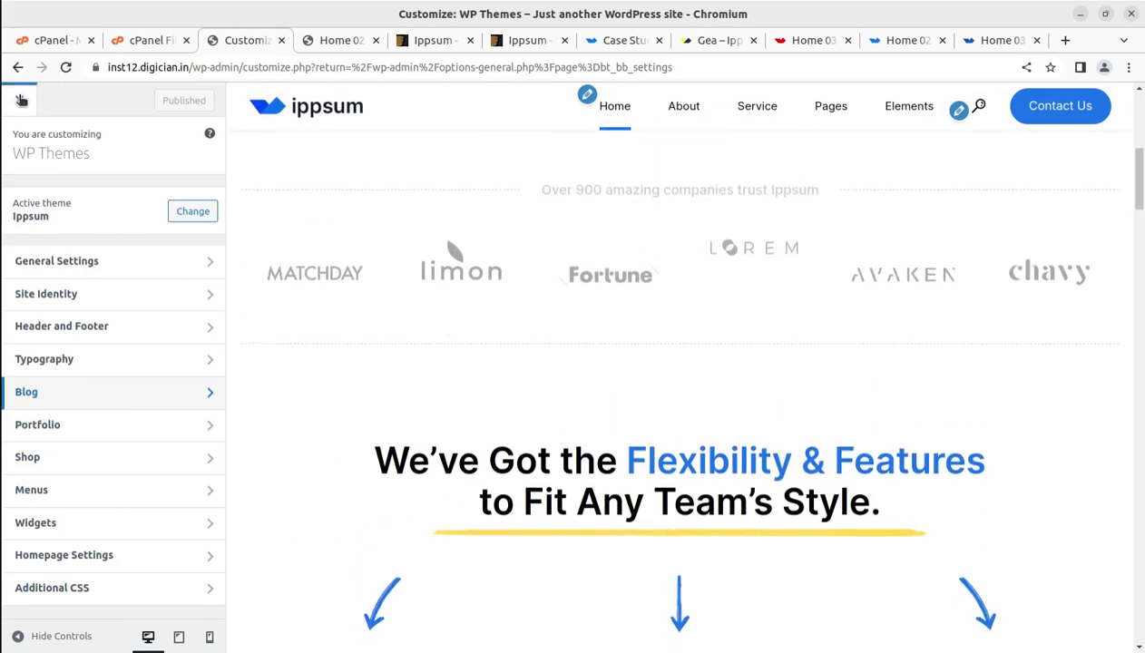
click(21, 100)
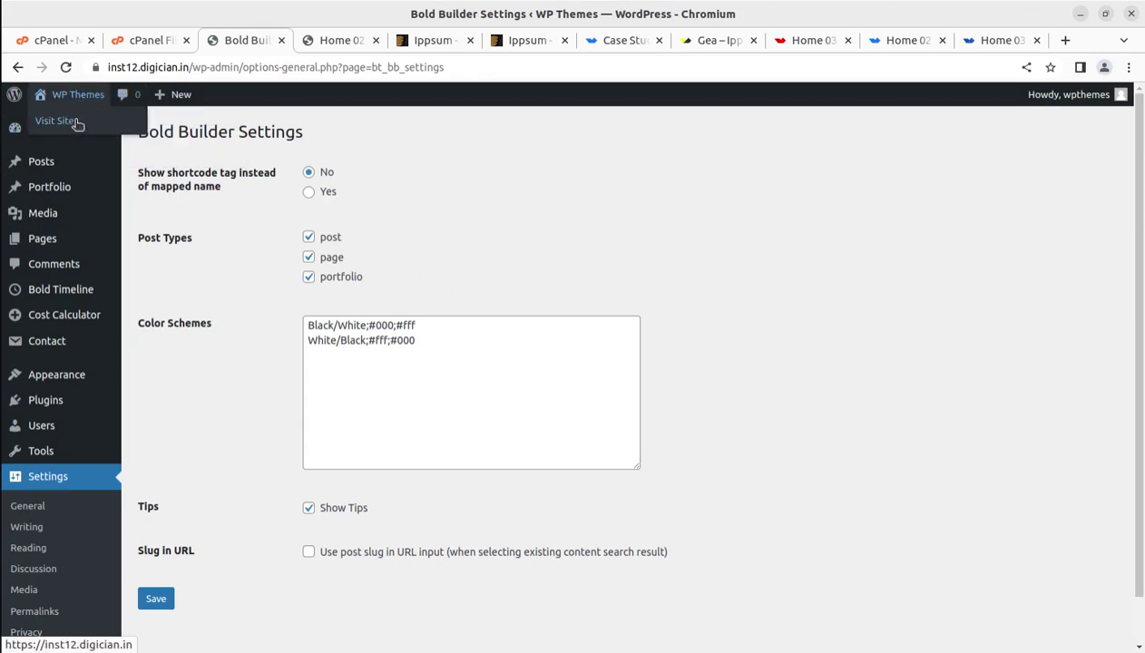
- Open the live site in a new tab, close the old Home 02 tab and show the front-end edit mode
middle_click(78, 125)
click(399, 40)
click(428, 40)
click(356, 41)
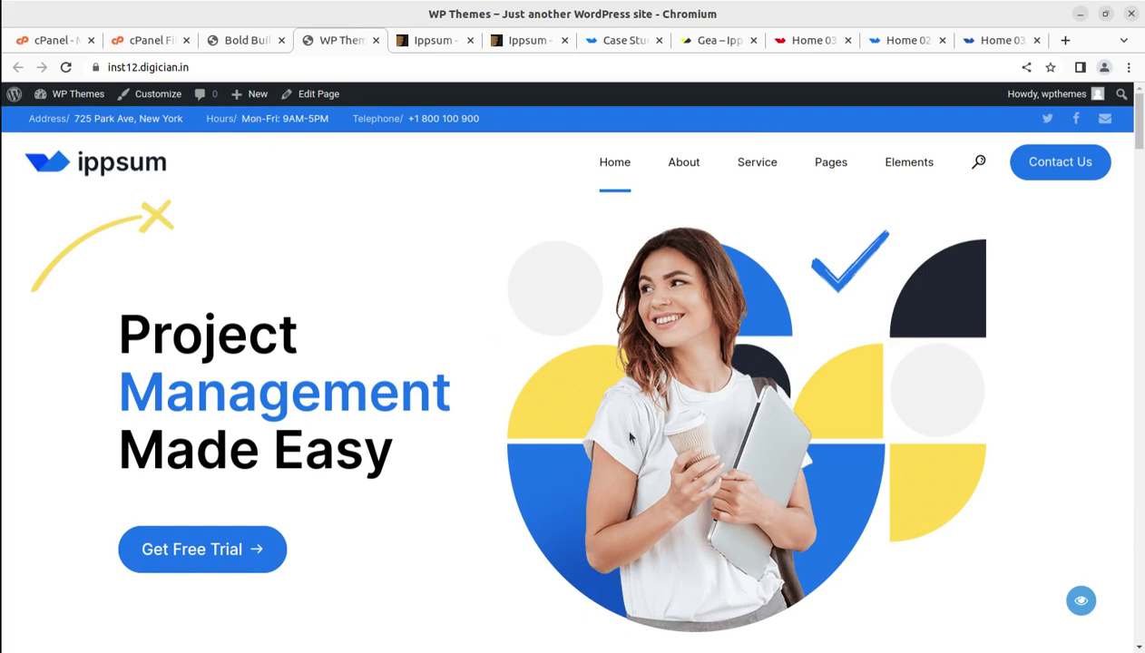
click(1080, 604)
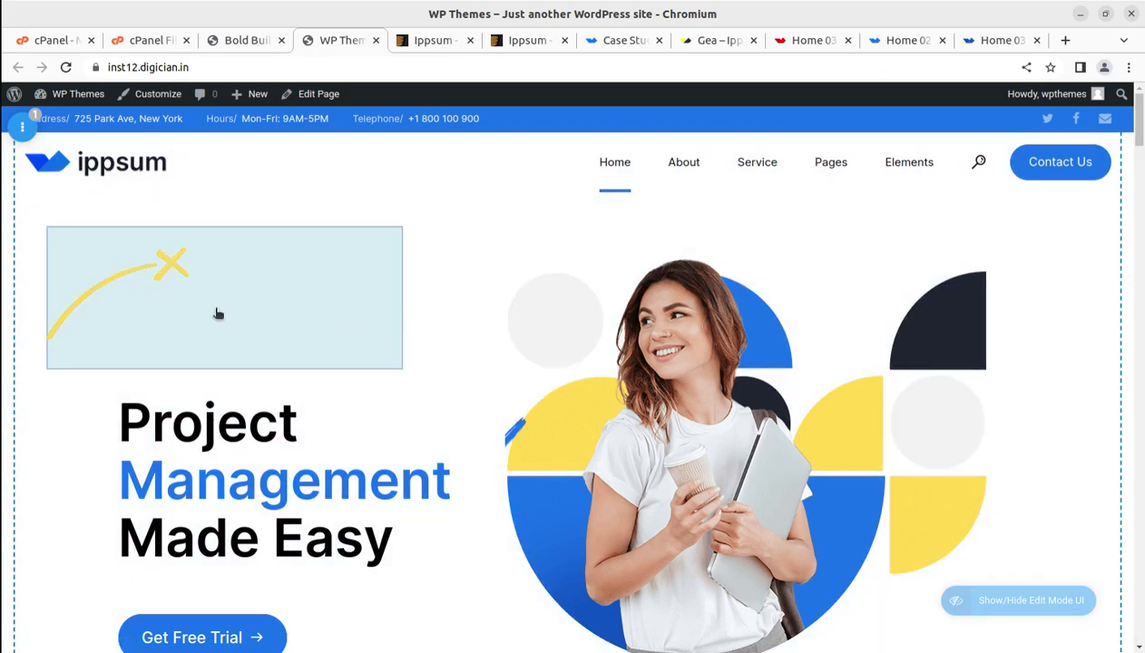
- Examine the front-end edit options of the hero area's floating icon, headline, section and image
click(217, 314)
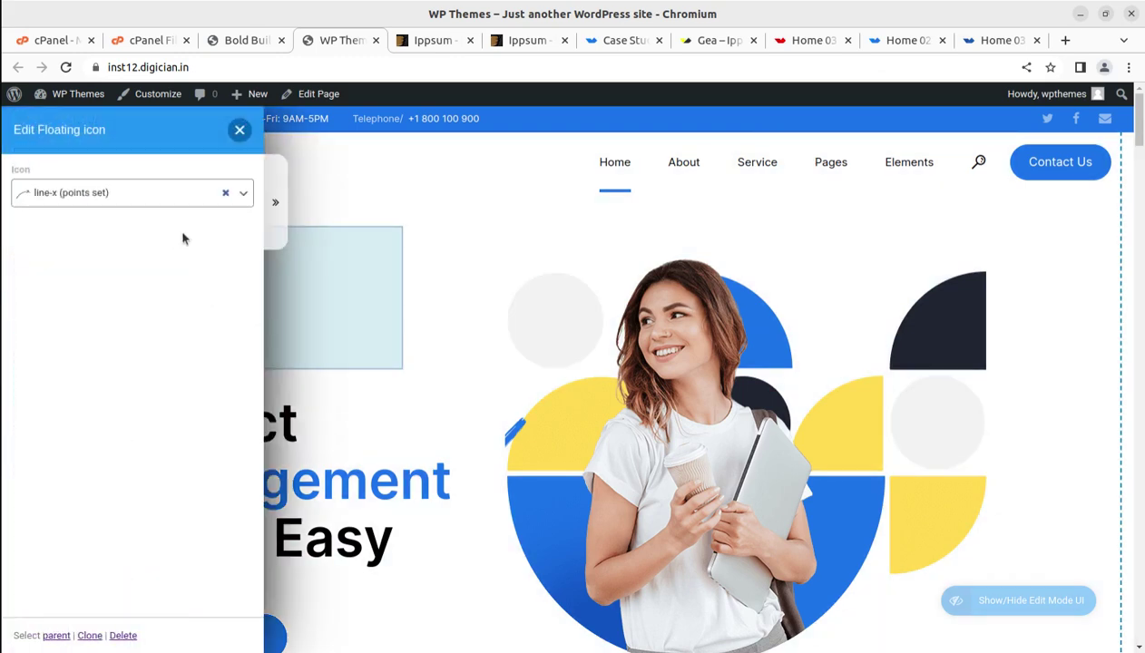
click(237, 132)
scroll(381, 426, down, 1)
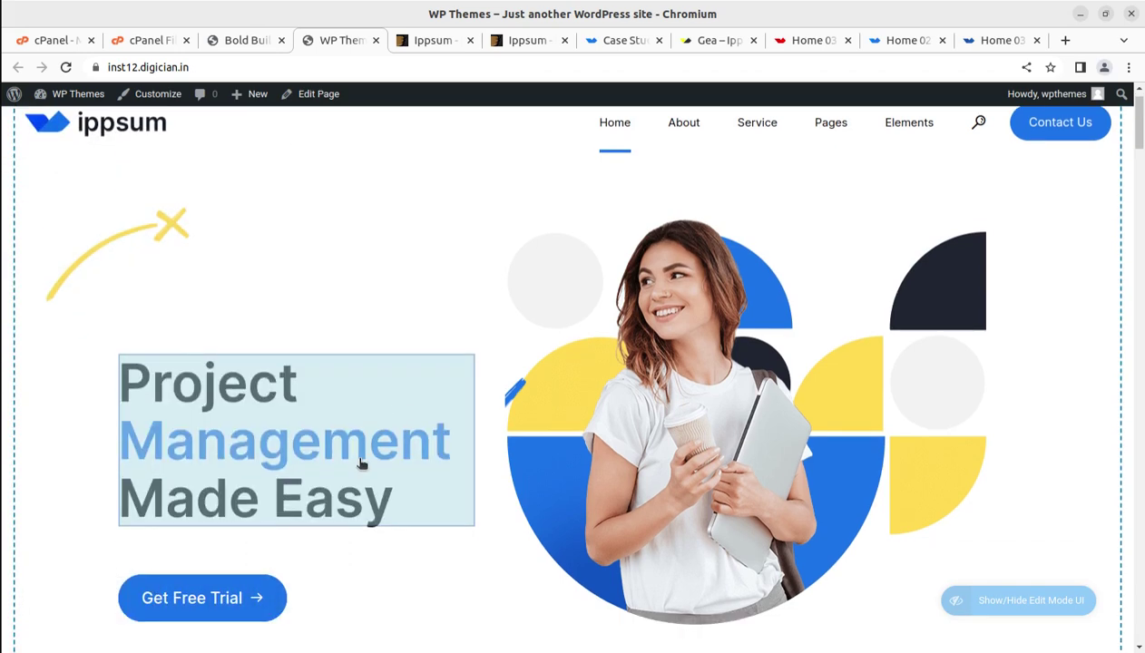
click(359, 462)
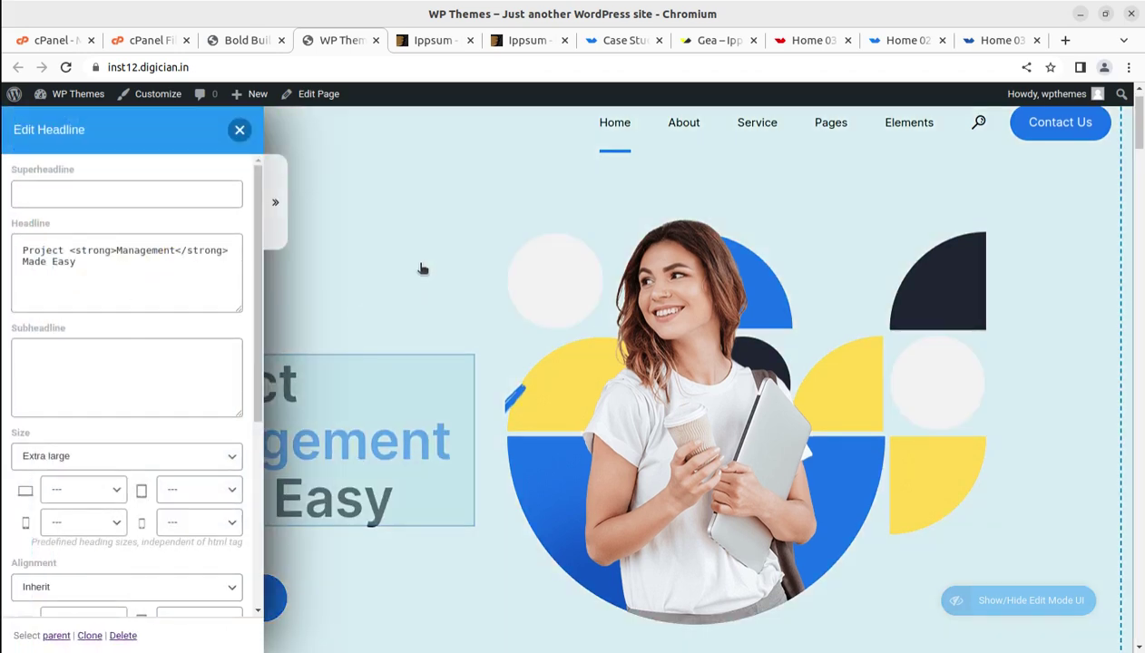
click(422, 268)
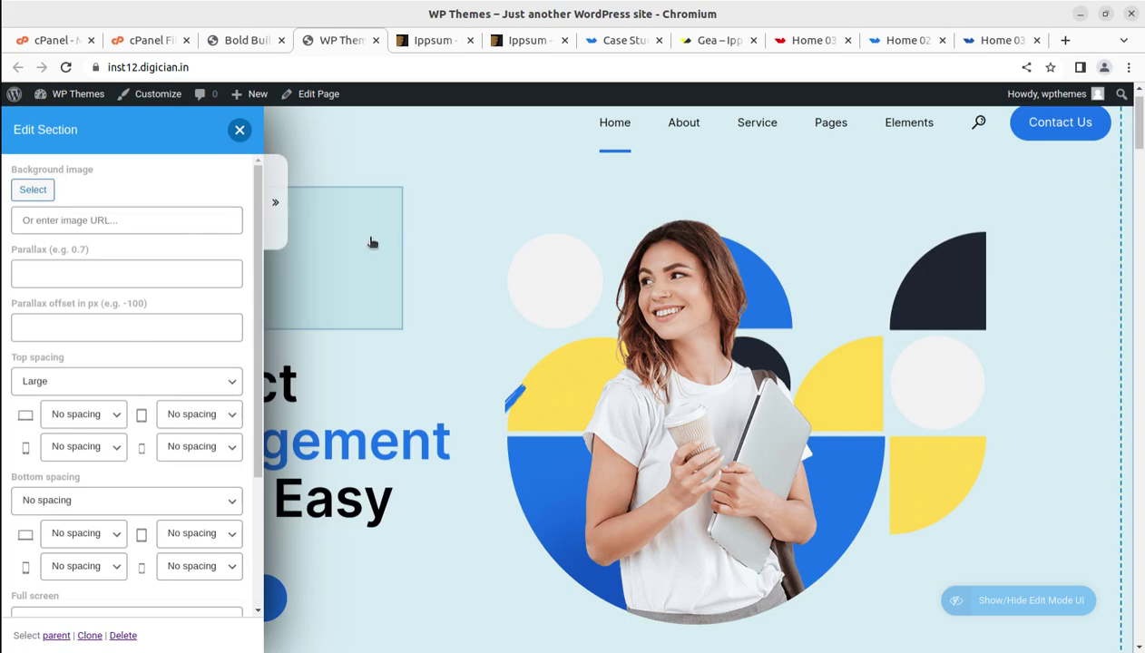
click(240, 130)
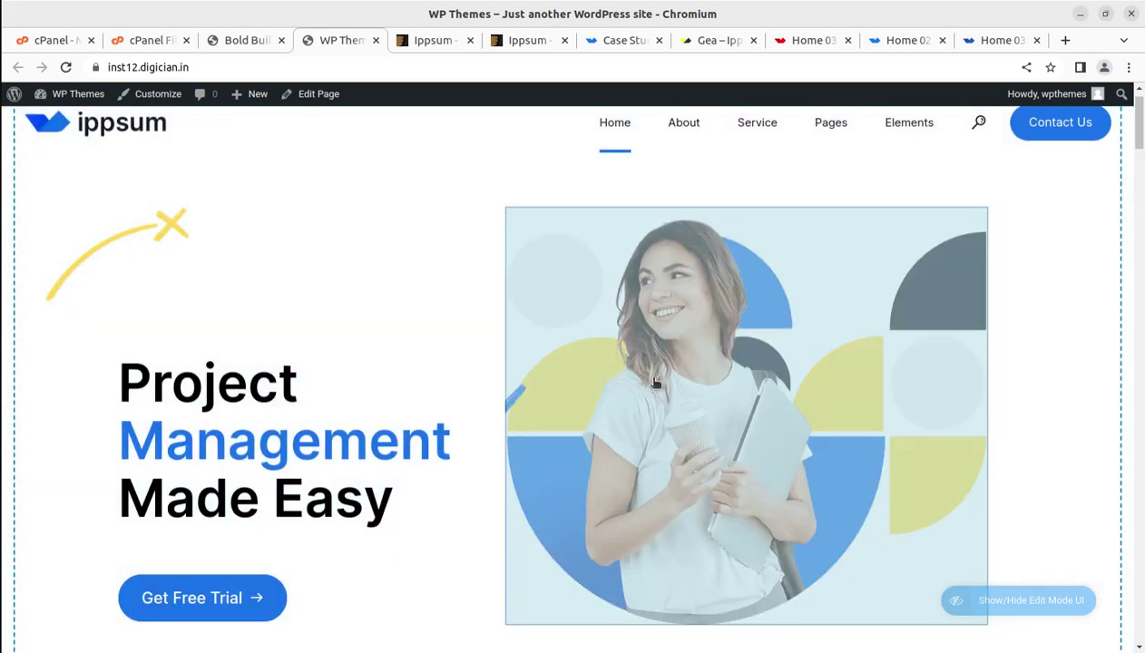
click(654, 382)
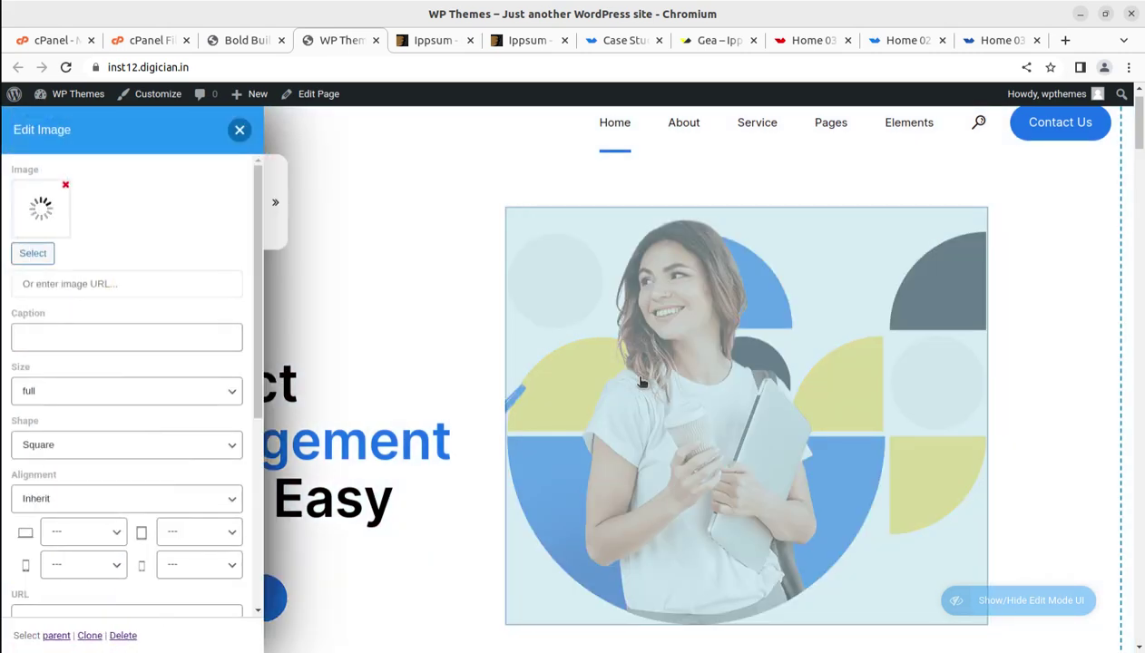